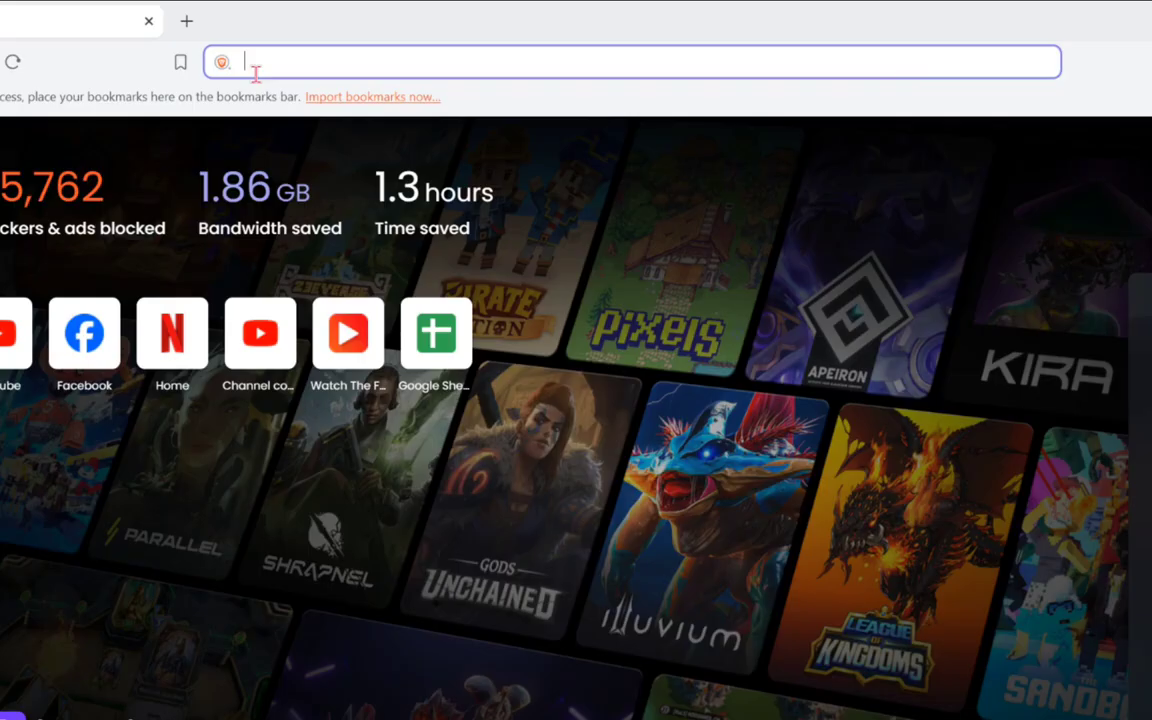
- Open the signaturehound.com dashboard and check the options in the account menu
{"action": "type", "text": "sig"}
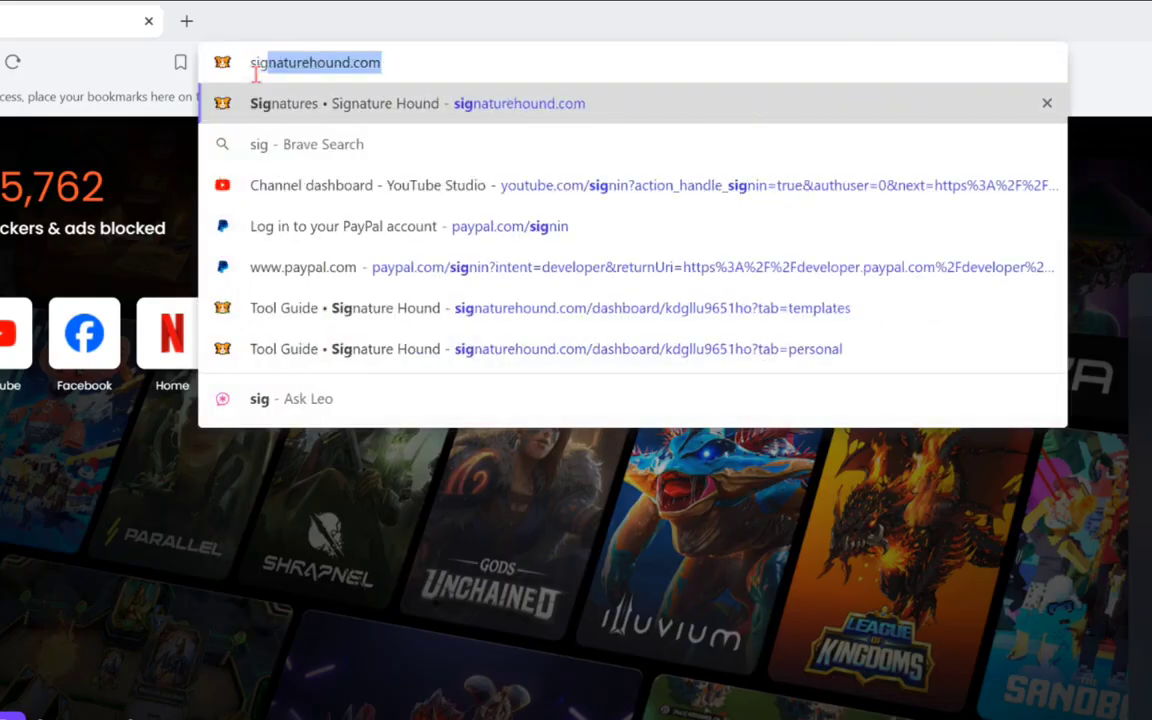
{"action": "left_click", "coordinate": [355, 90]}
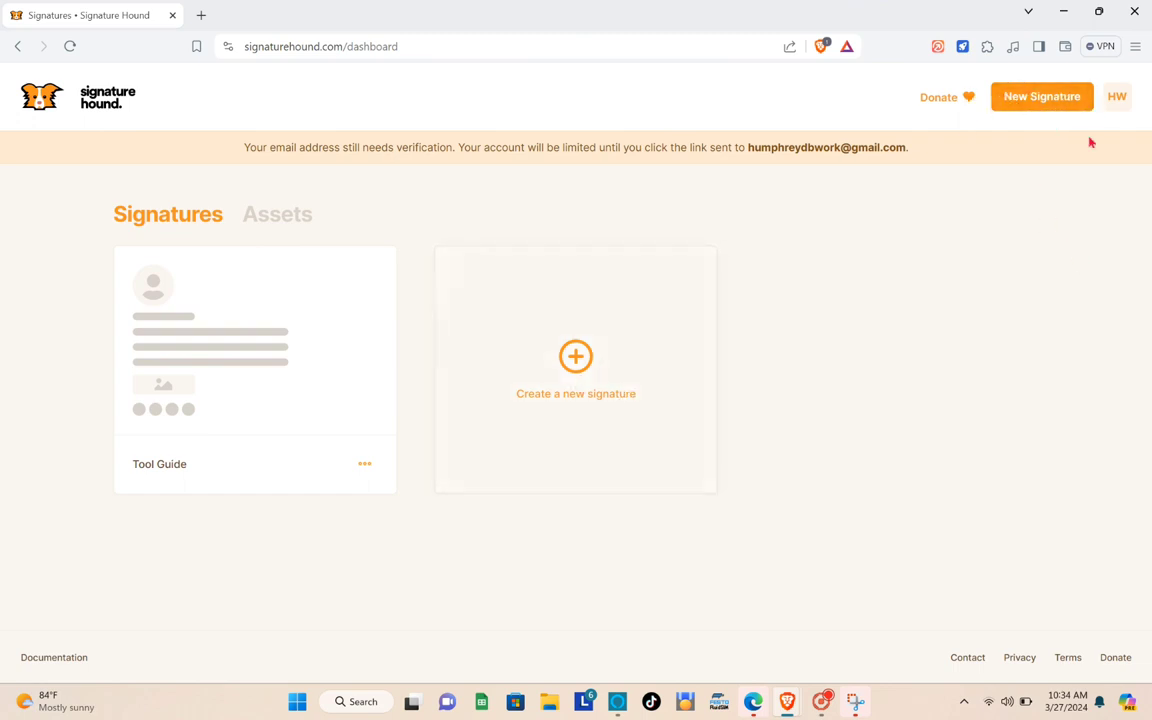
{"action": "left_click", "coordinate": [1115, 99]}
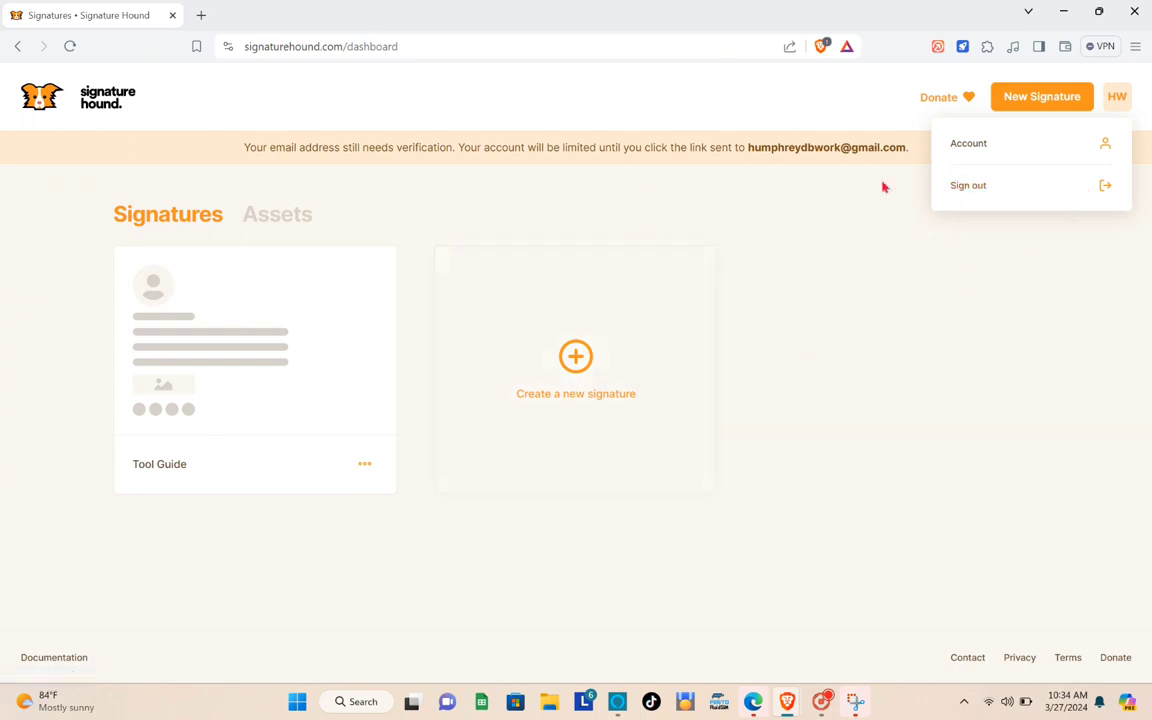
{"action": "left_click", "coordinate": [880, 270]}
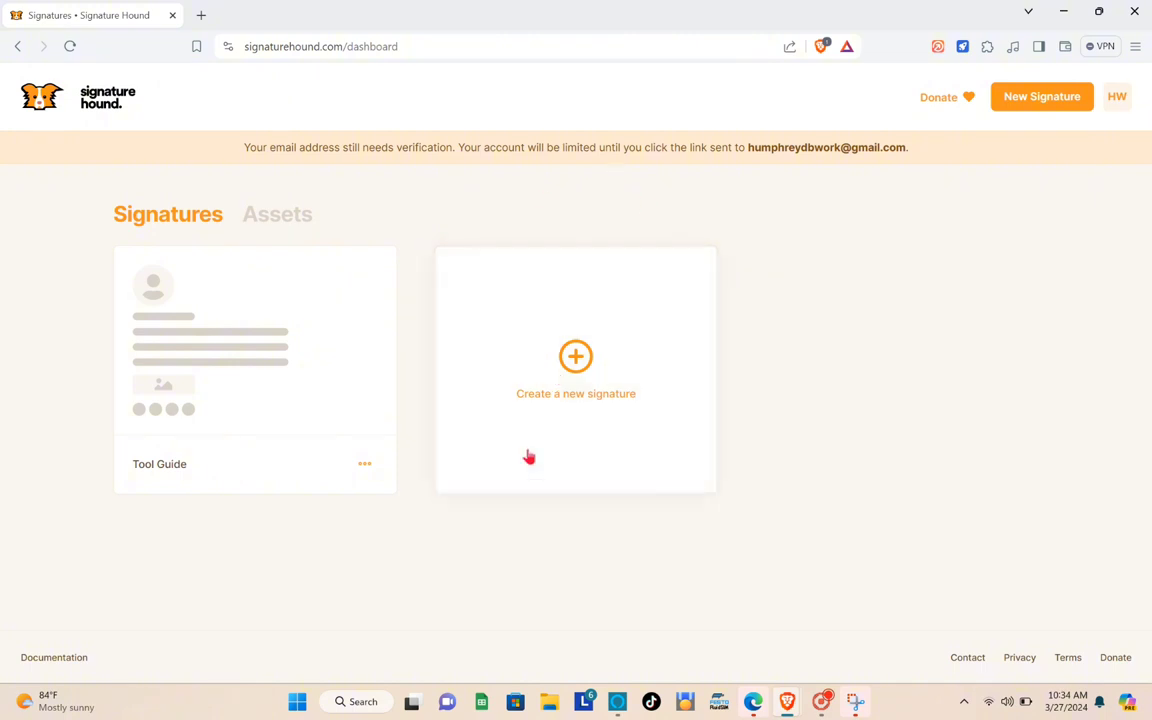
- Create a new signature design named Tool Guide
{"action": "left_click", "coordinate": [578, 372]}
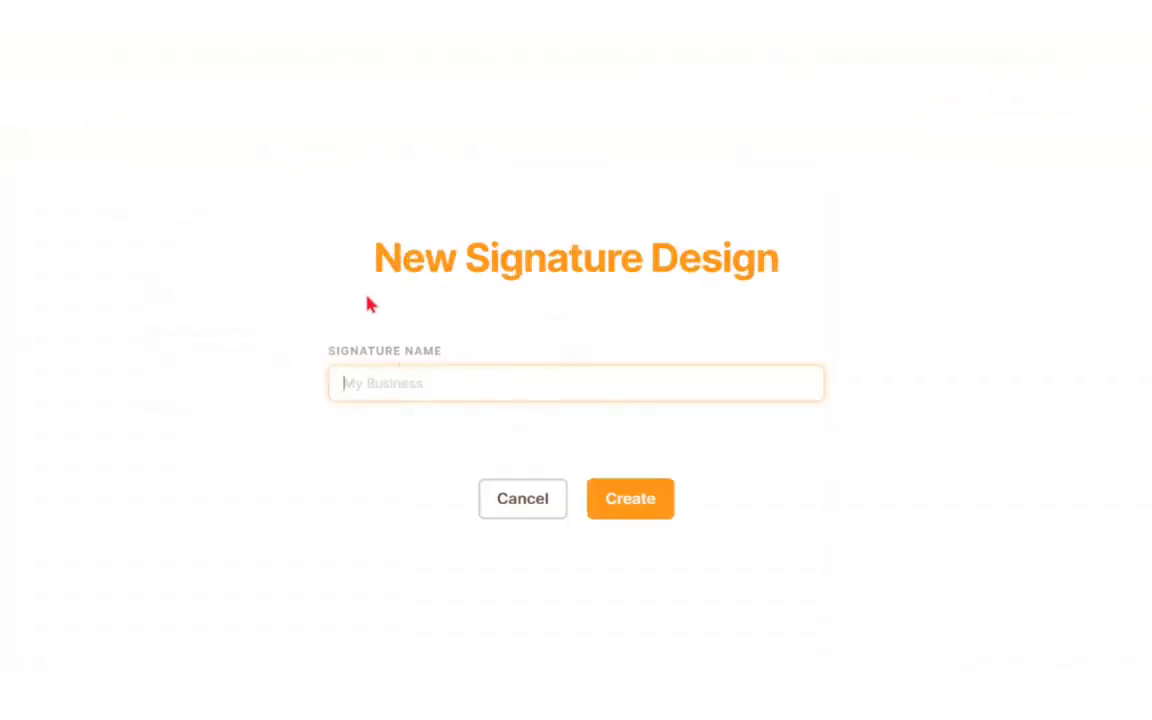
{"action": "left_click_drag", "start_coordinate": [337, 362], "coordinate": [505, 371]}
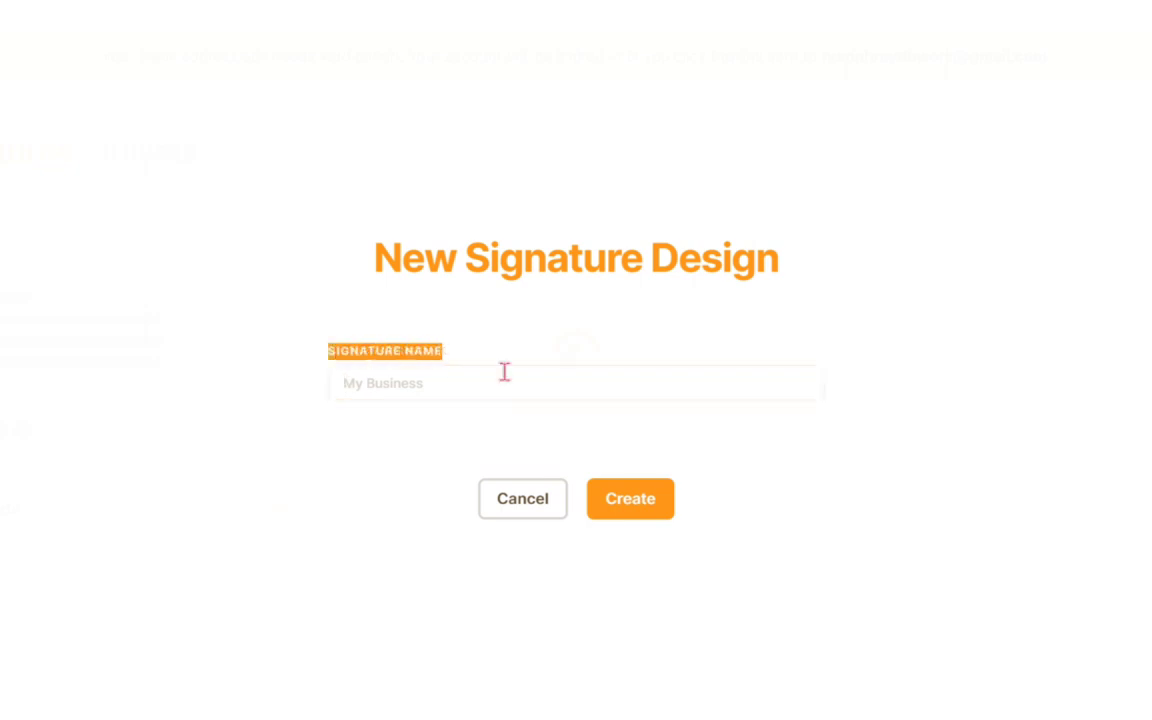
{"action": "left_click", "coordinate": [424, 388]}
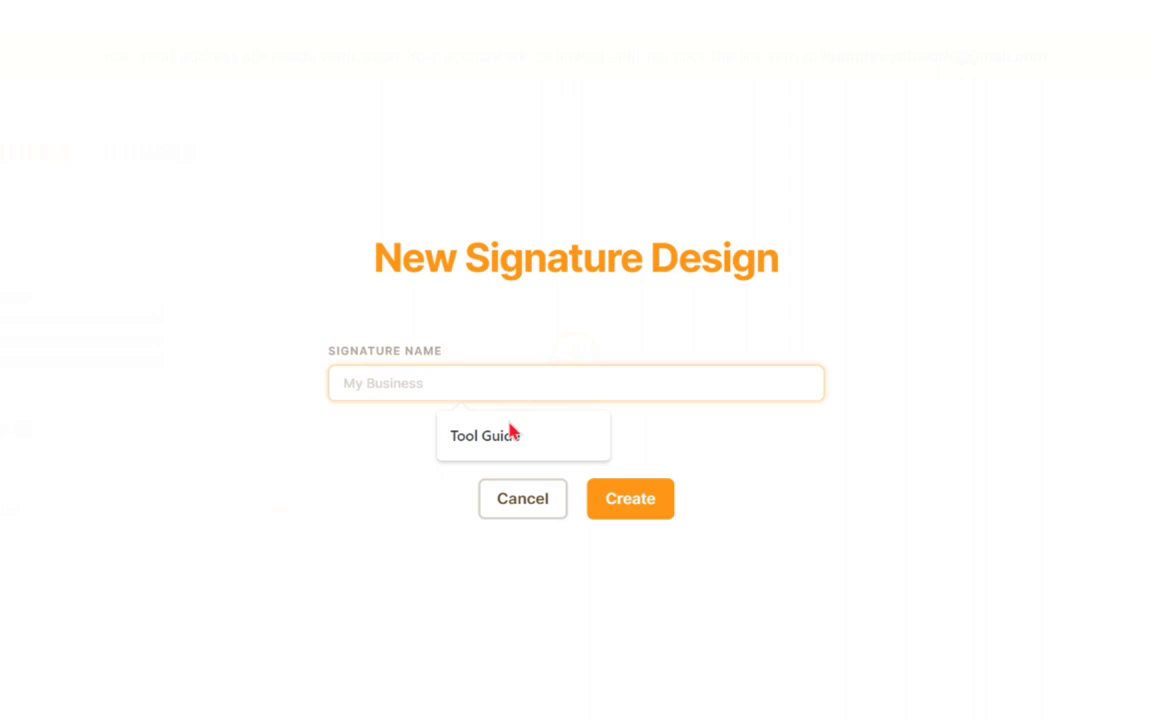
{"action": "left_click", "coordinate": [480, 438]}
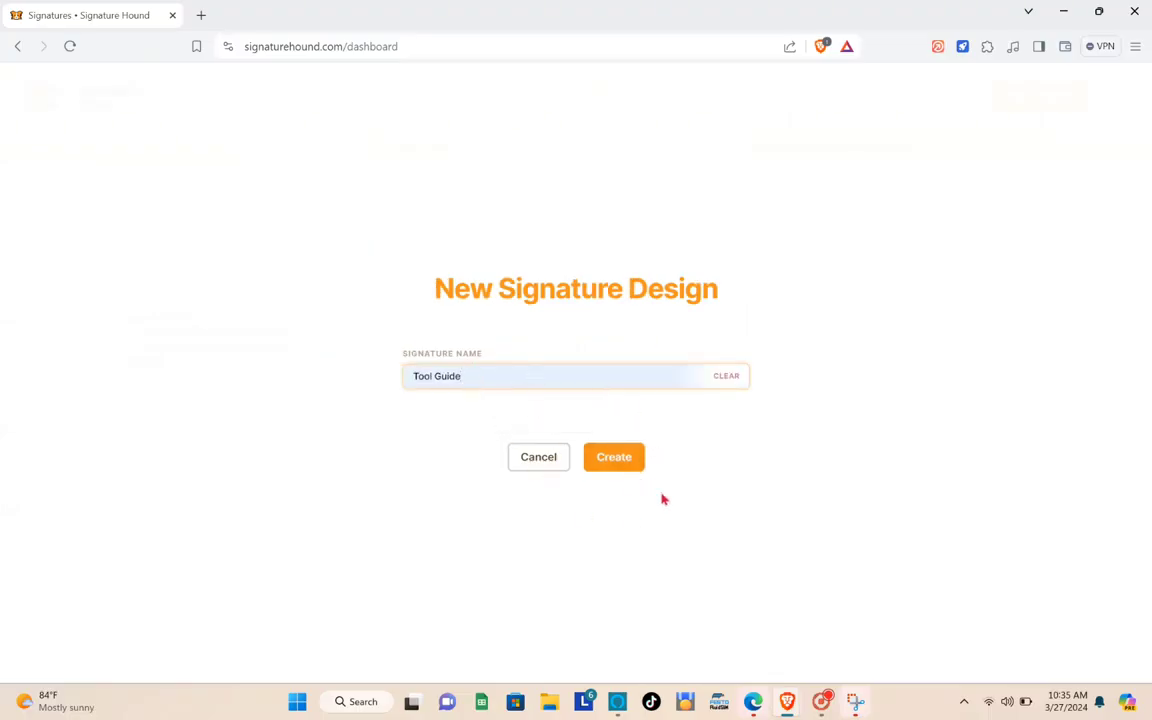
{"action": "left_click", "coordinate": [616, 469]}
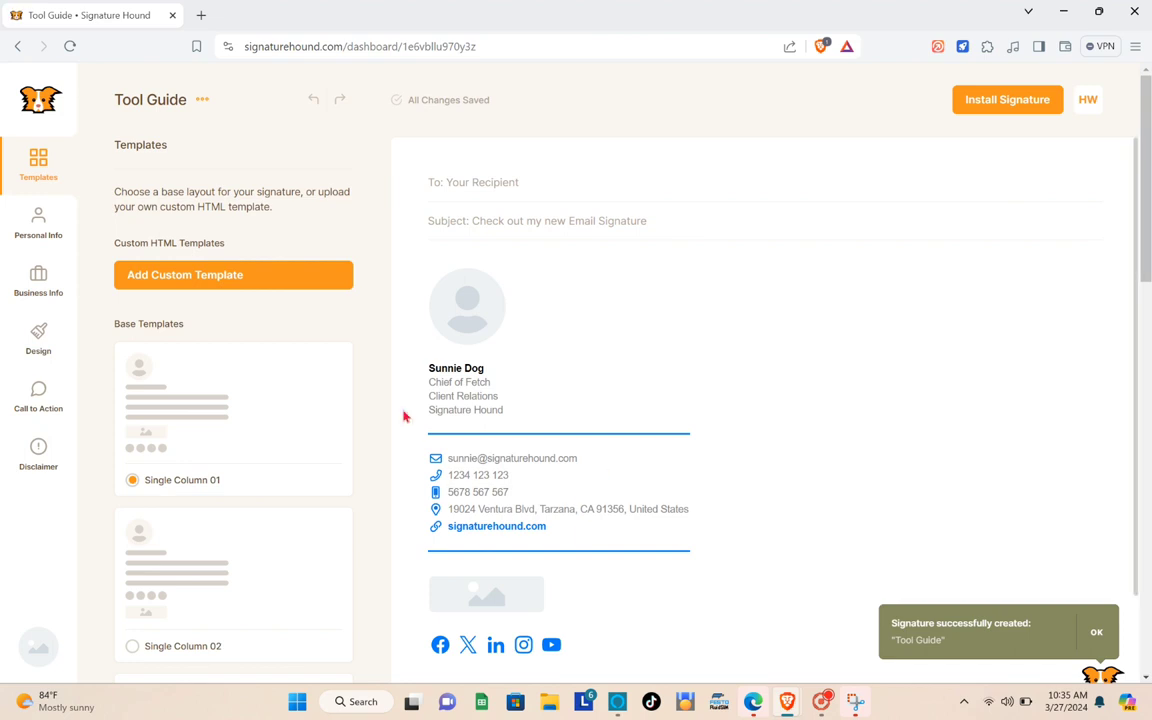
- Look through the single-column and two-column base templates available for the signature layout
{"action": "scroll", "coordinate": [264, 350], "scroll_direction": "down", "scroll_amount": 1}
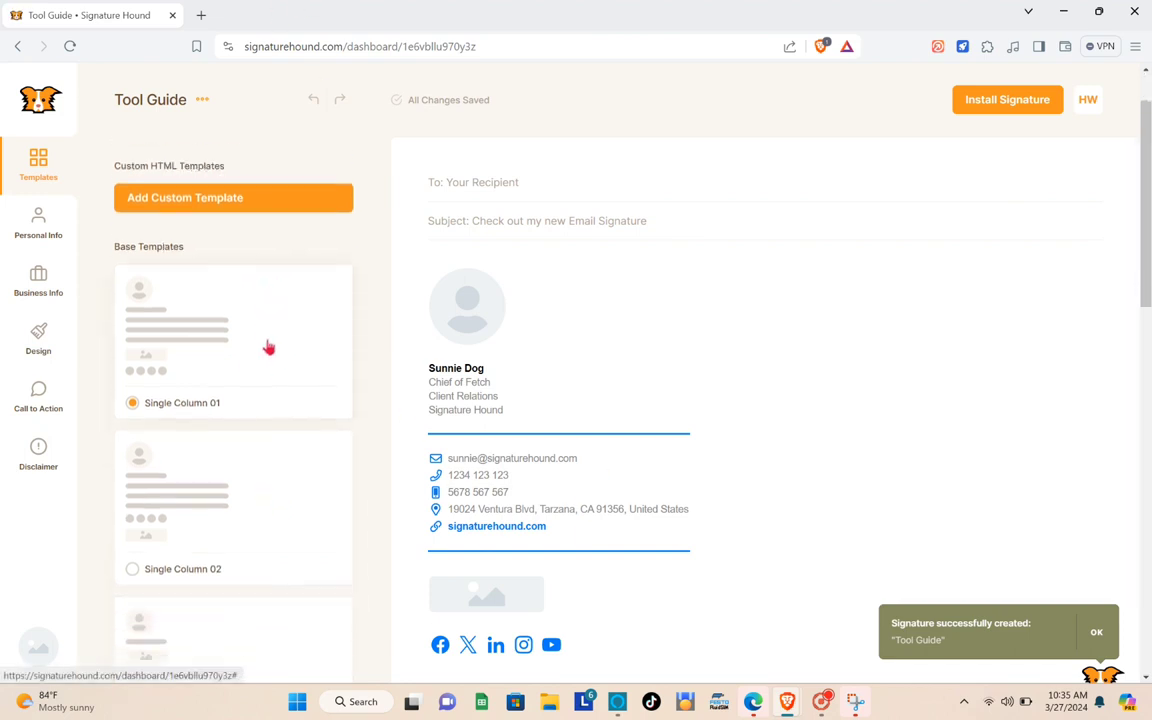
{"action": "scroll", "coordinate": [268, 347], "scroll_direction": "down", "scroll_amount": 7}
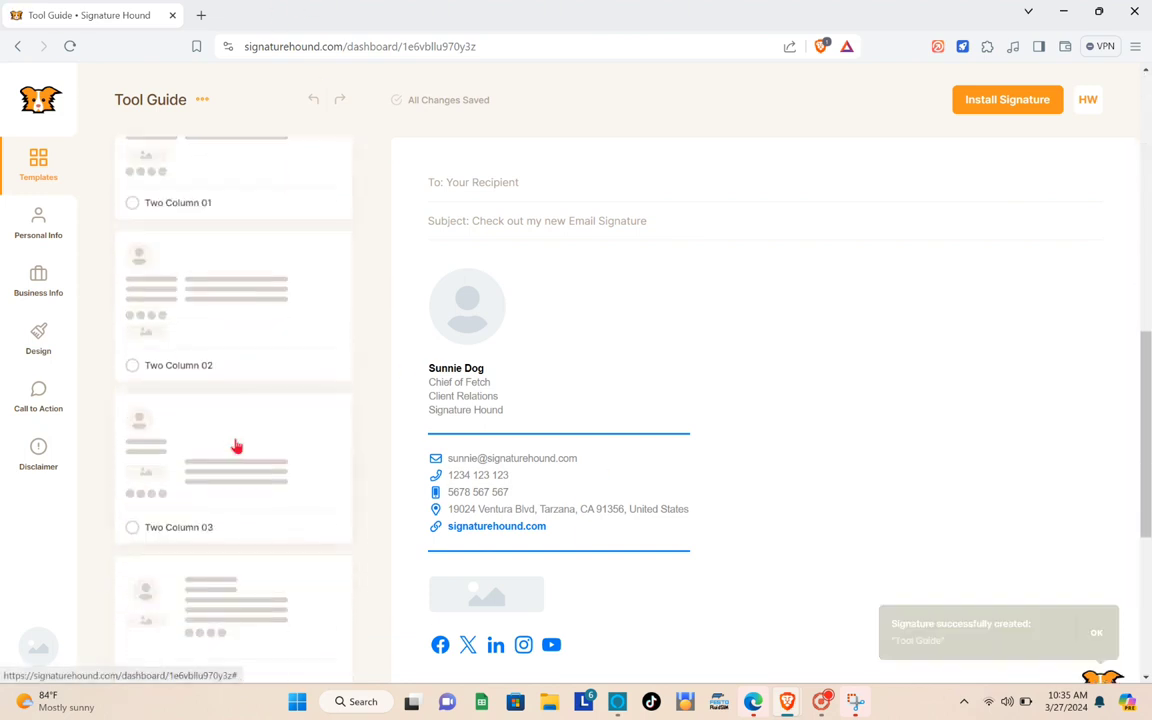
{"action": "scroll", "coordinate": [235, 452], "scroll_direction": "down", "scroll_amount": 10}
{"action": "scroll", "coordinate": [252, 470], "scroll_direction": "up", "scroll_amount": 15}
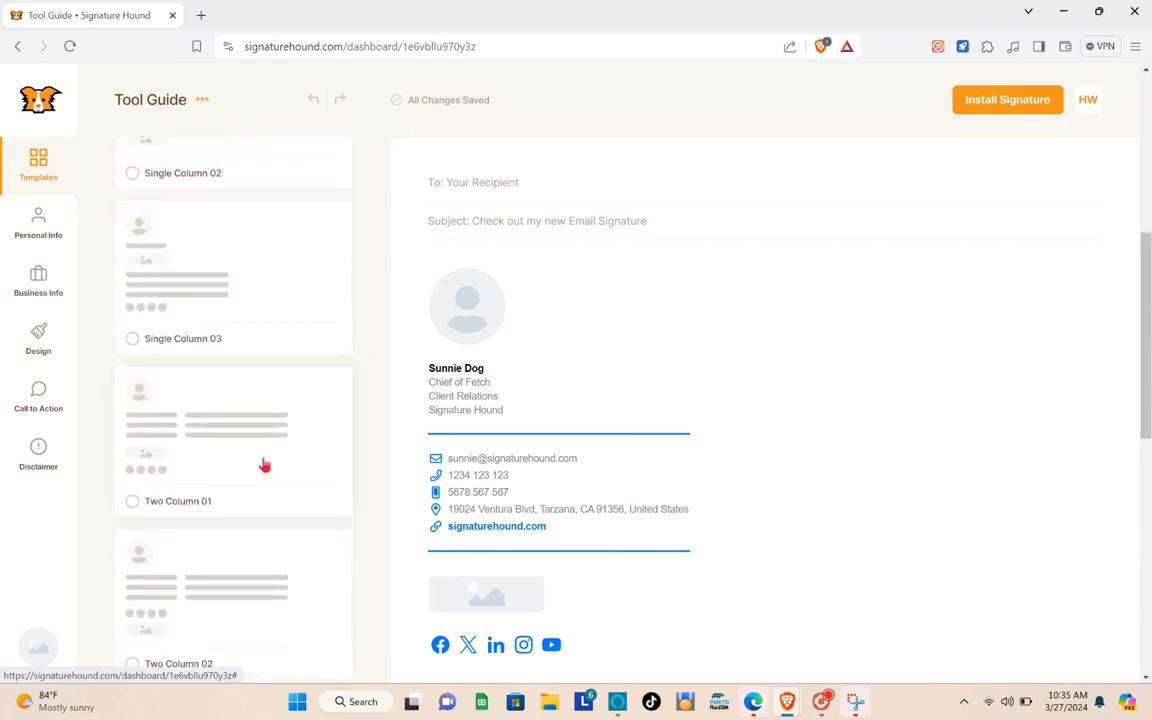
{"action": "scroll", "coordinate": [268, 466], "scroll_direction": "up", "scroll_amount": 6}
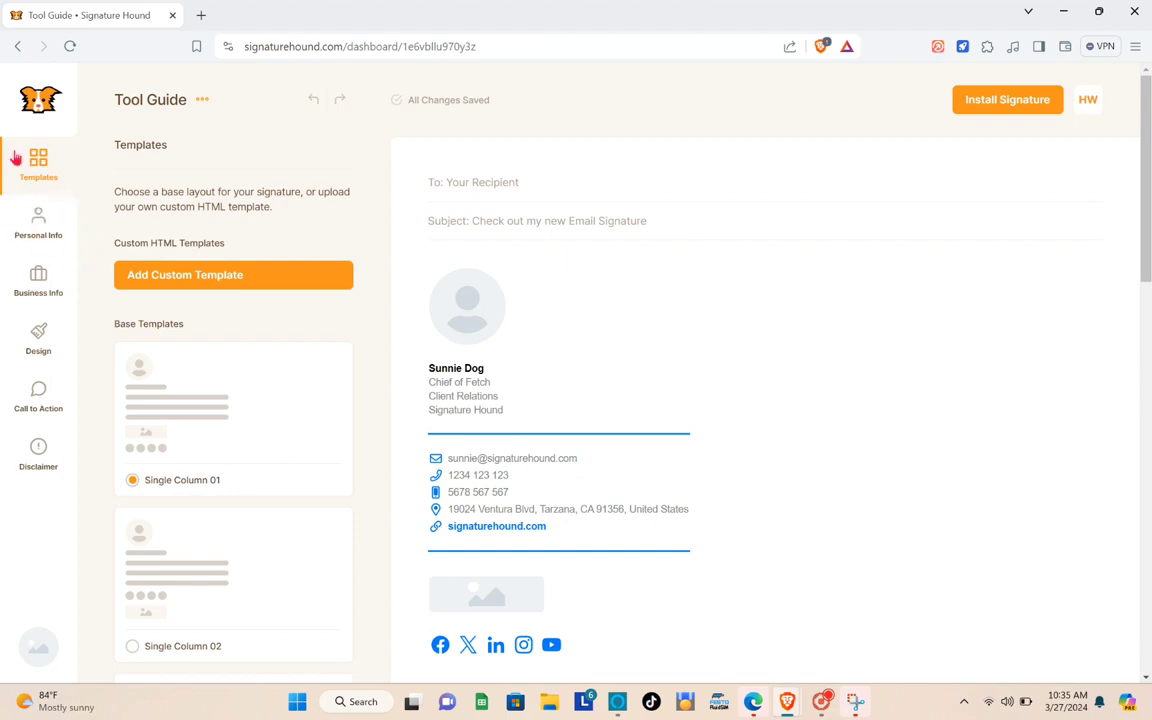
{"action": "left_click", "coordinate": [42, 228]}
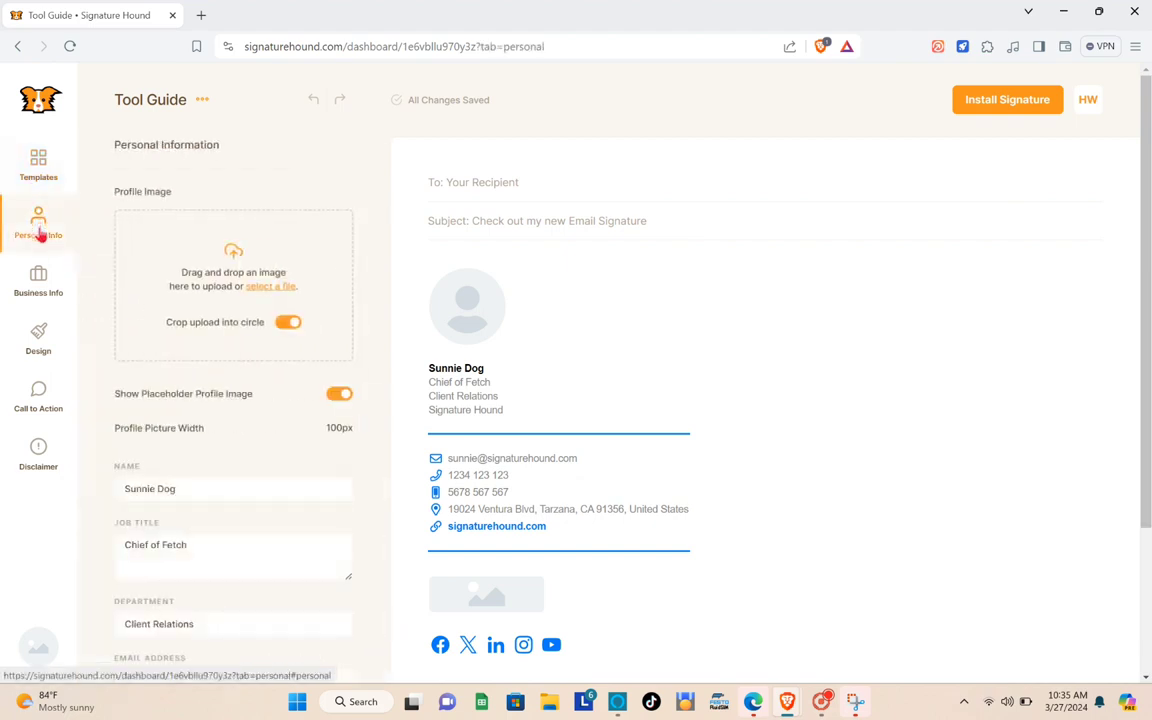
{"action": "left_click_drag", "start_coordinate": [118, 196], "coordinate": [180, 200]}
{"action": "left_click", "coordinate": [205, 195]}
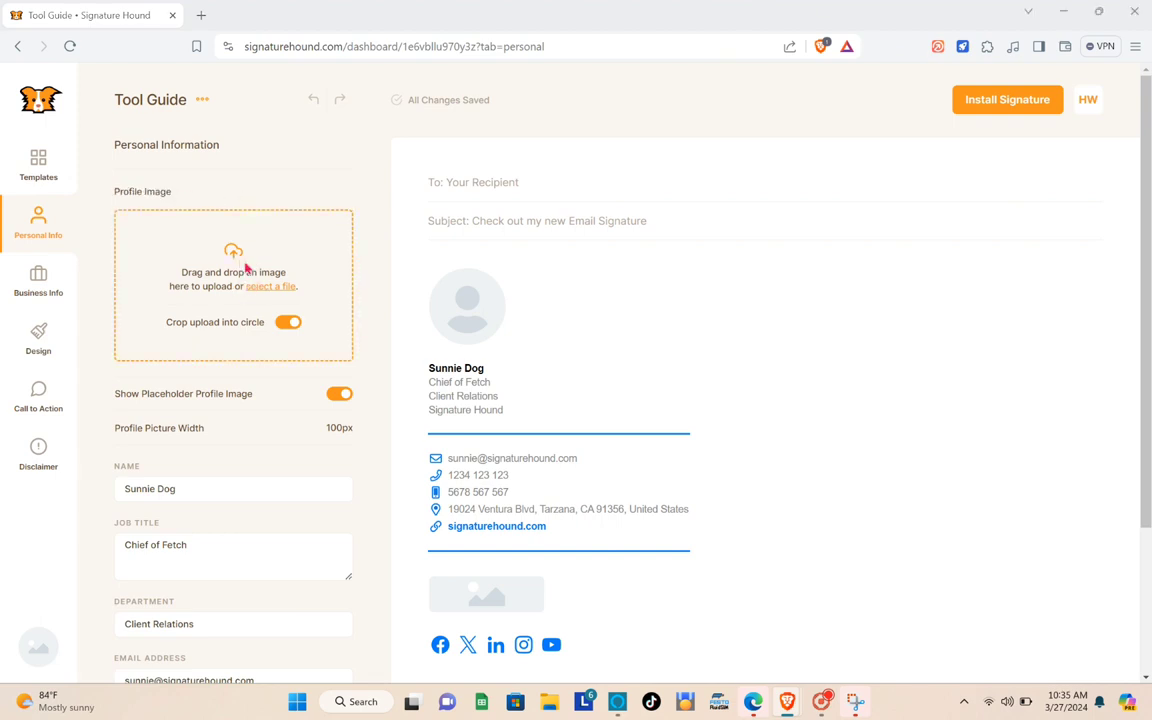
{"action": "left_click", "coordinate": [266, 288]}
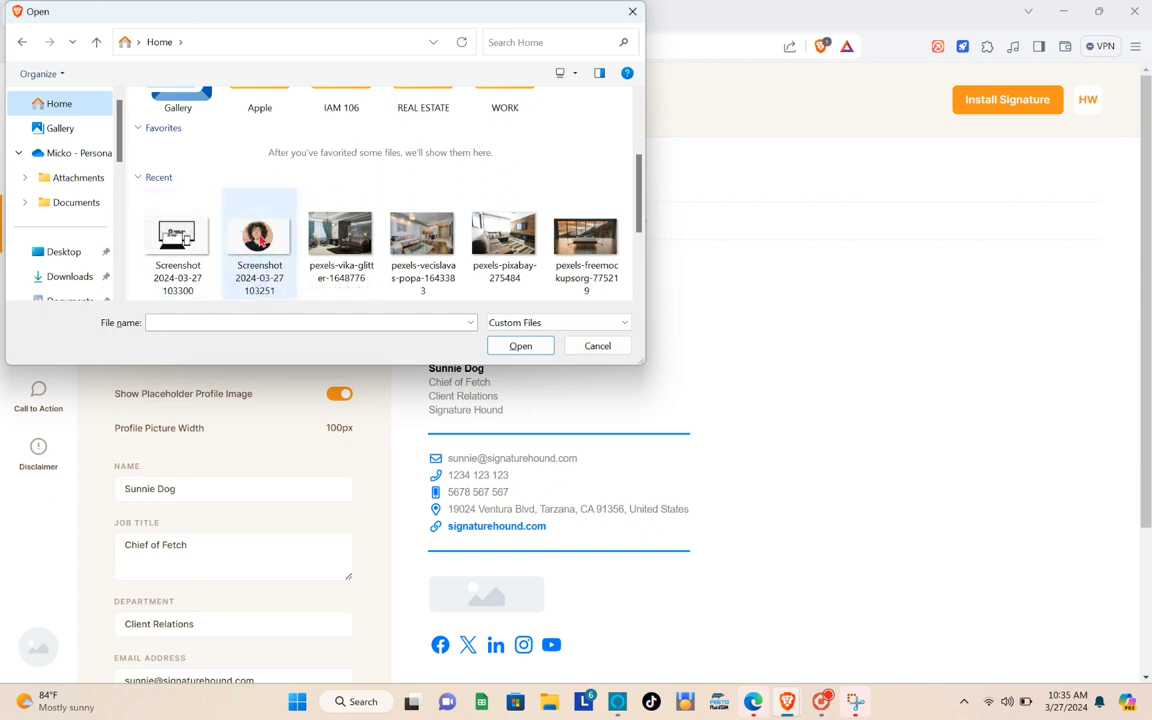
{"action": "left_click", "coordinate": [262, 262]}
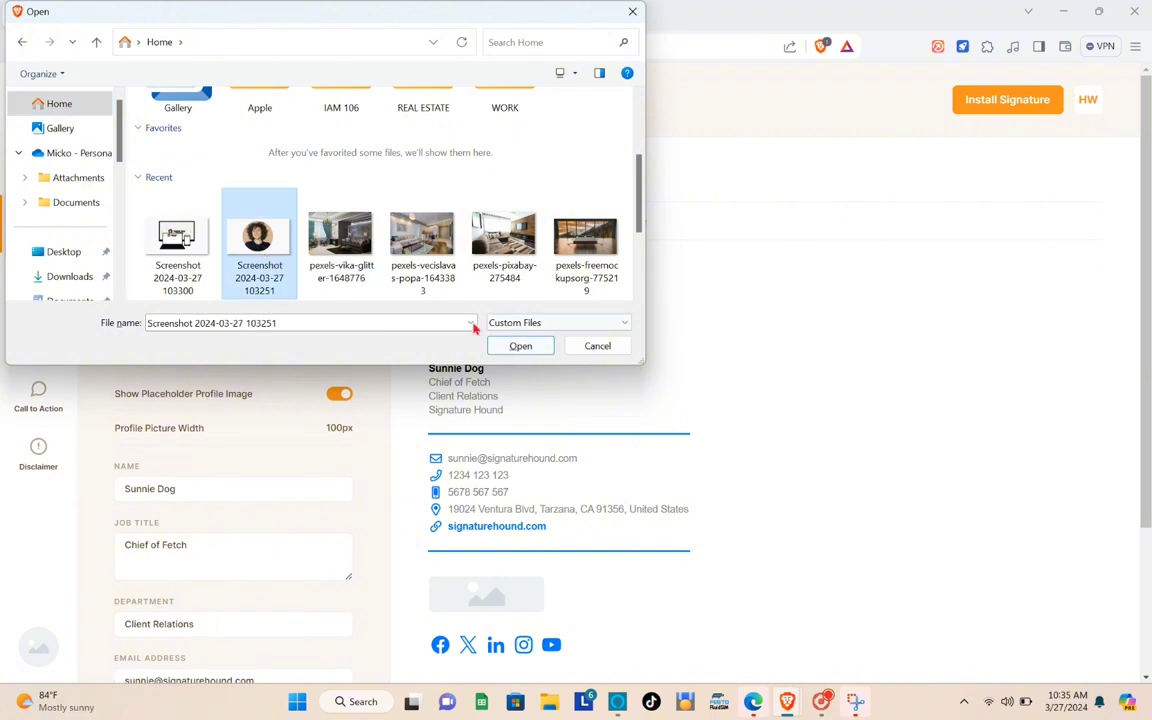
{"action": "left_click", "coordinate": [512, 348]}
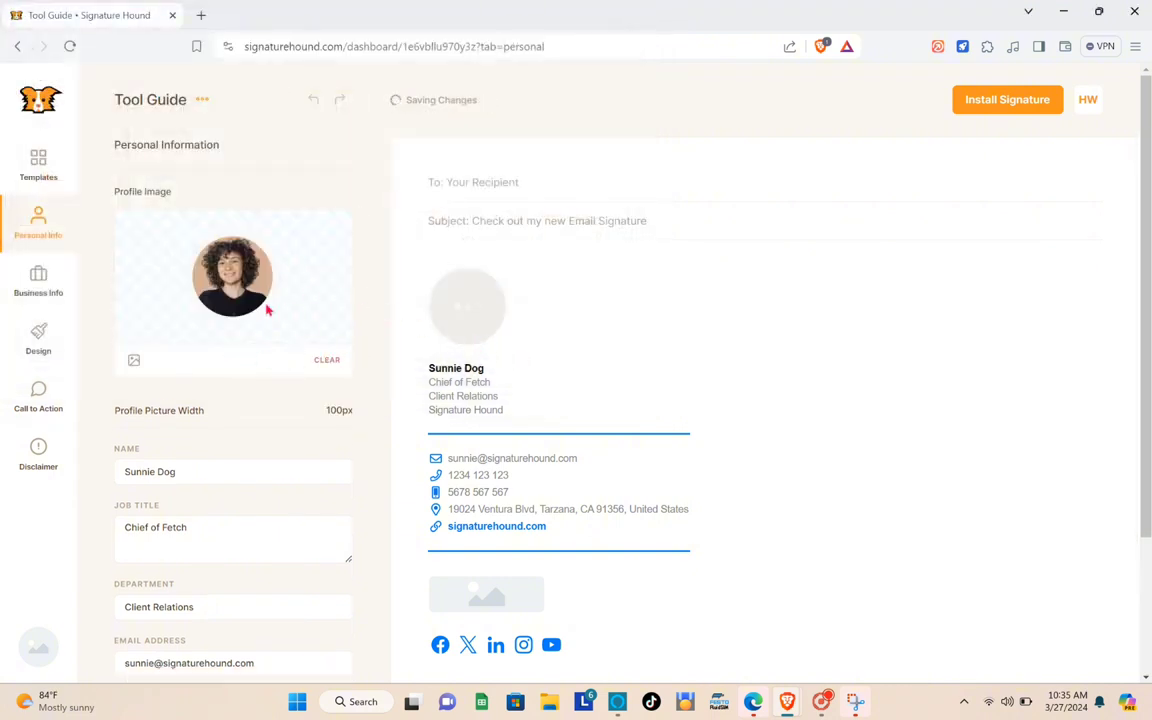
- Replace the placeholder name in the personal information with Tool Guide
{"action": "scroll", "coordinate": [256, 371], "scroll_direction": "down", "scroll_amount": 2}
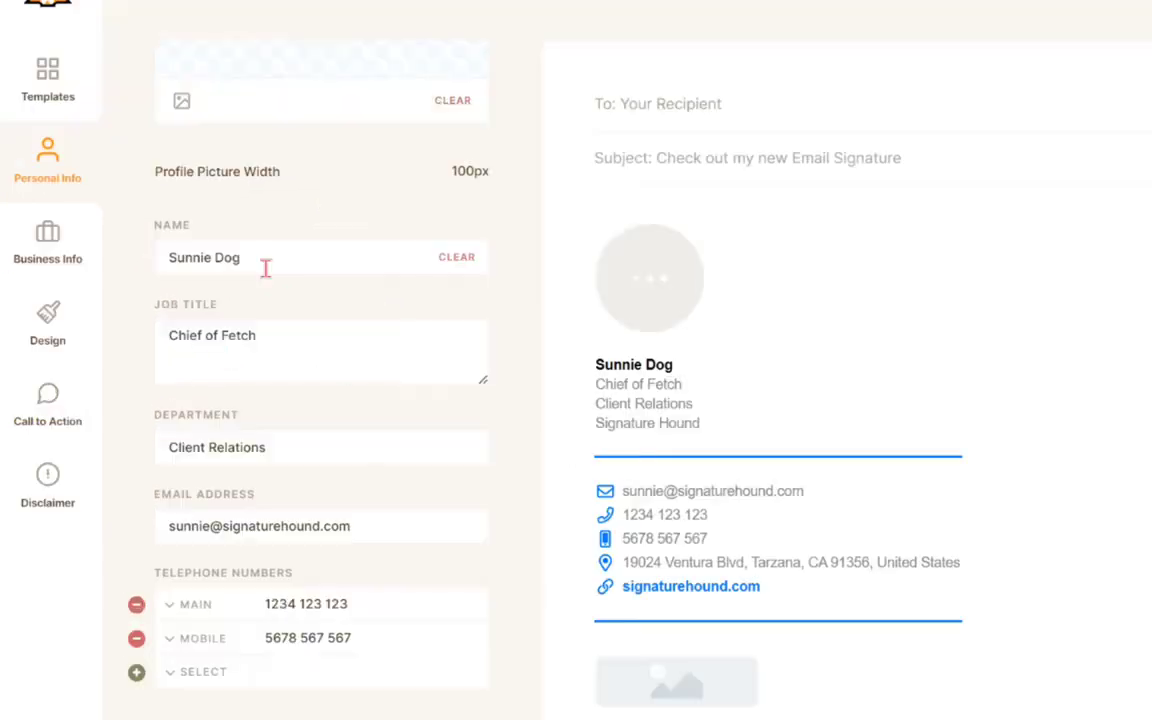
{"action": "left_click_drag", "start_coordinate": [249, 256], "coordinate": [82, 232]}
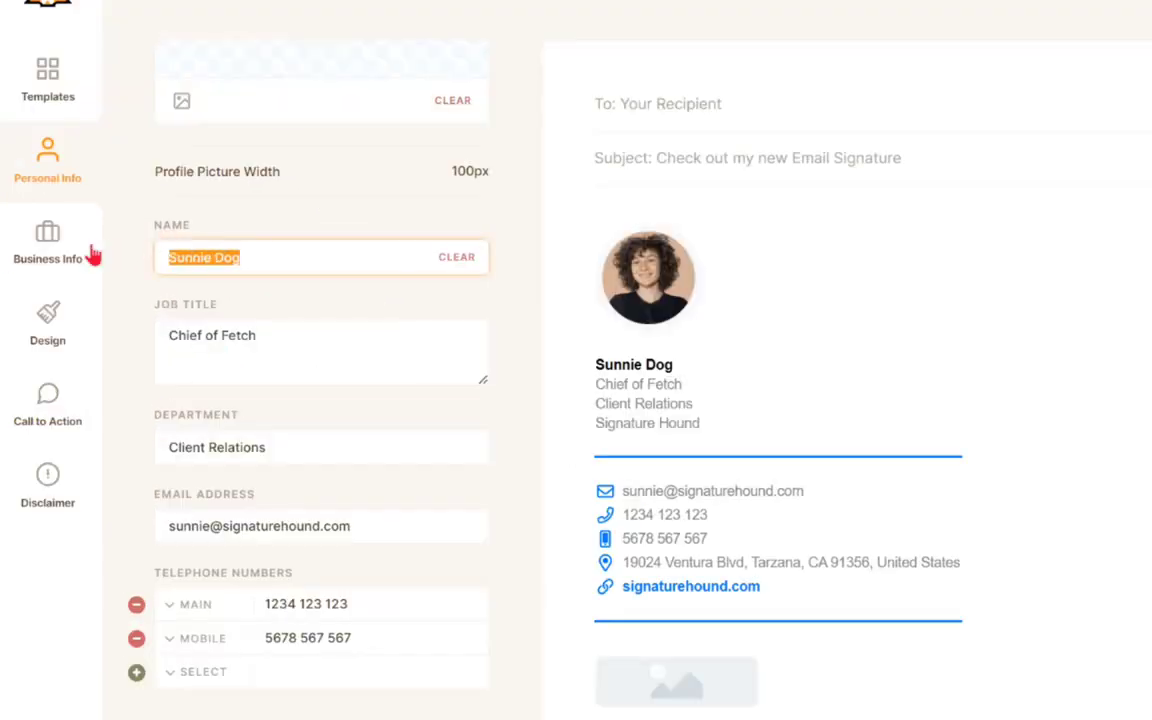
{"action": "key", "text": "BackSpace"}
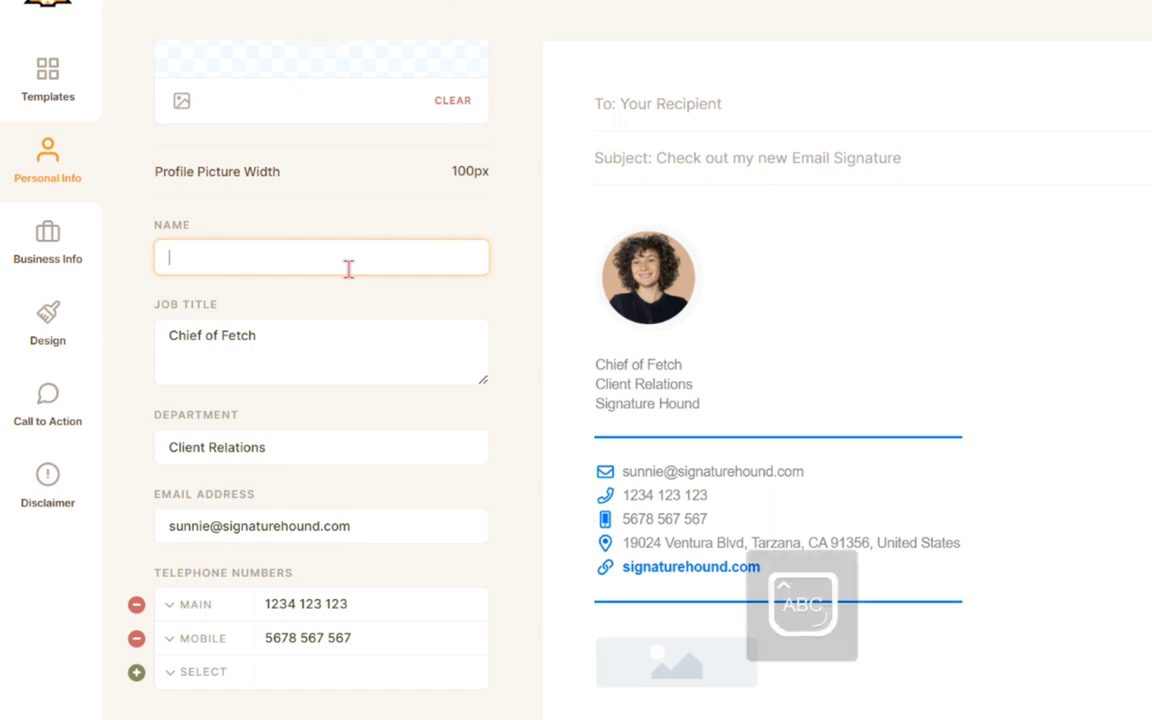
{"action": "type", "text": "T"}
{"action": "type", "text": "ool Guide"}
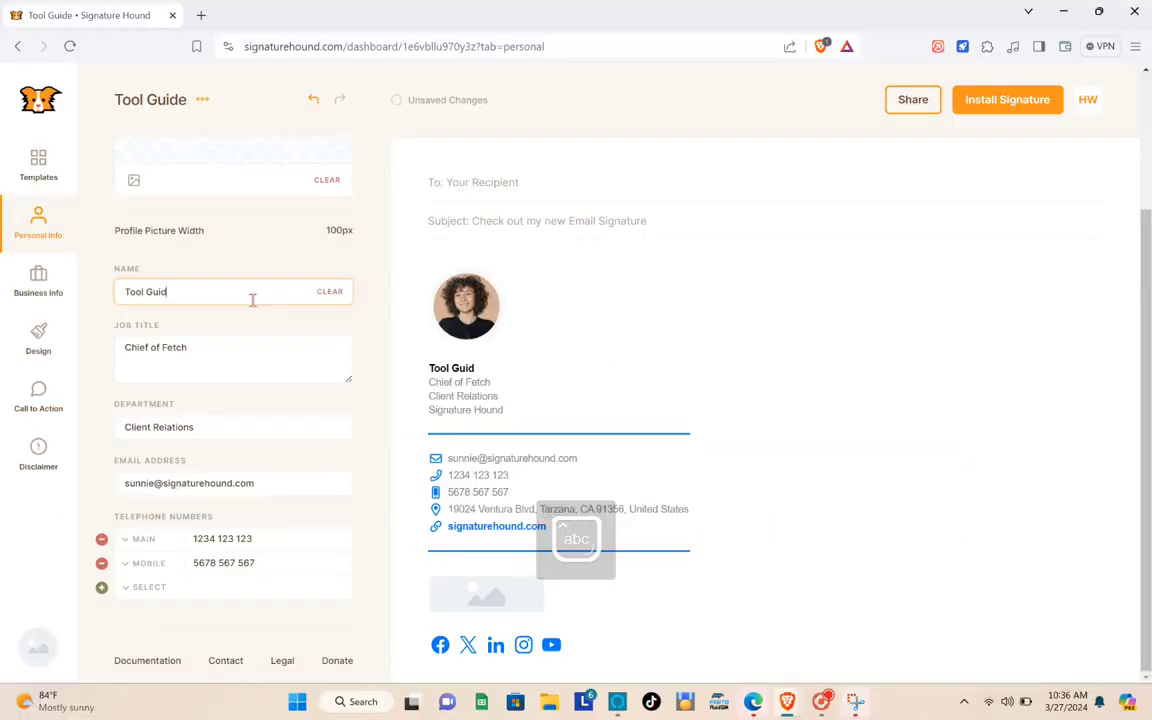
- Review the job title, department, email address and telephone number fields, including the number types offered for an additional entry
{"action": "left_click_drag", "start_coordinate": [196, 344], "coordinate": [87, 365]}
{"action": "left_click", "coordinate": [202, 360]}
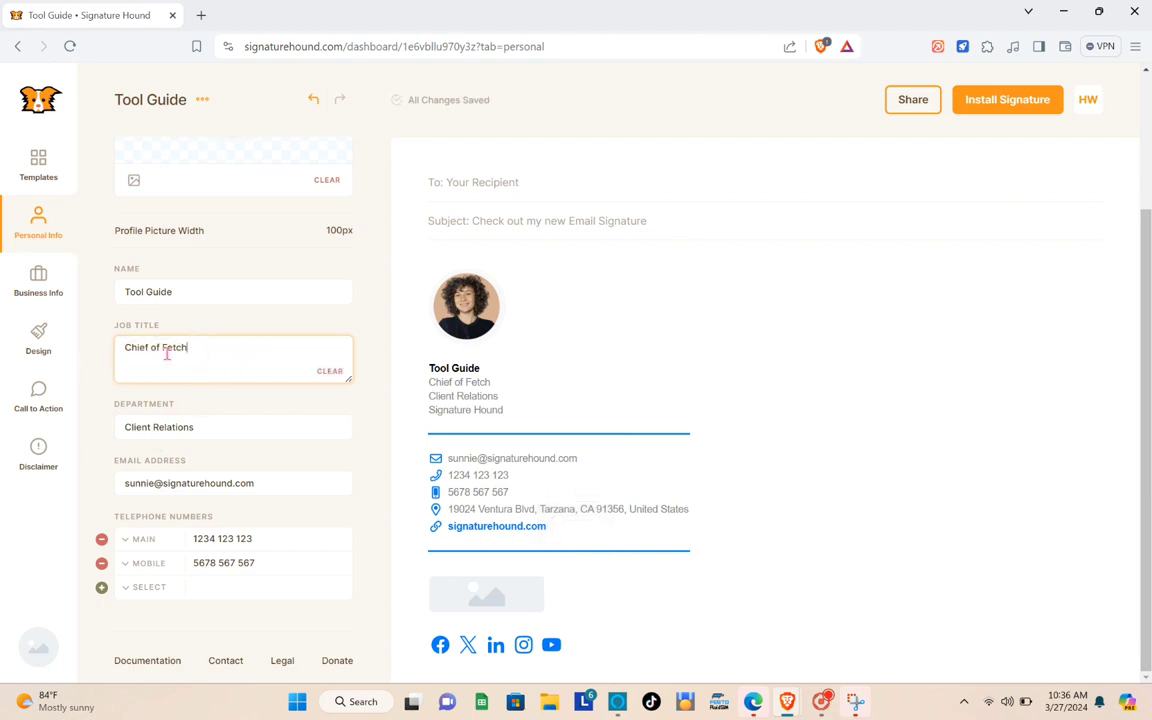
{"action": "triple_click", "coordinate": [196, 340]}
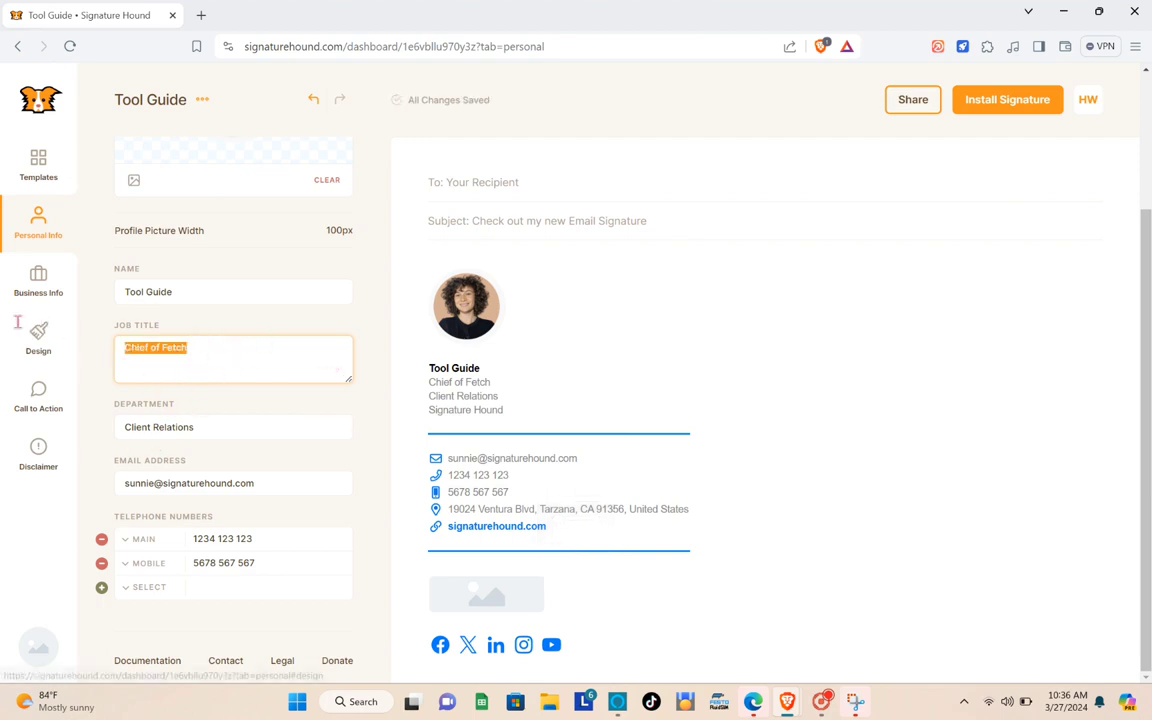
{"action": "left_click", "coordinate": [246, 437]}
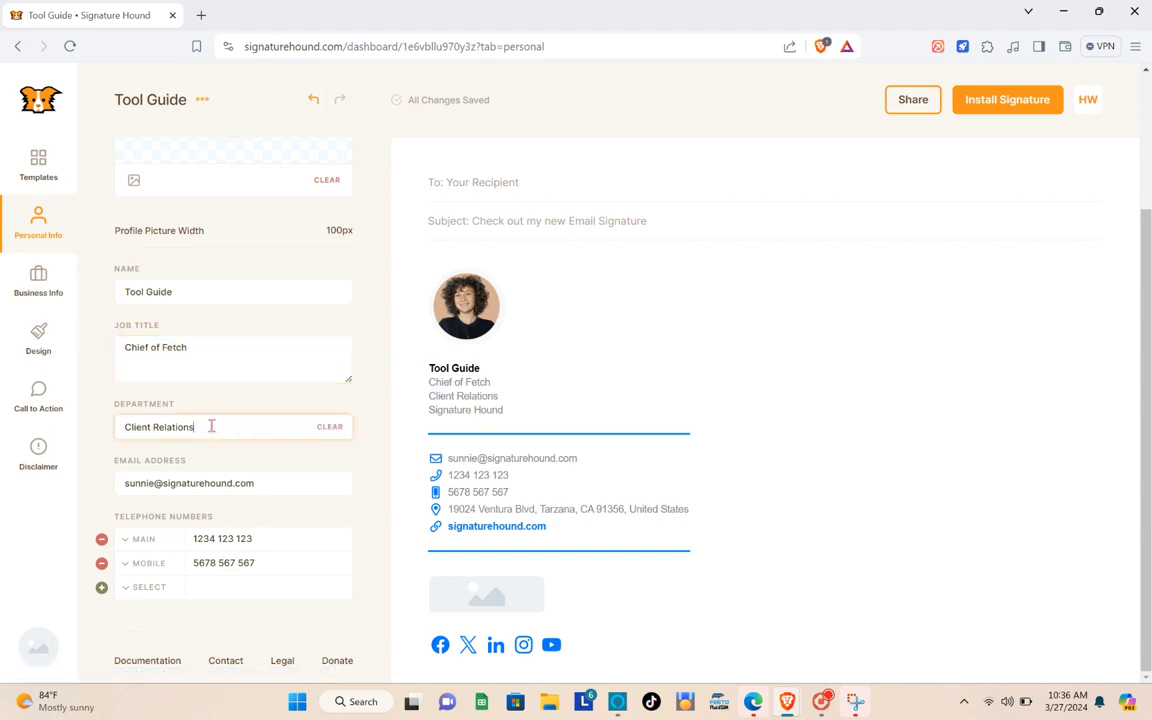
{"action": "left_click_drag", "start_coordinate": [211, 426], "coordinate": [106, 433]}
{"action": "left_click", "coordinate": [262, 426]}
{"action": "left_click", "coordinate": [257, 483]}
{"action": "left_click_drag", "start_coordinate": [257, 483], "coordinate": [105, 479]}
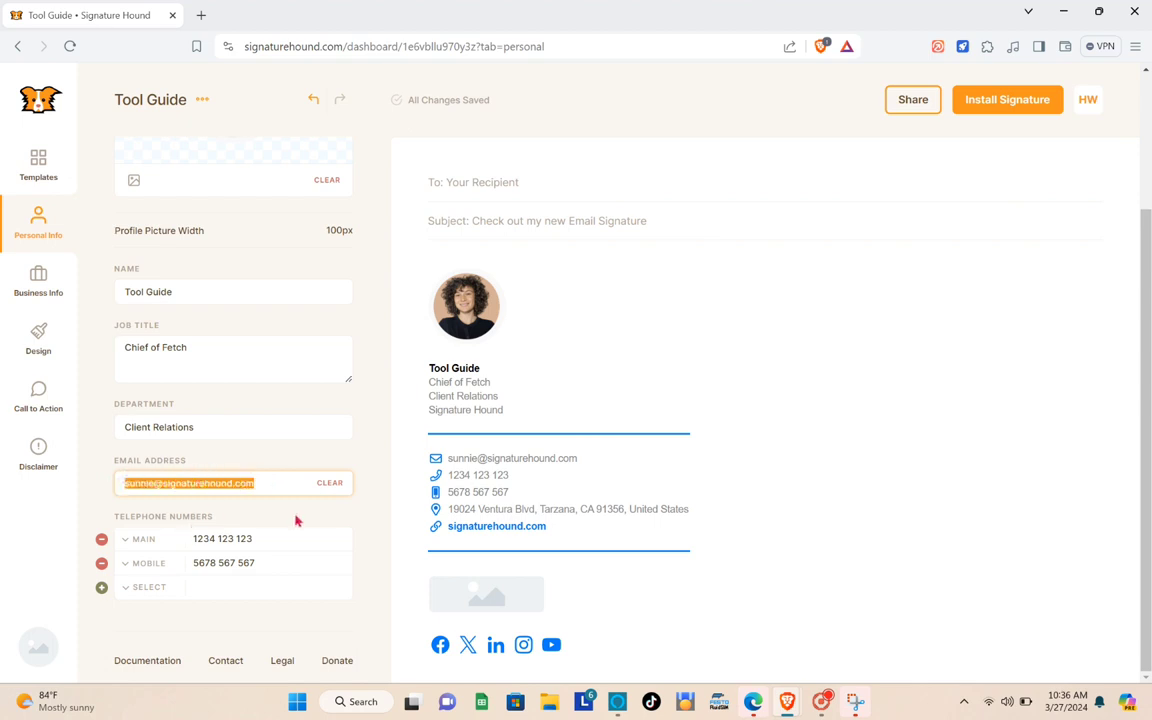
{"action": "left_click", "coordinate": [215, 617]}
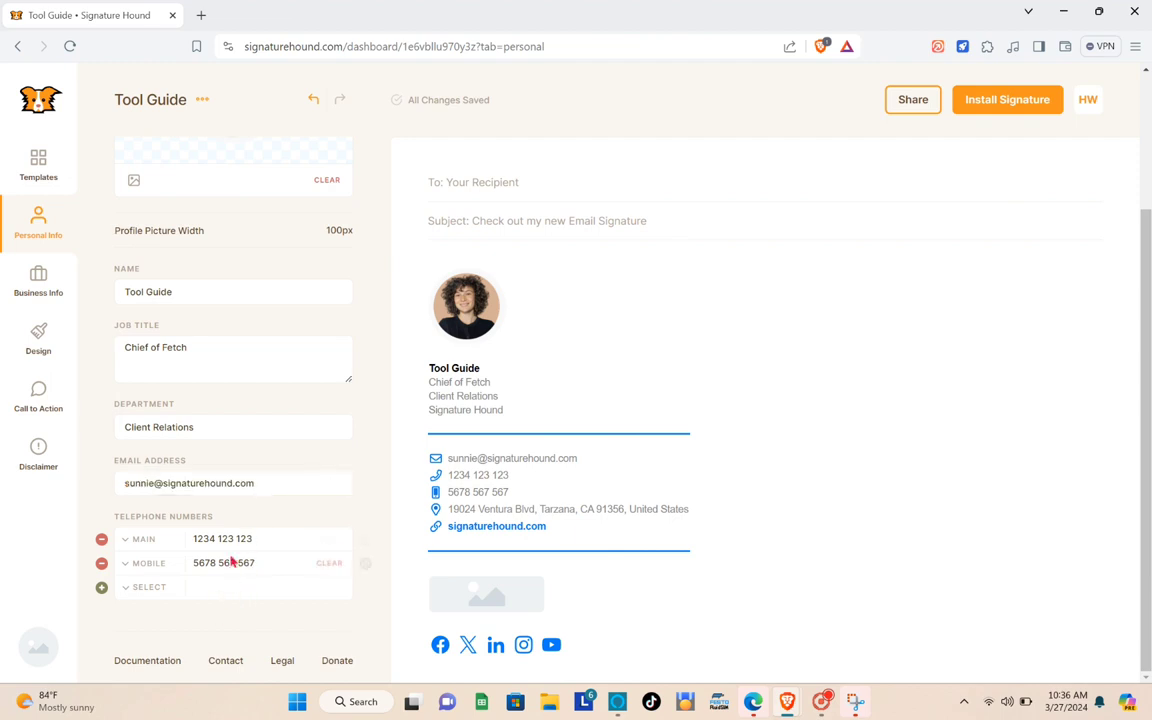
{"action": "left_click_drag", "start_coordinate": [256, 538], "coordinate": [193, 562]}
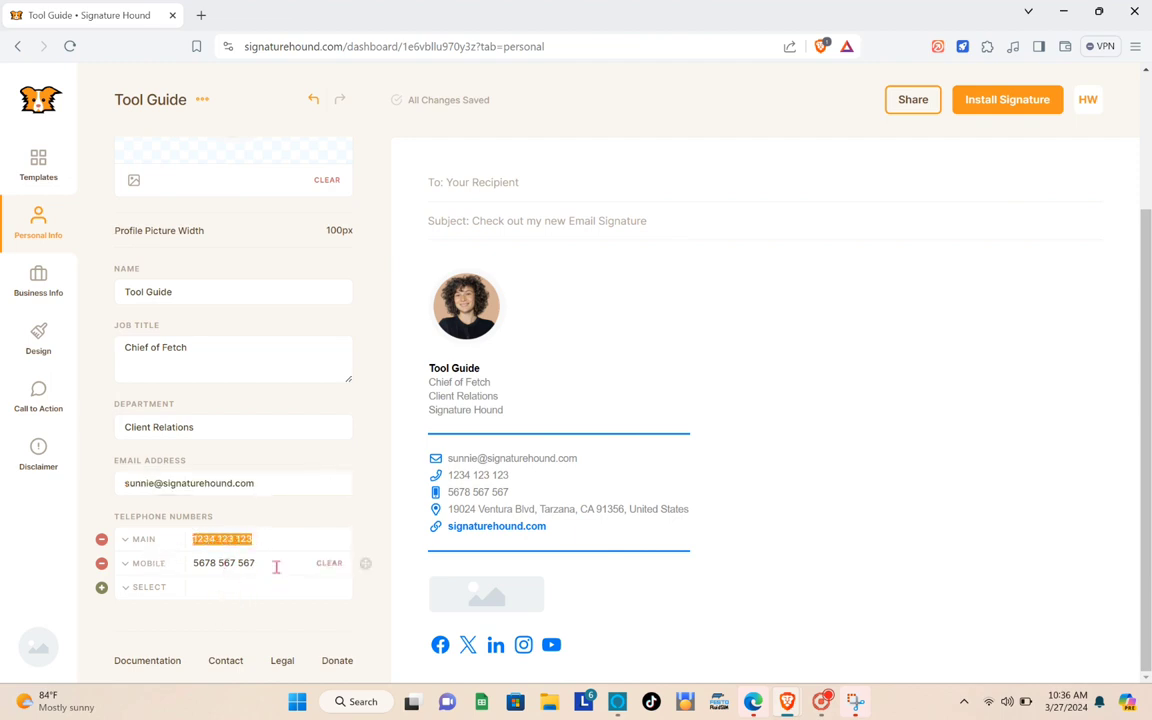
{"action": "left_click_drag", "start_coordinate": [275, 563], "coordinate": [196, 565]}
{"action": "left_click", "coordinate": [143, 588]}
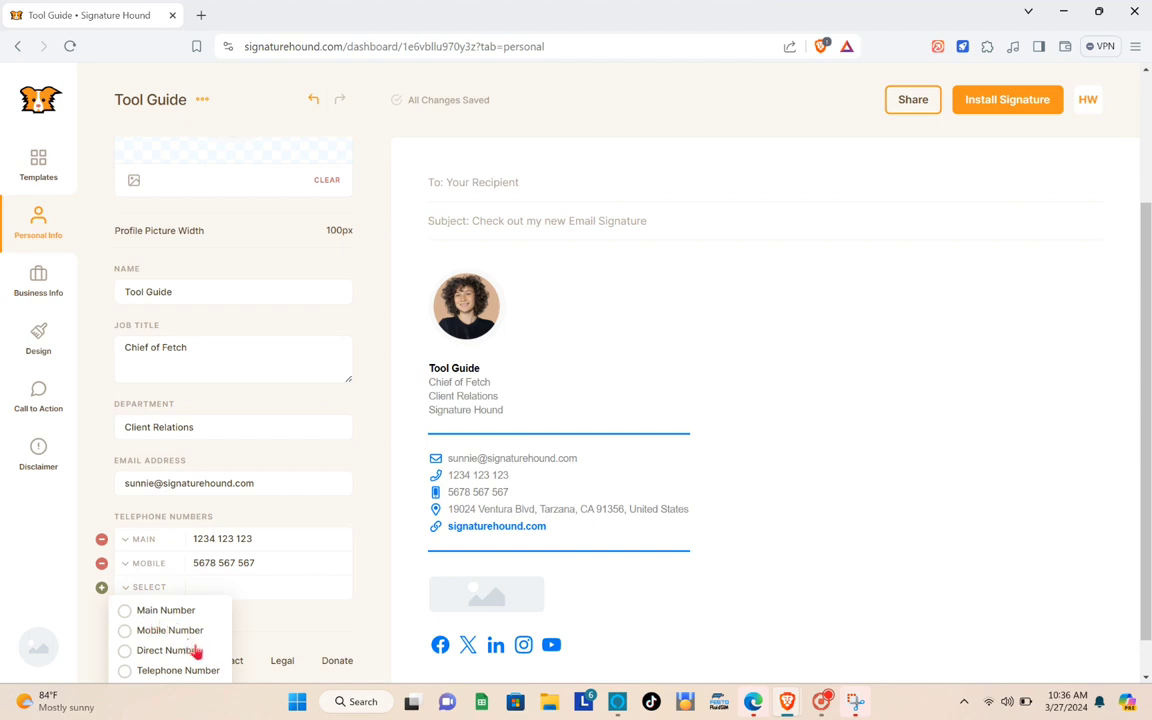
{"action": "left_click", "coordinate": [152, 588]}
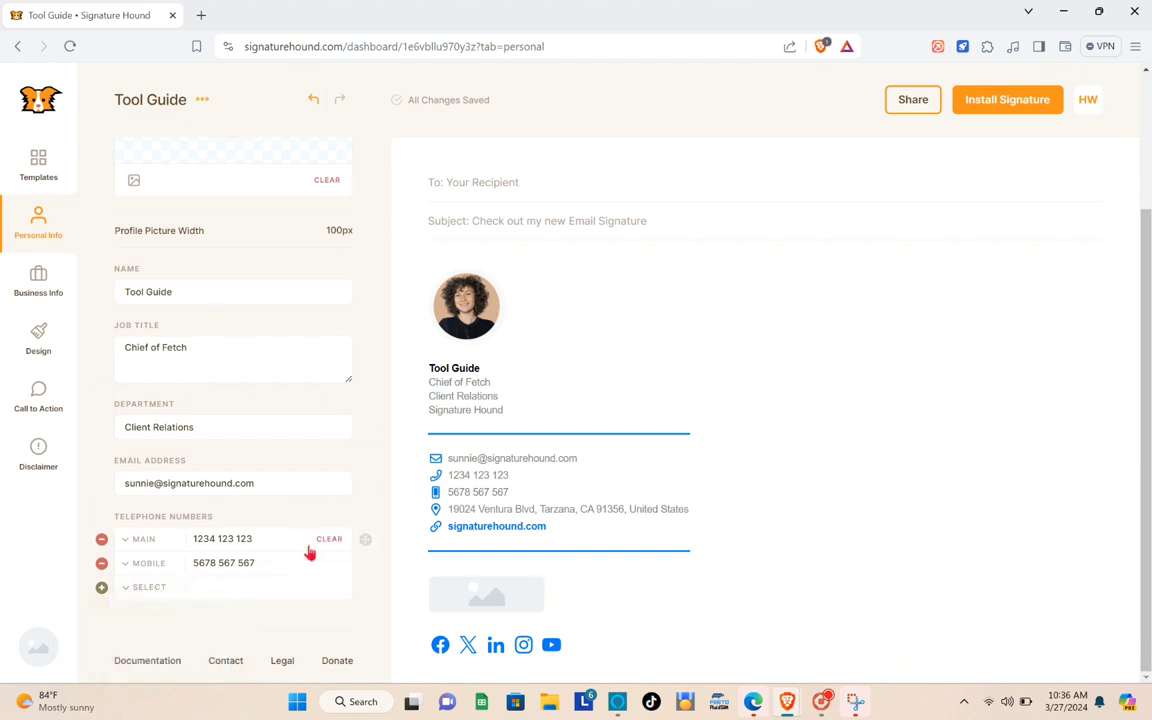
{"action": "scroll", "coordinate": [203, 303], "scroll_direction": "up", "scroll_amount": 2}
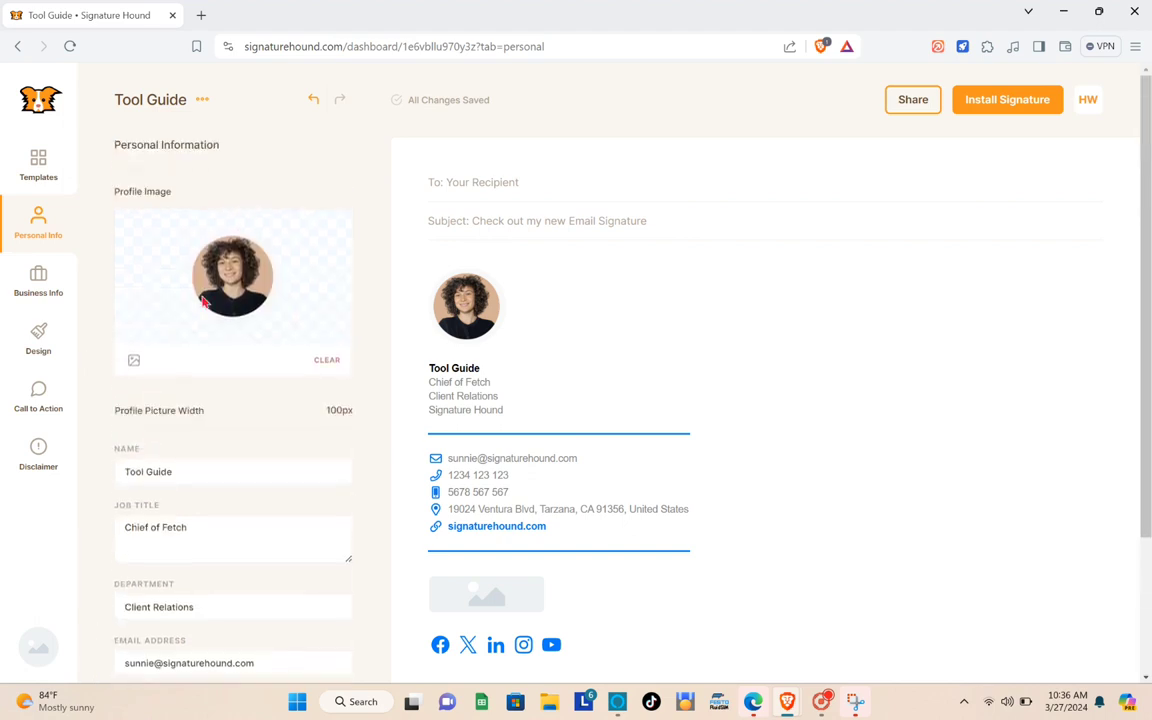
{"action": "scroll", "coordinate": [215, 285], "scroll_direction": "down", "scroll_amount": 1}
{"action": "scroll", "coordinate": [175, 272], "scroll_direction": "up", "scroll_amount": 1}
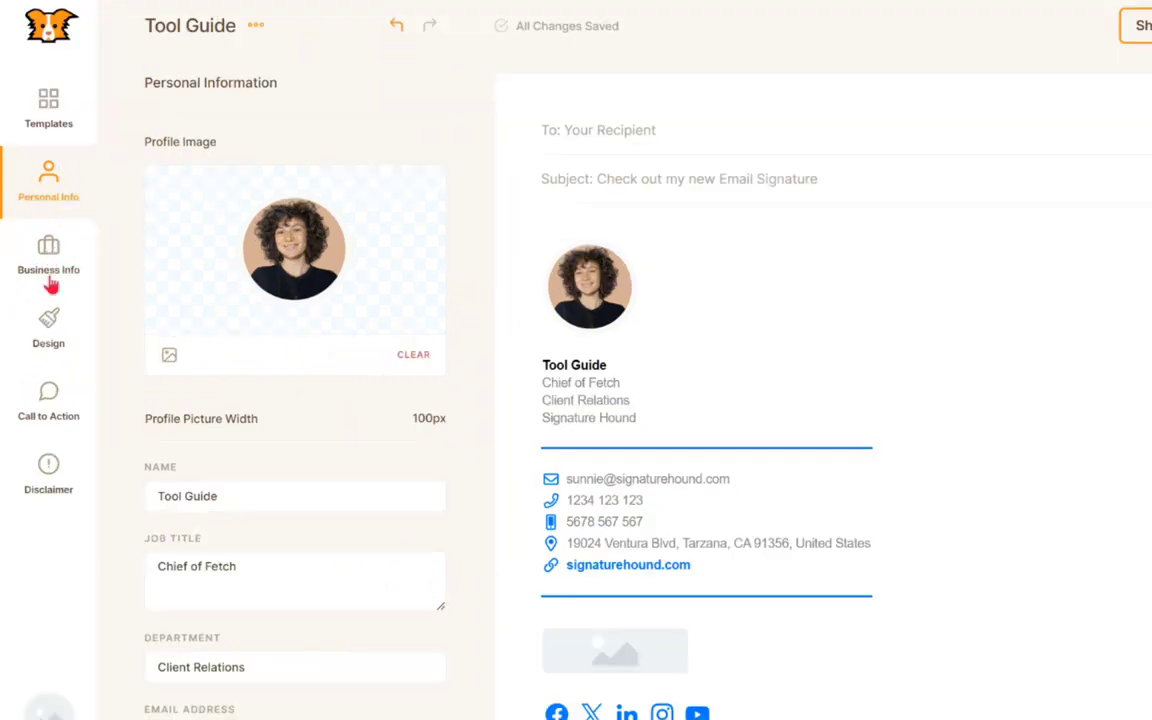
{"action": "left_click", "coordinate": [46, 252]}
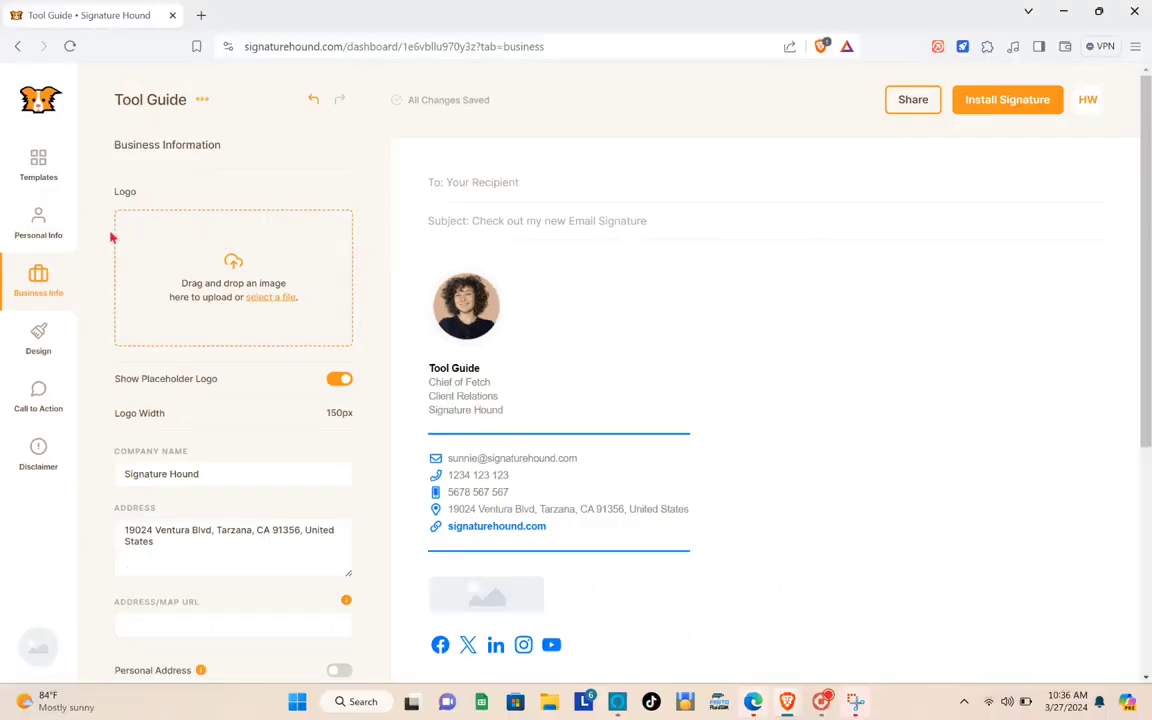
{"action": "left_click", "coordinate": [268, 298]}
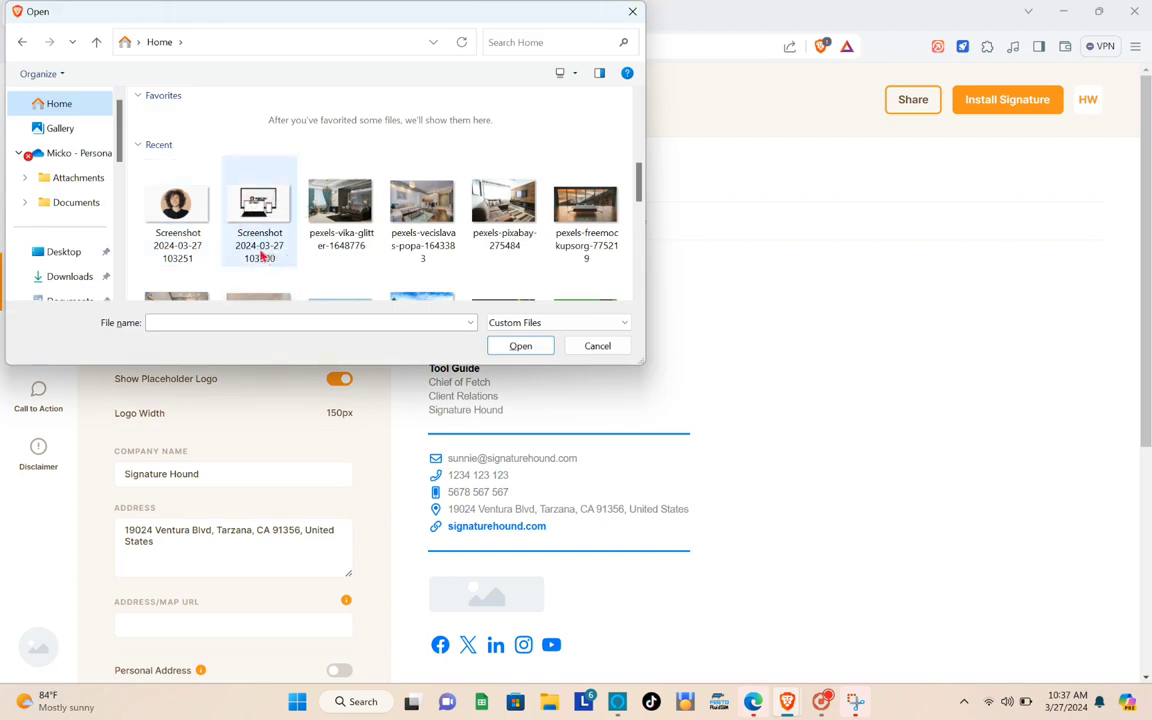
{"action": "left_click", "coordinate": [270, 218]}
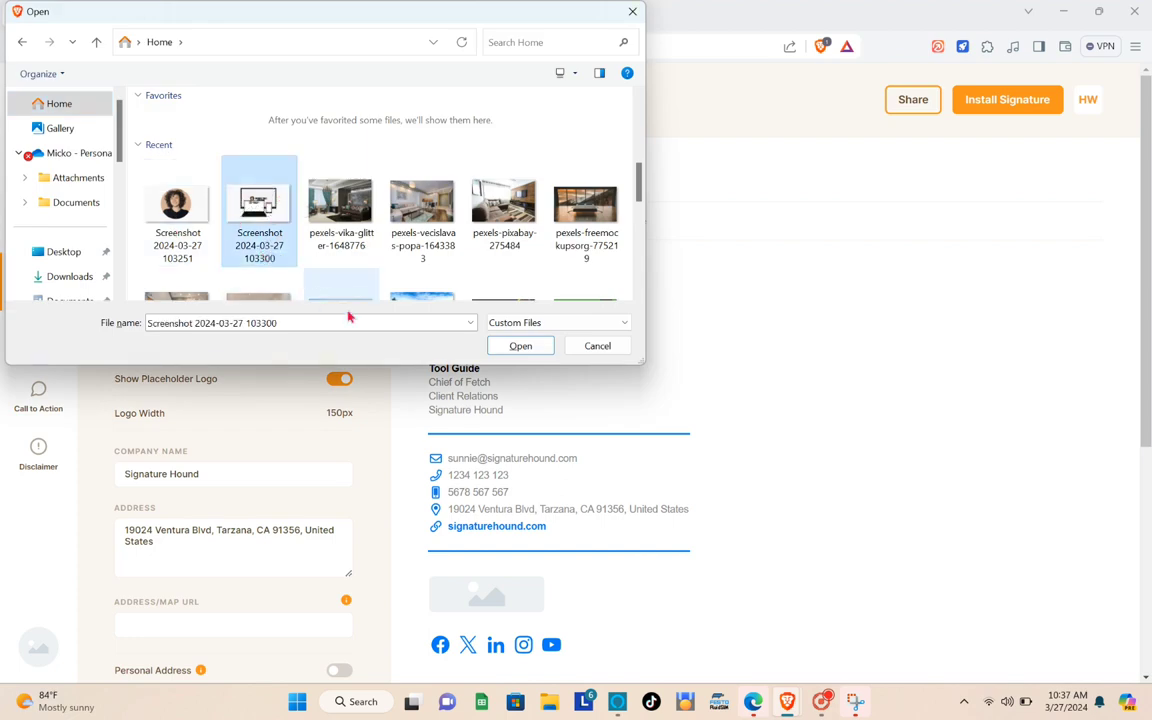
{"action": "left_click", "coordinate": [521, 348]}
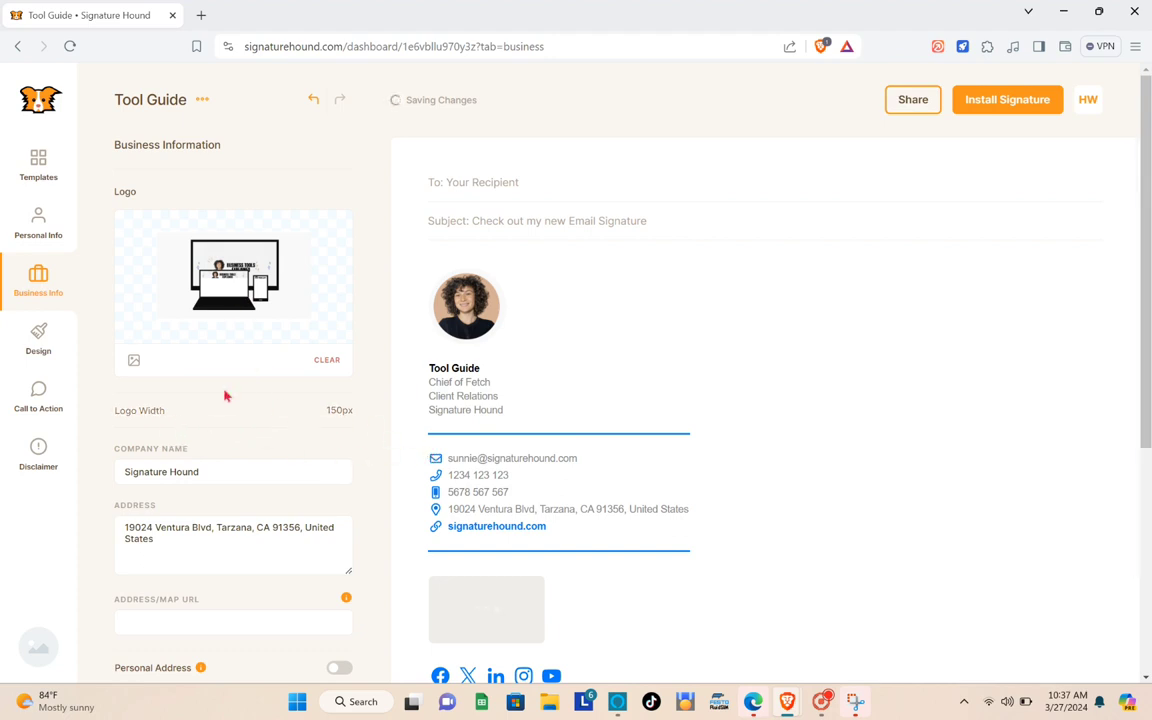
{"action": "left_click", "coordinate": [198, 412]}
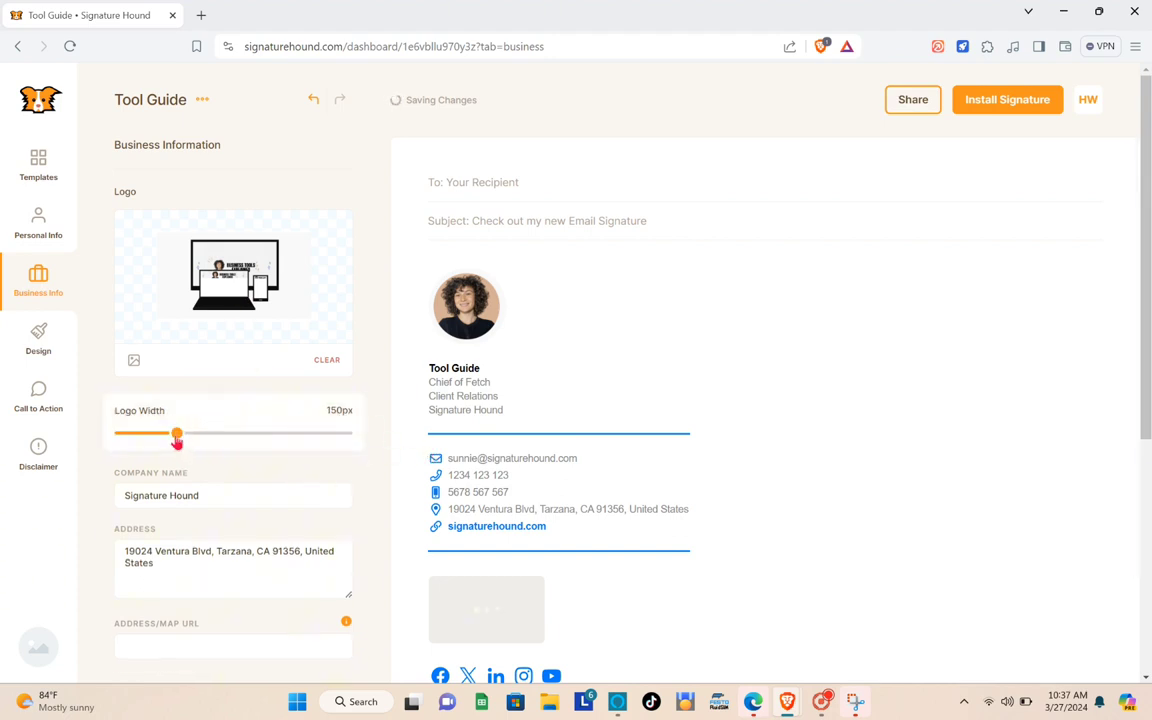
{"action": "mouse_move", "coordinate": [176, 440]}
{"action": "left_mouse_down"}
{"action": "mouse_move", "coordinate": [208, 445]}
{"action": "mouse_move", "coordinate": [170, 442]}
{"action": "left_mouse_up"}
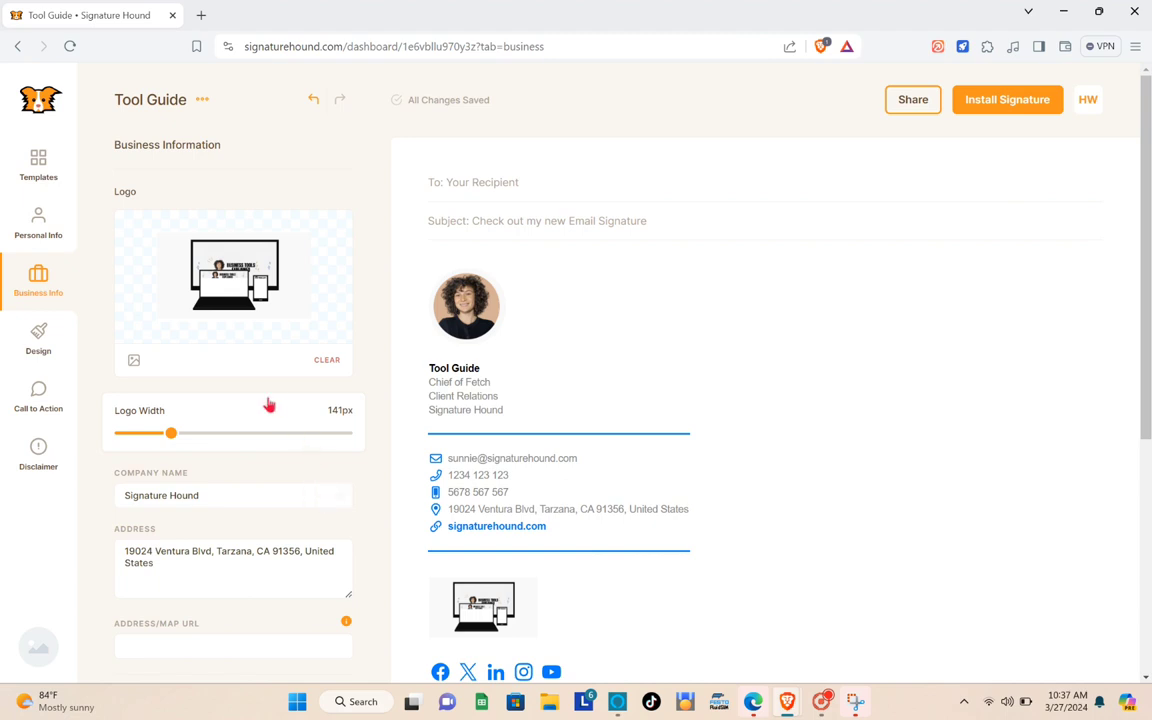
- Replace the placeholder company name in the business information with Tool Guide
{"action": "scroll", "coordinate": [188, 478], "scroll_direction": "down", "scroll_amount": 1}
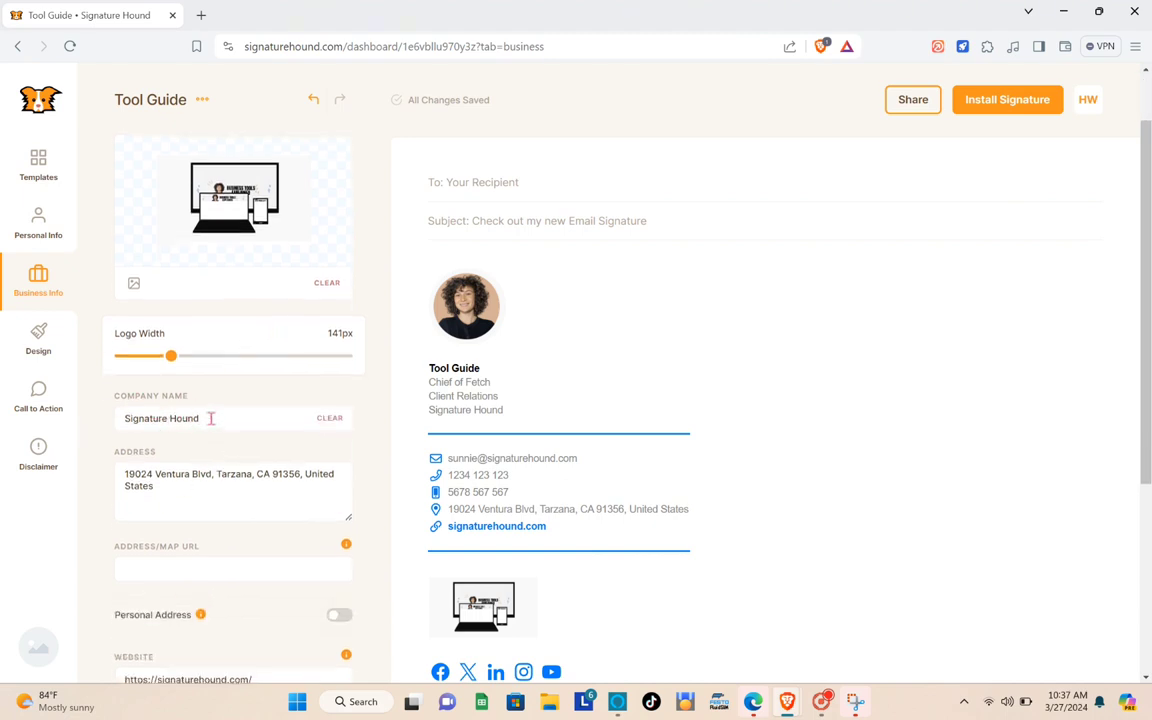
{"action": "left_click_drag", "start_coordinate": [200, 416], "coordinate": [45, 392]}
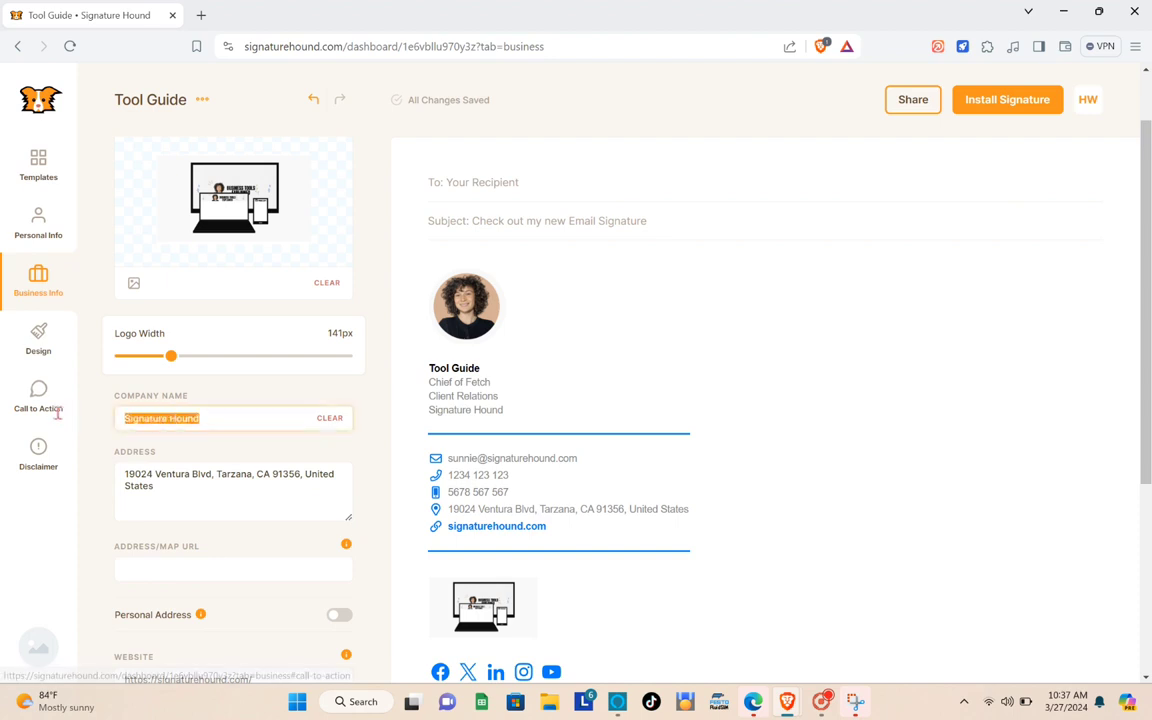
{"action": "type", "text": "T"}
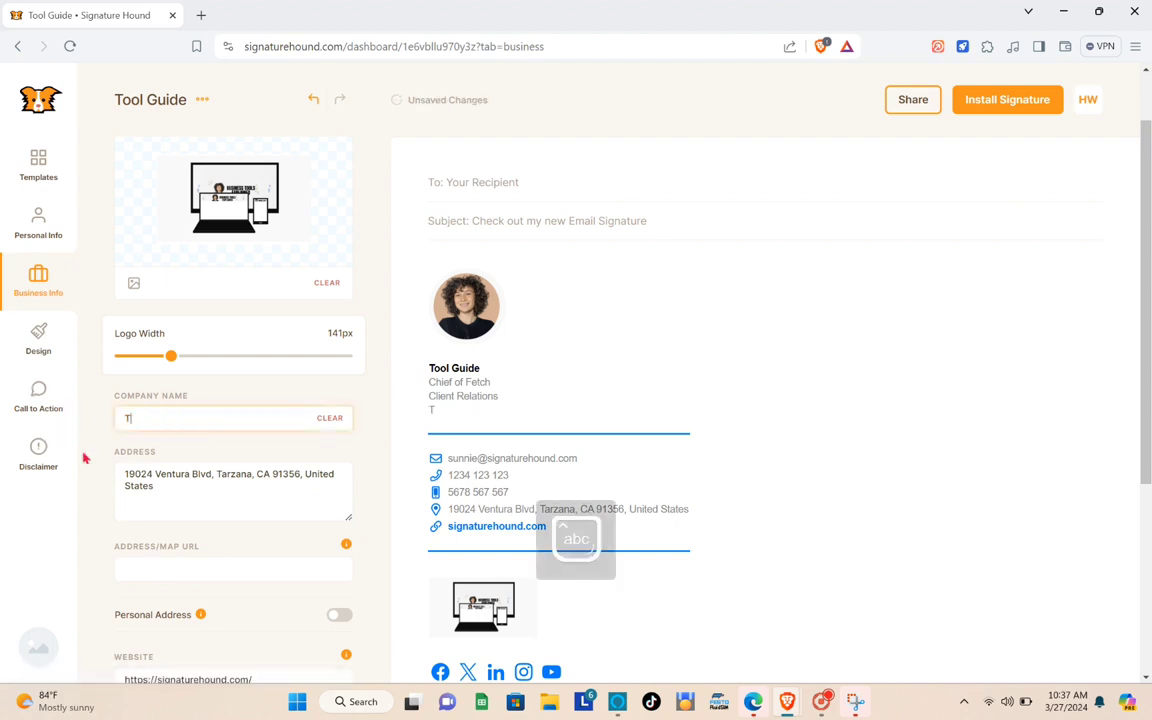
{"action": "type", "text": "ool Gi"}
- Examine the address, map URL and website fields in the business information
{"action": "left_click", "coordinate": [141, 501]}
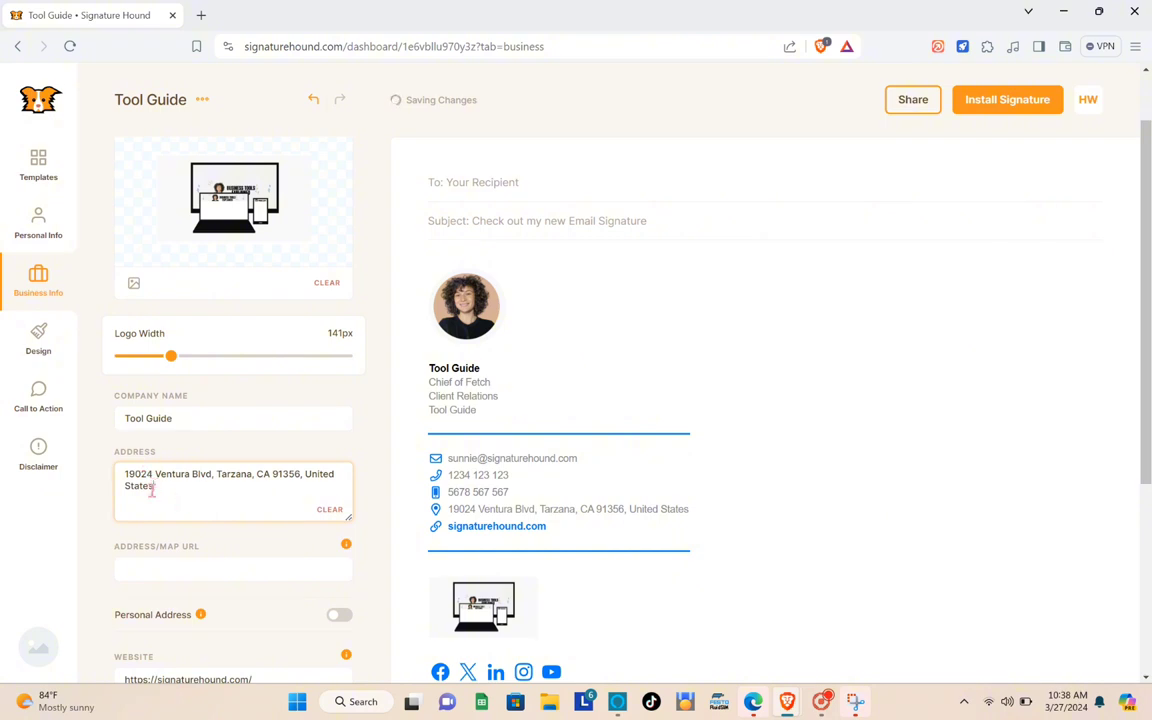
{"action": "left_click_drag", "start_coordinate": [152, 490], "coordinate": [115, 470]}
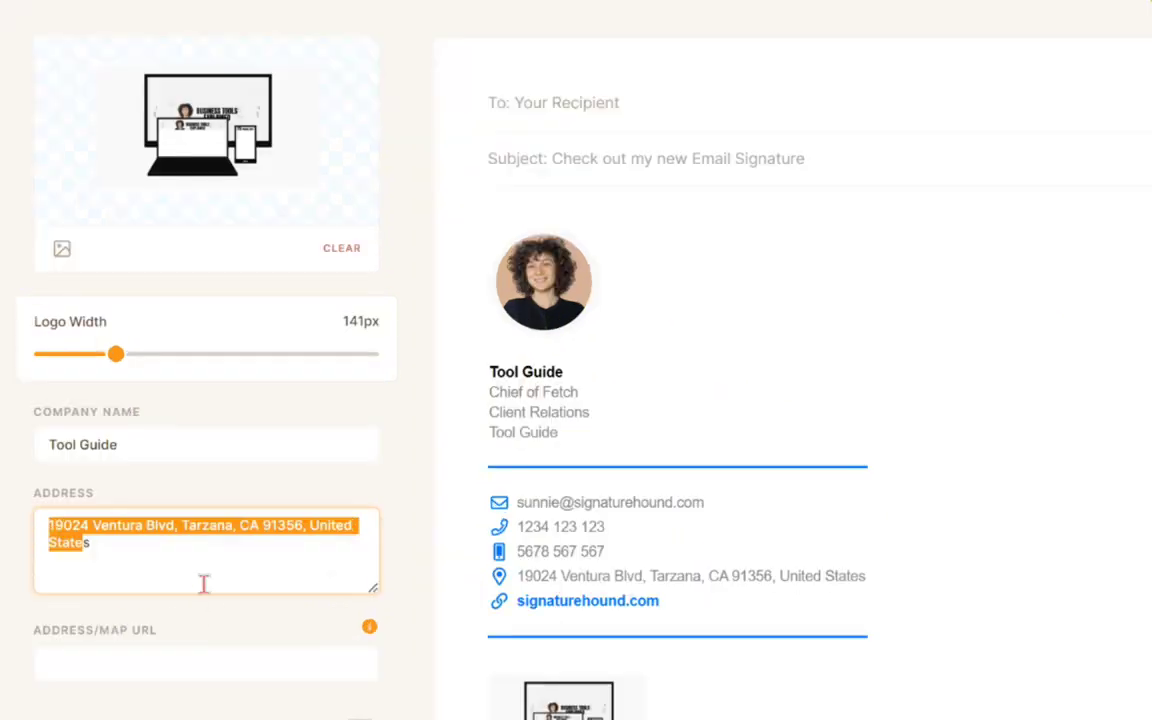
{"action": "left_click", "coordinate": [199, 575]}
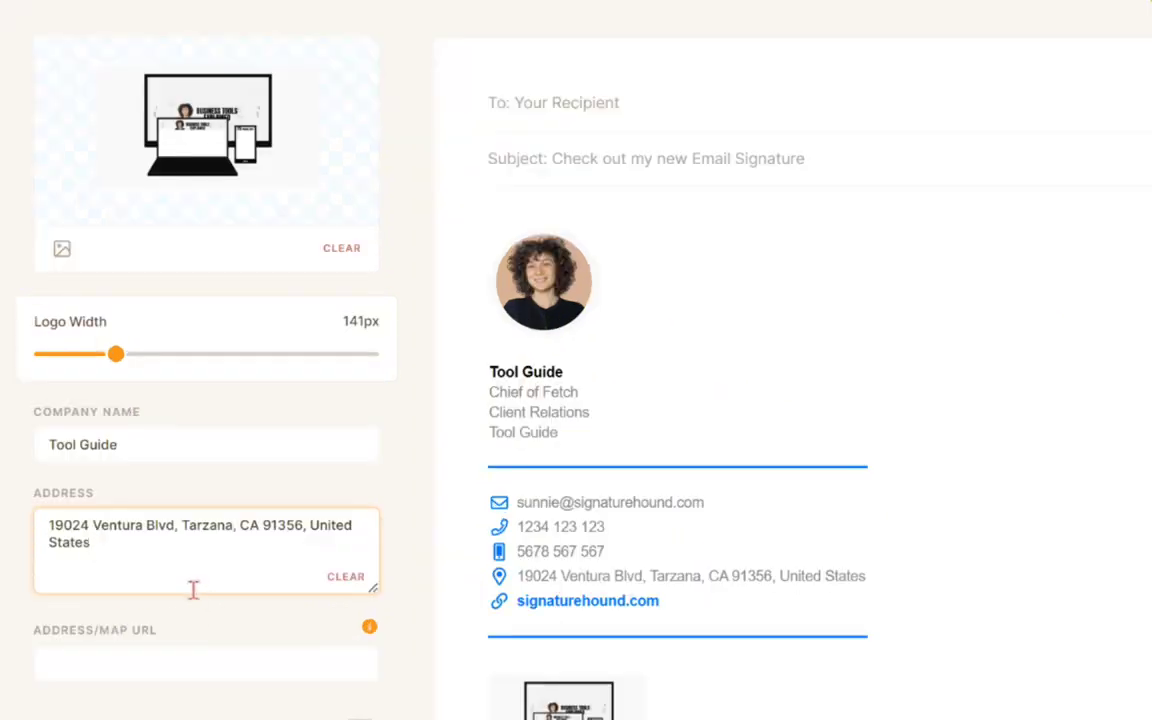
{"action": "scroll", "coordinate": [193, 589], "scroll_direction": "down", "scroll_amount": 3}
{"action": "scroll", "coordinate": [134, 497], "scroll_direction": "up", "scroll_amount": 1}
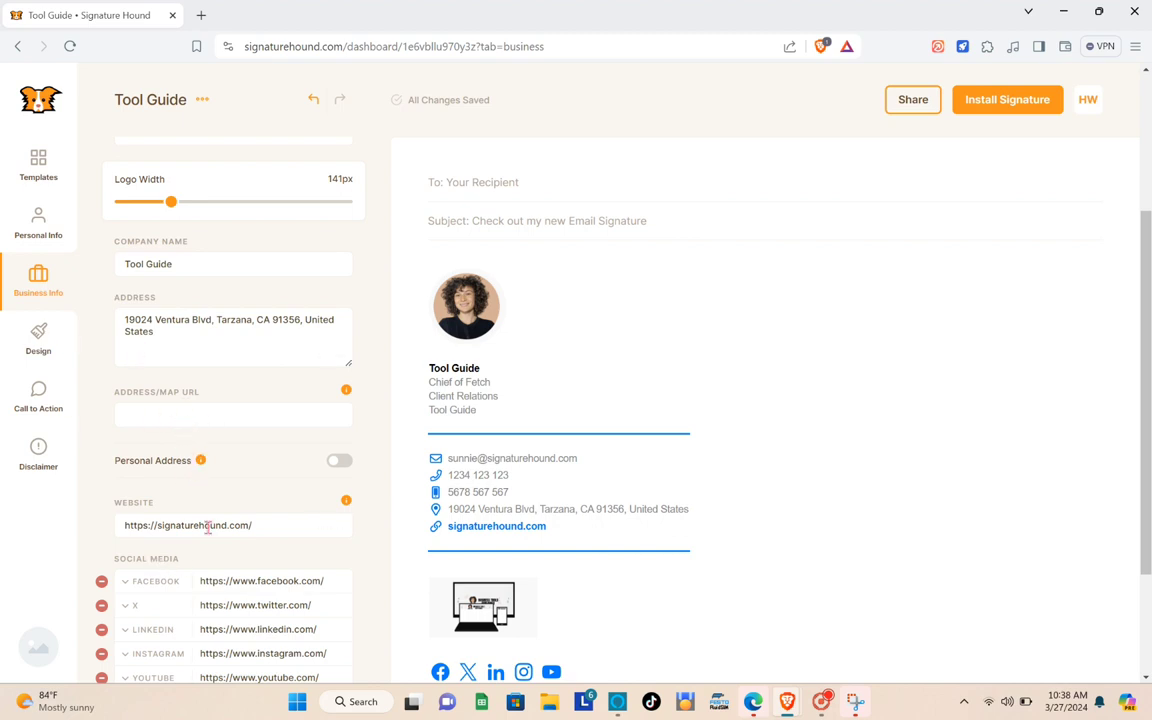
- Try the Personal Address option by switching it on and back off
{"action": "left_click", "coordinate": [342, 461]}
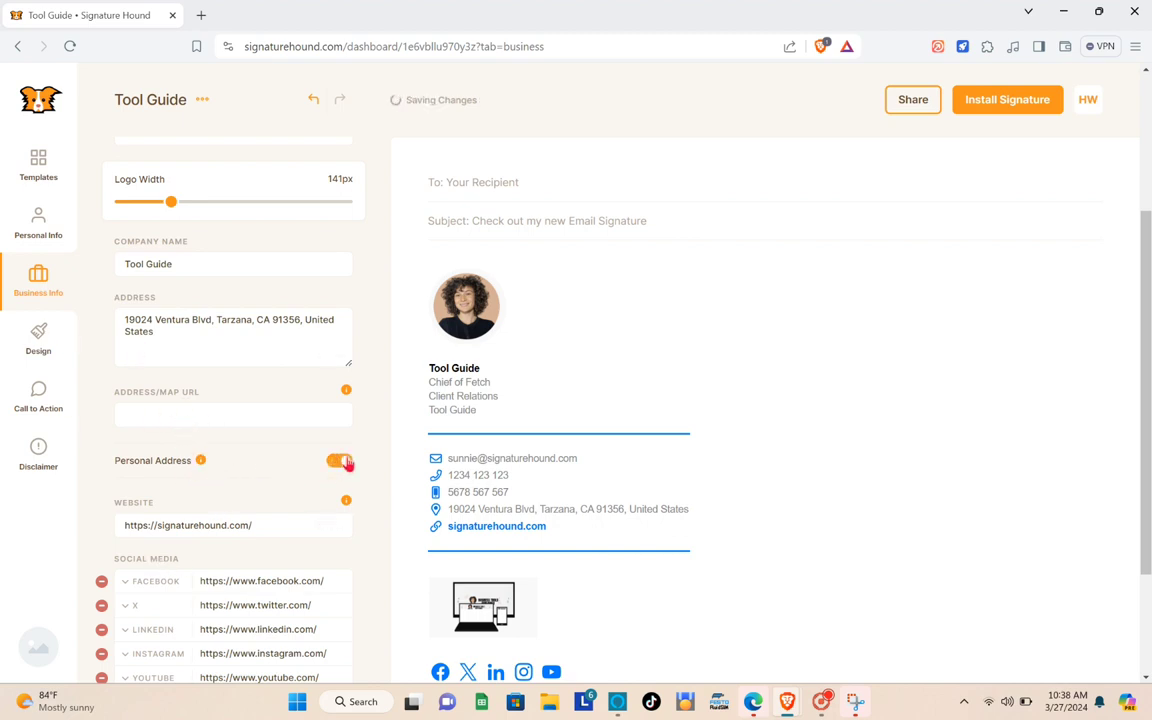
{"action": "left_click", "coordinate": [339, 463]}
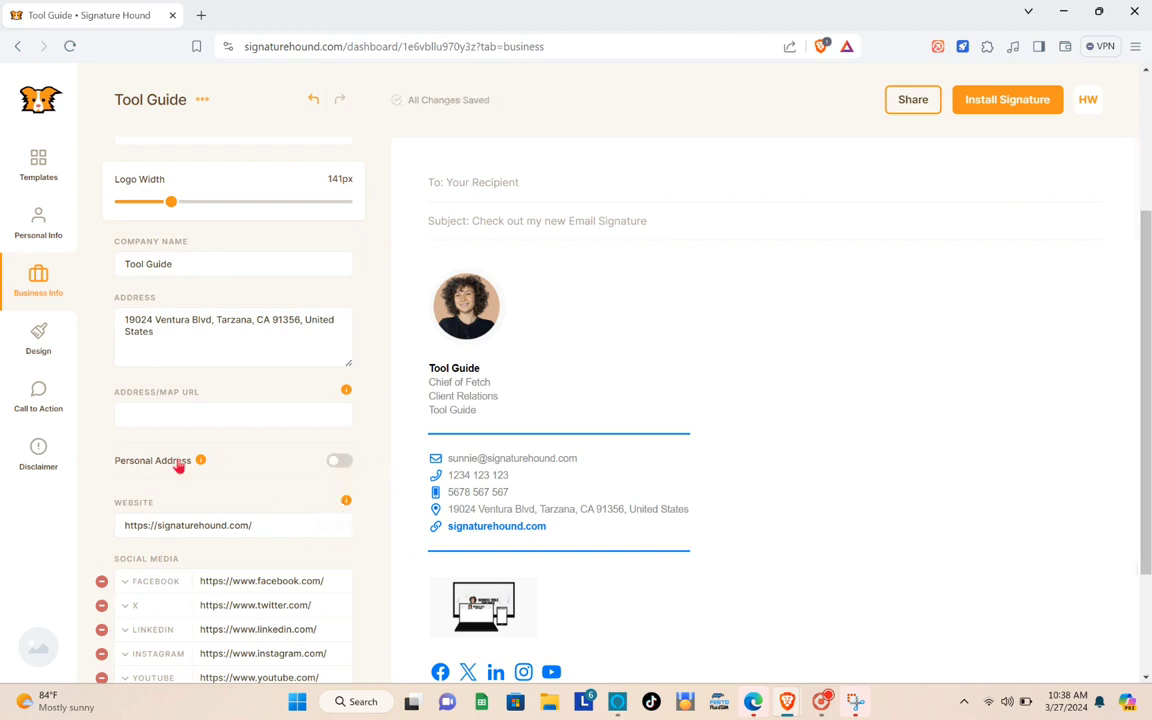
{"action": "scroll", "coordinate": [168, 465], "scroll_direction": "down", "scroll_amount": 1}
{"action": "scroll", "coordinate": [165, 478], "scroll_direction": "up", "scroll_amount": 1}
{"action": "scroll", "coordinate": [175, 488], "scroll_direction": "down", "scroll_amount": 1}
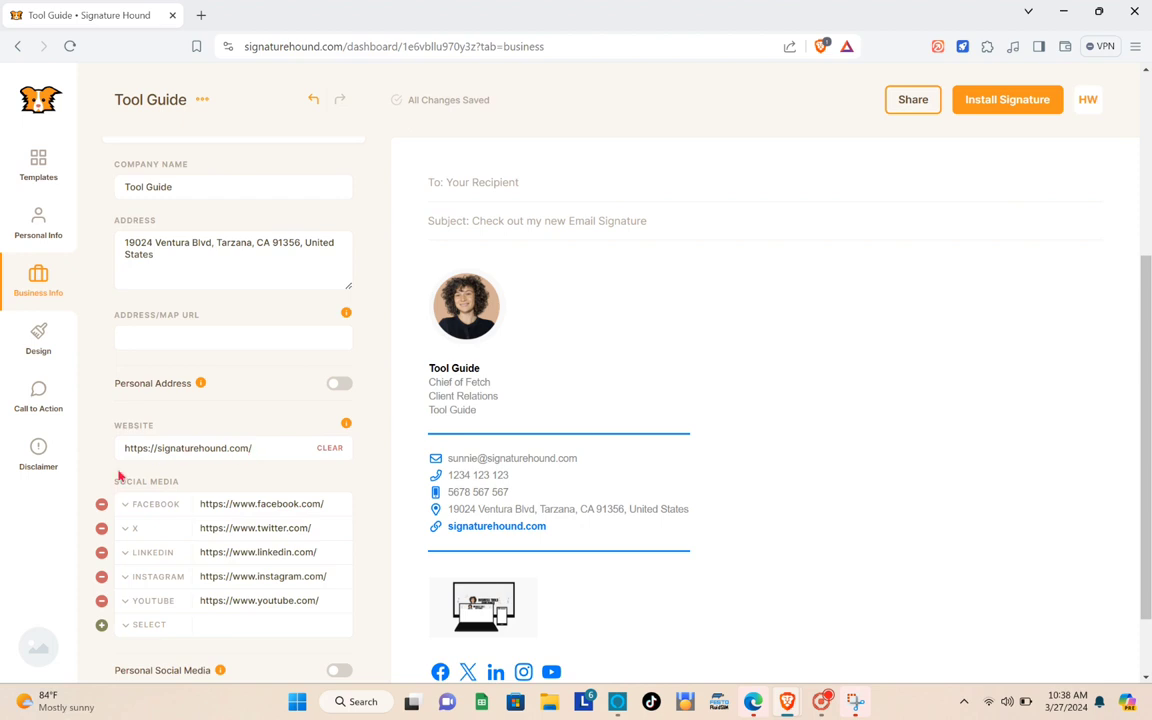
- Check the network choices offered for the Facebook, X, LinkedIn, Instagram and YouTube entries in the social media list
{"action": "scroll", "coordinate": [180, 367], "scroll_direction": "down", "scroll_amount": 1}
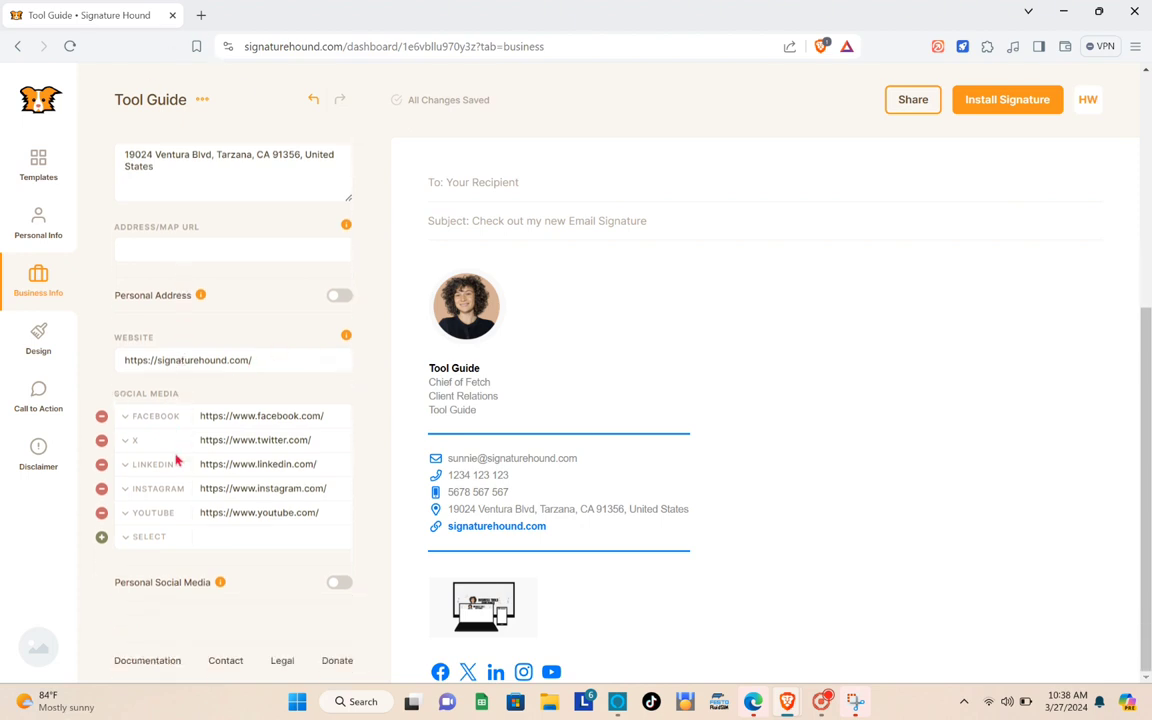
{"action": "left_click", "coordinate": [137, 424]}
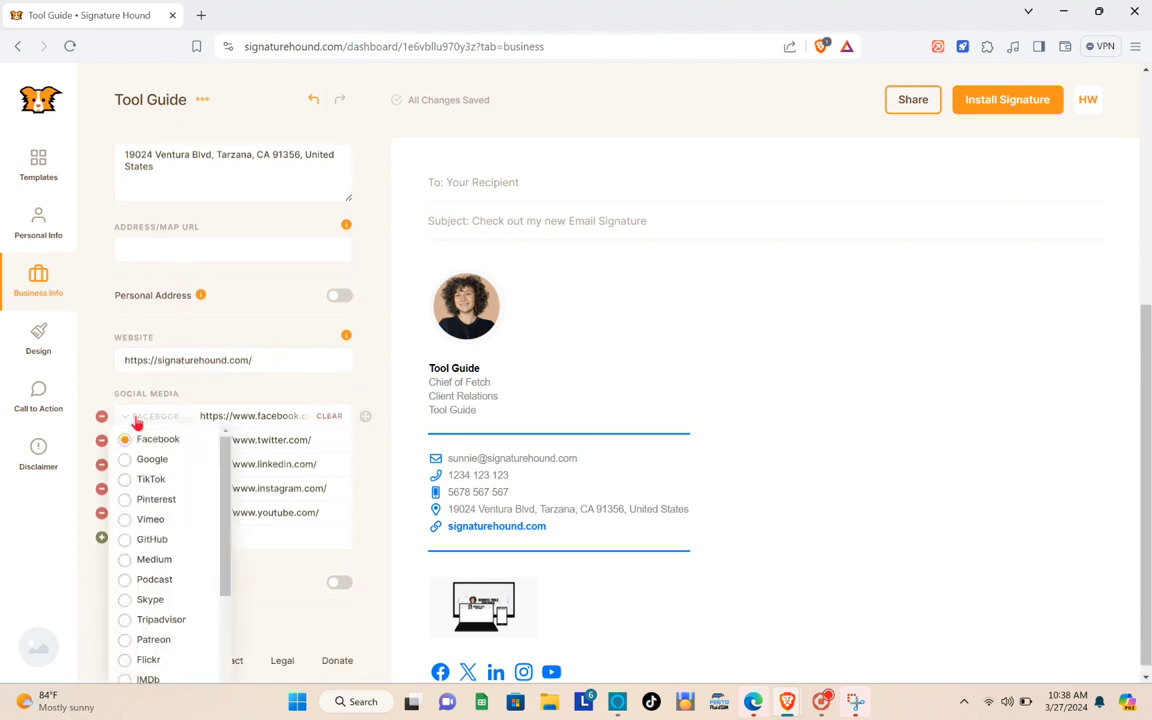
{"action": "left_click", "coordinate": [141, 423]}
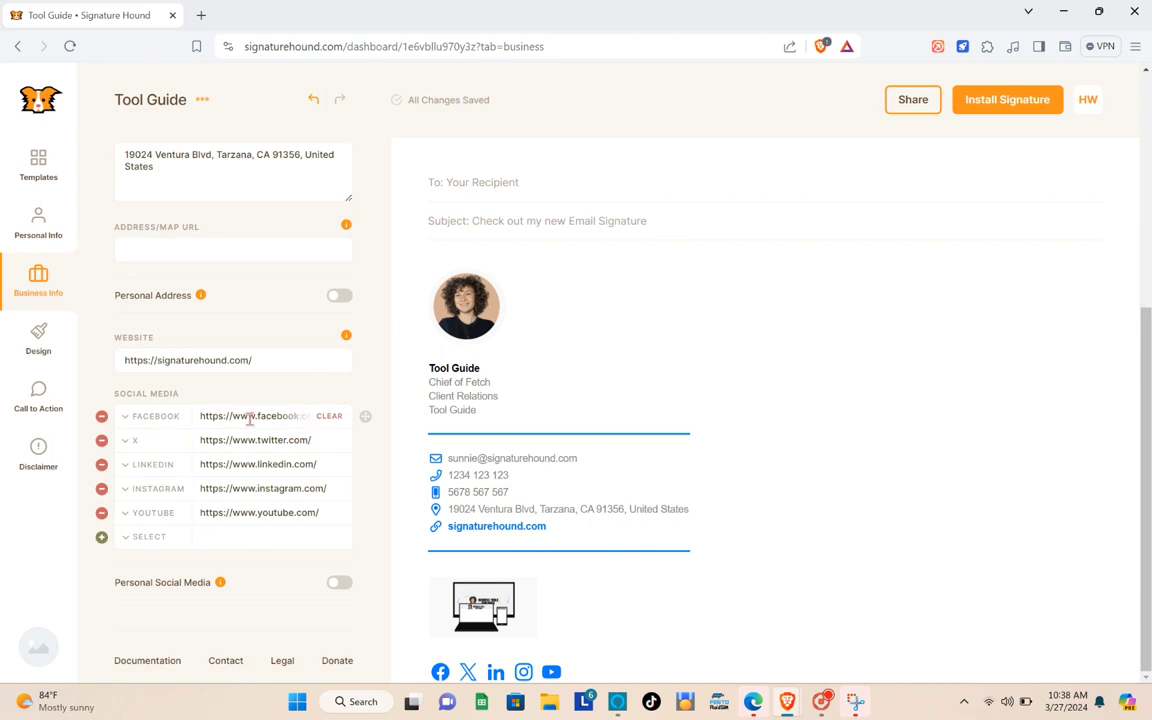
{"action": "left_click", "coordinate": [140, 442]}
{"action": "left_click", "coordinate": [142, 446]}
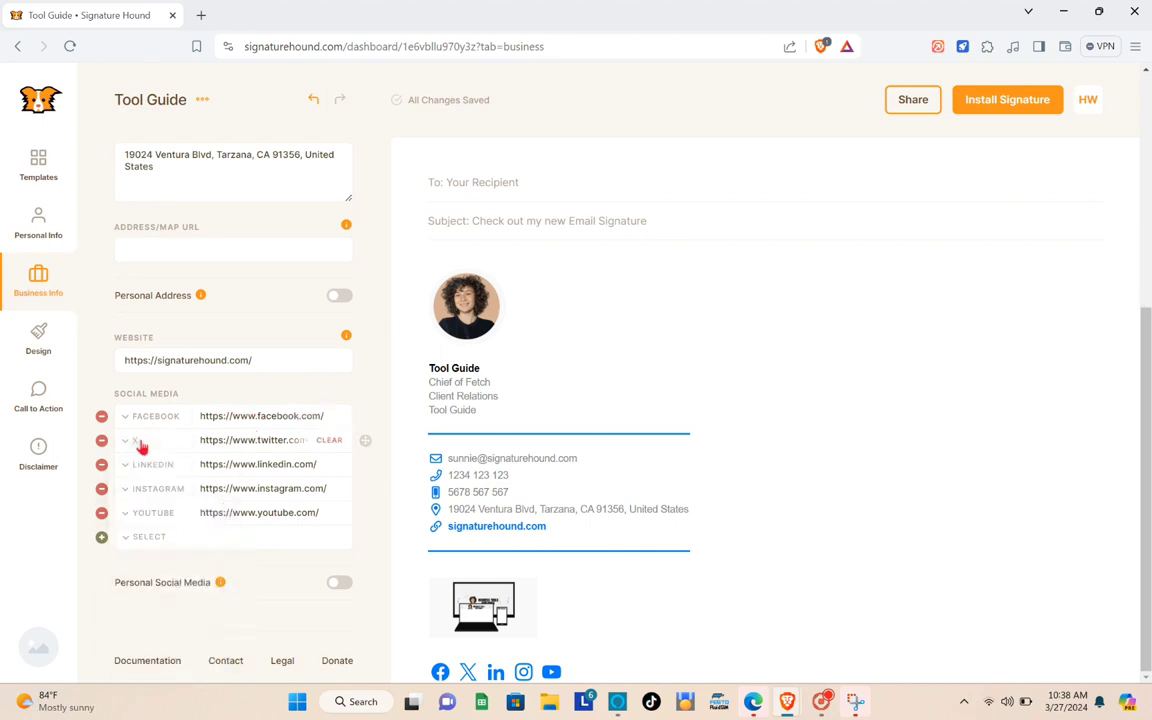
{"action": "left_click", "coordinate": [141, 470]}
{"action": "left_click", "coordinate": [141, 474]}
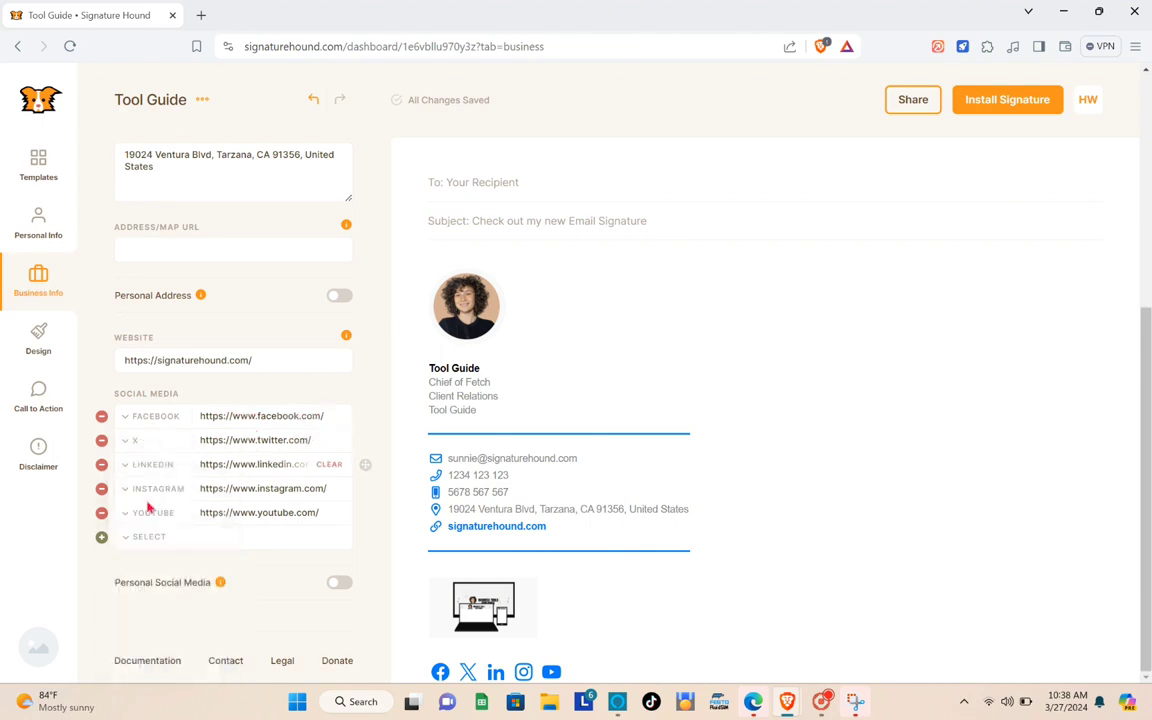
{"action": "left_click", "coordinate": [157, 487]}
{"action": "left_click", "coordinate": [158, 490]}
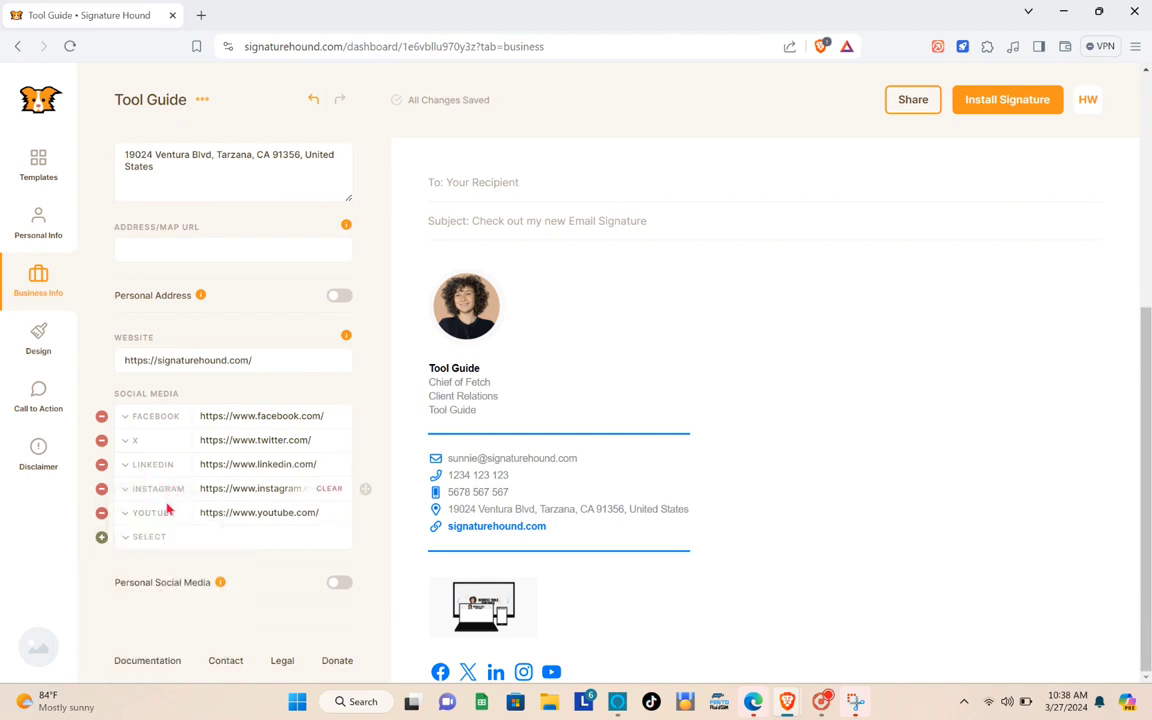
{"action": "left_click", "coordinate": [161, 515]}
{"action": "left_click", "coordinate": [159, 520]}
- Add a Flickr entry to the social media list
{"action": "left_click", "coordinate": [148, 545]}
{"action": "scroll", "coordinate": [152, 600], "scroll_direction": "down", "scroll_amount": 3}
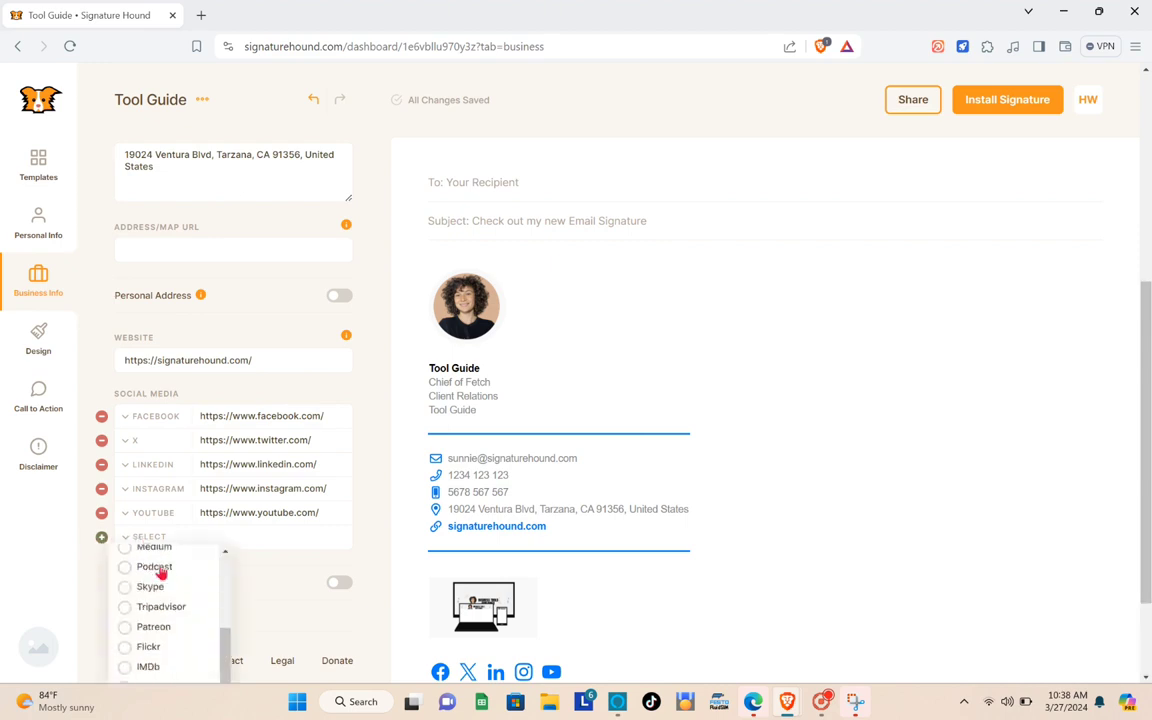
{"action": "left_click", "coordinate": [145, 641]}
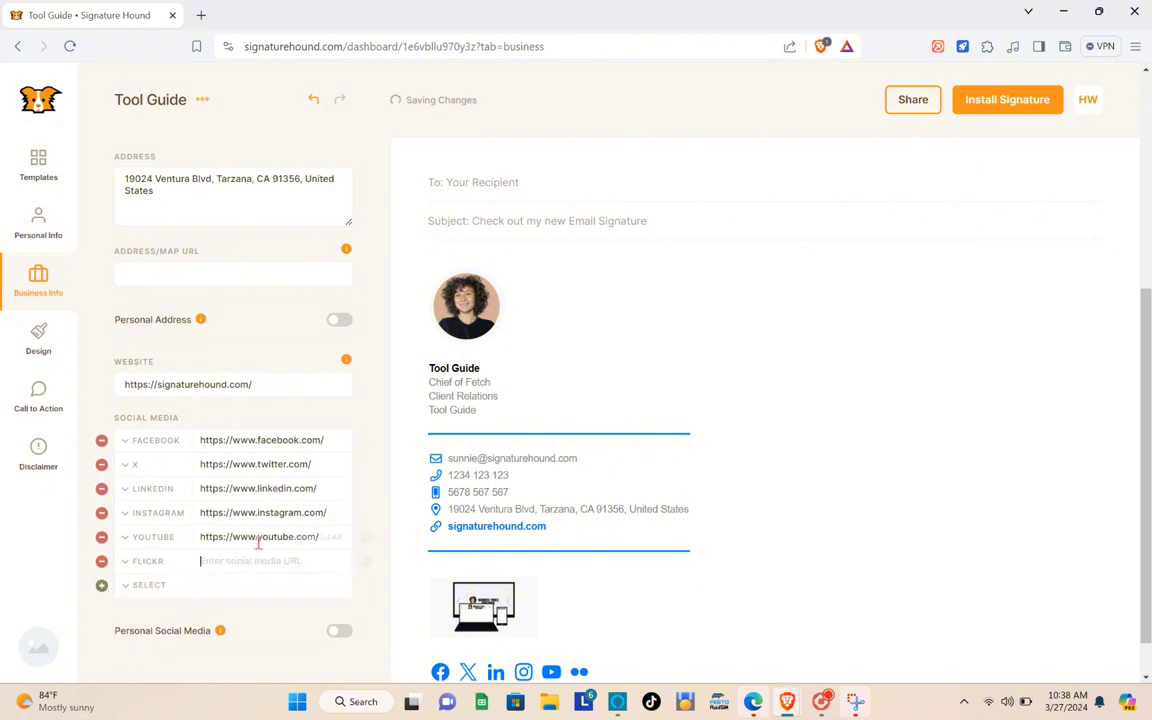
- Try the Personal Social Media option by switching it on and back off
{"action": "scroll", "coordinate": [262, 546], "scroll_direction": "down", "scroll_amount": 1}
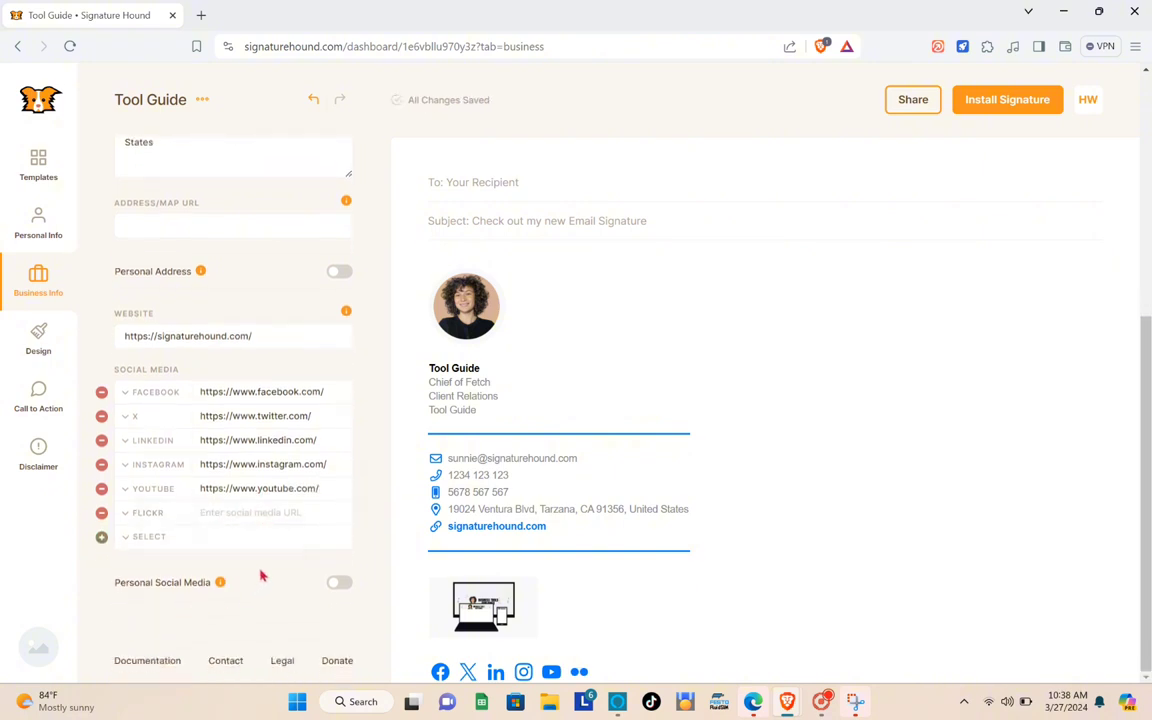
{"action": "left_click", "coordinate": [336, 588]}
{"action": "left_click", "coordinate": [344, 592]}
{"action": "scroll", "coordinate": [260, 500], "scroll_direction": "up", "scroll_amount": 4}
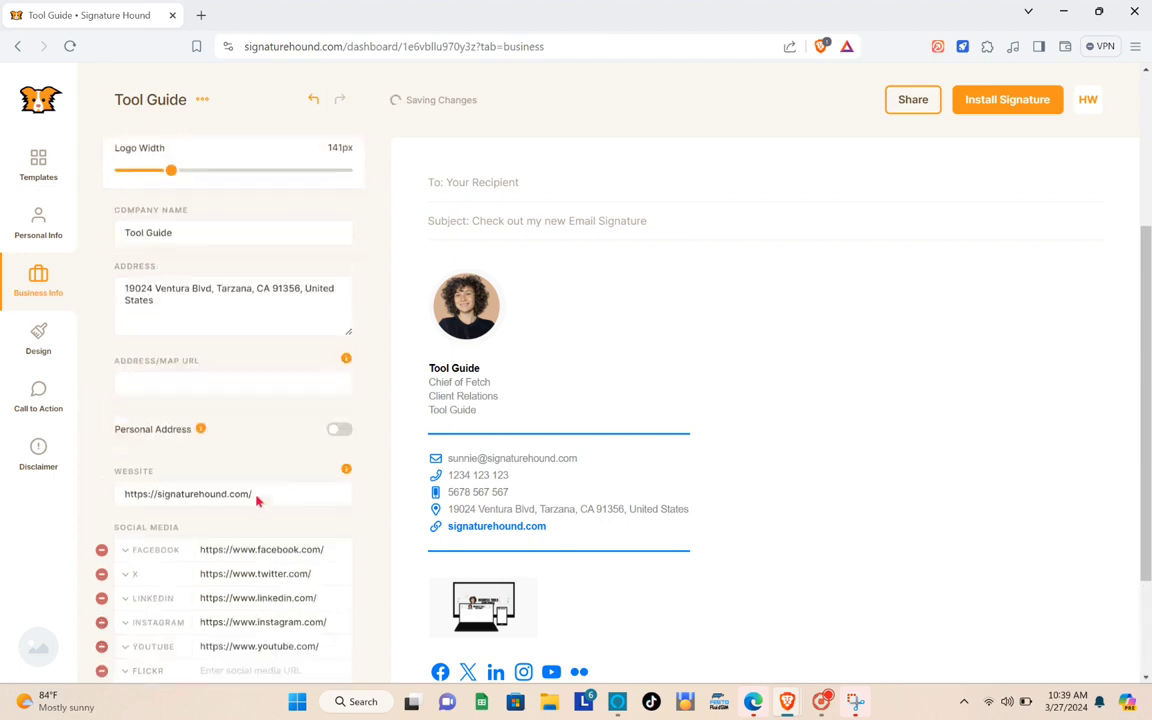
{"action": "scroll", "coordinate": [141, 321], "scroll_direction": "down", "scroll_amount": 1}
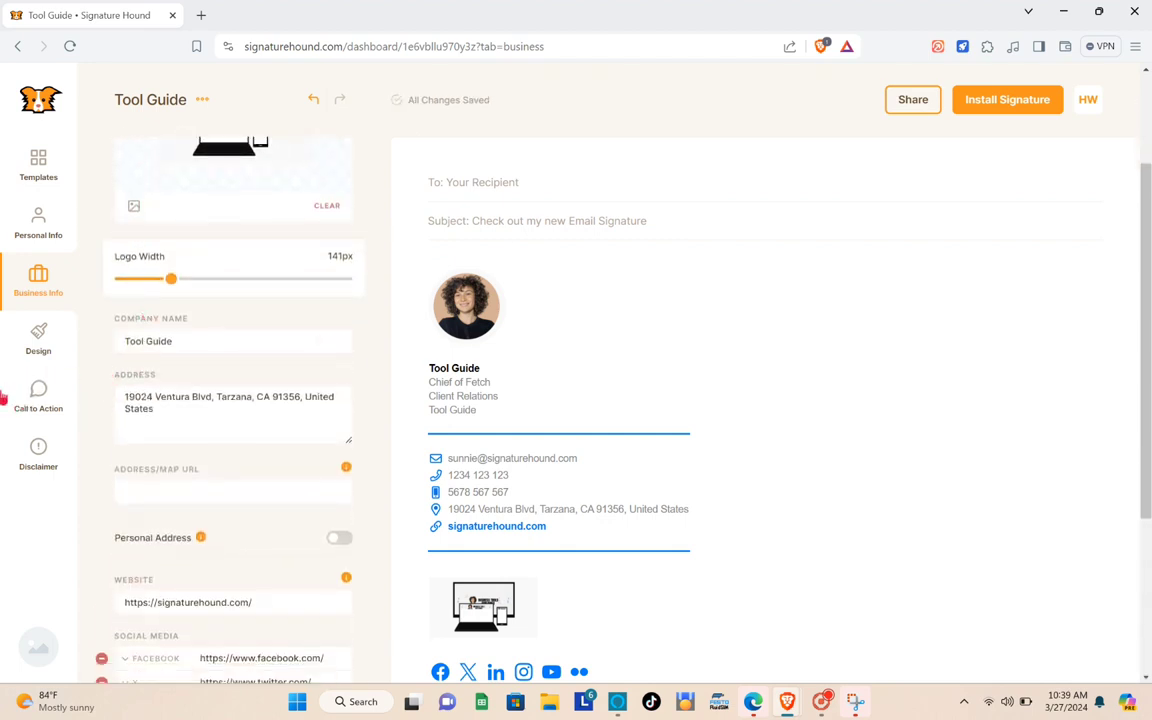
- Switch off the Created with Signature Hound credit in the signature's design settings
{"action": "left_click", "coordinate": [42, 343]}
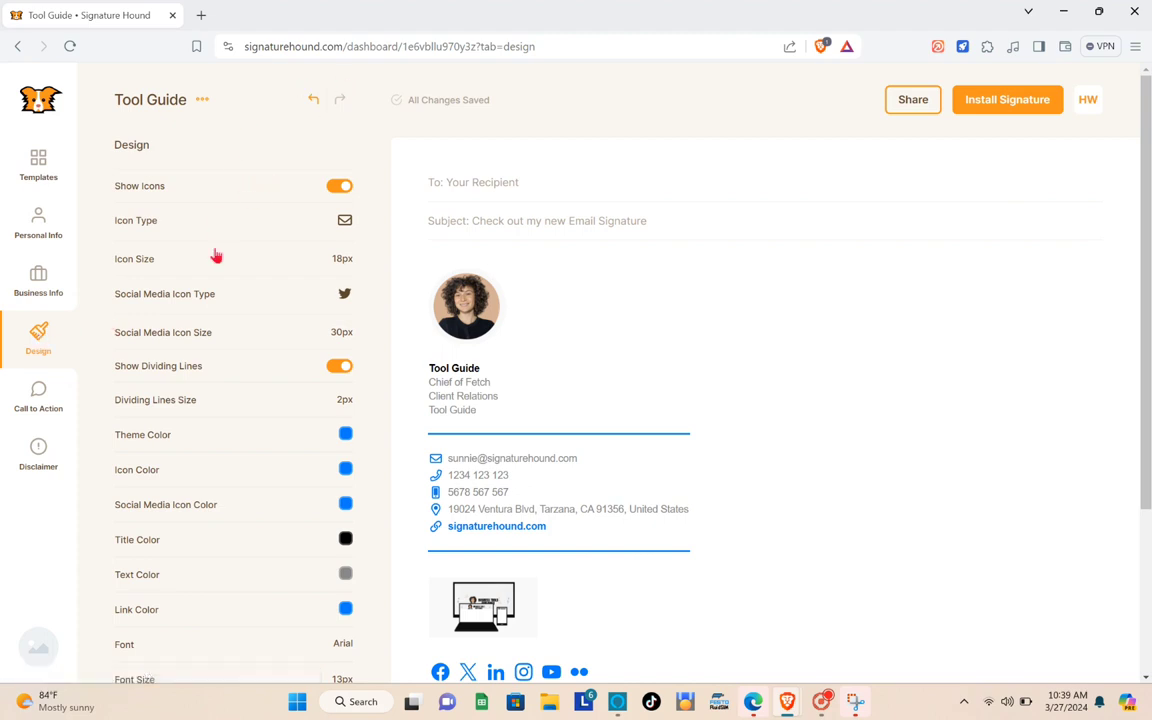
{"action": "scroll", "coordinate": [232, 325], "scroll_direction": "down", "scroll_amount": 1}
{"action": "scroll", "coordinate": [272, 355], "scroll_direction": "down", "scroll_amount": 2}
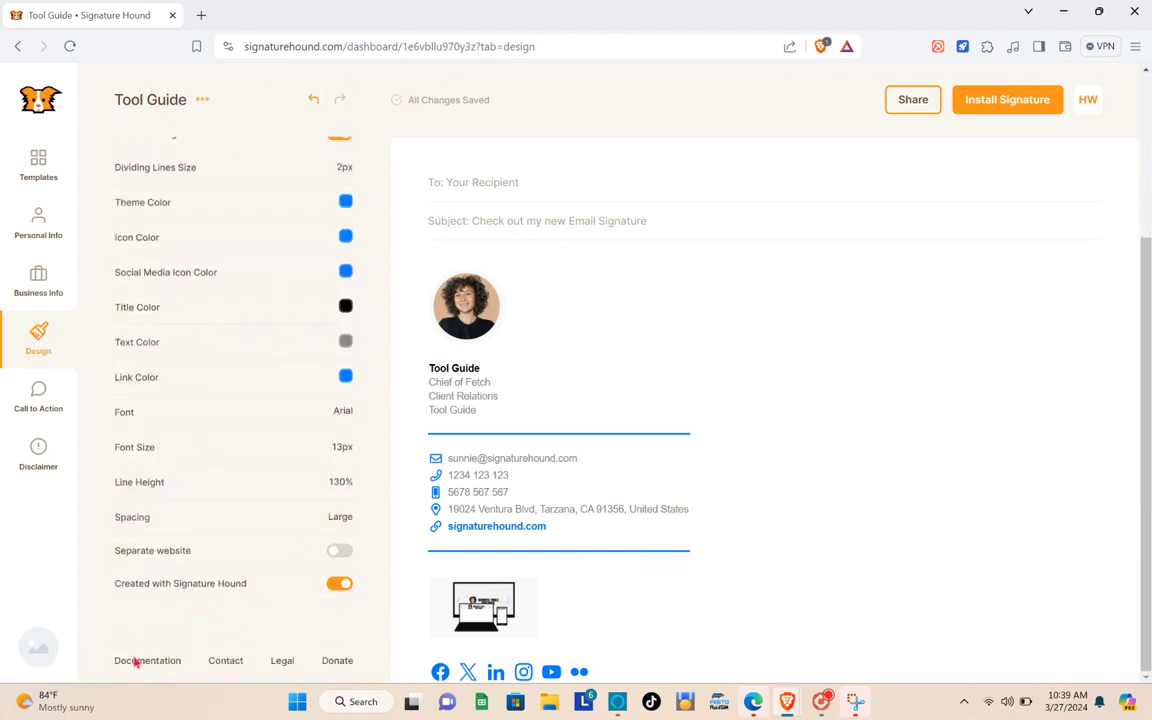
{"action": "scroll", "coordinate": [463, 470], "scroll_direction": "down", "scroll_amount": 2}
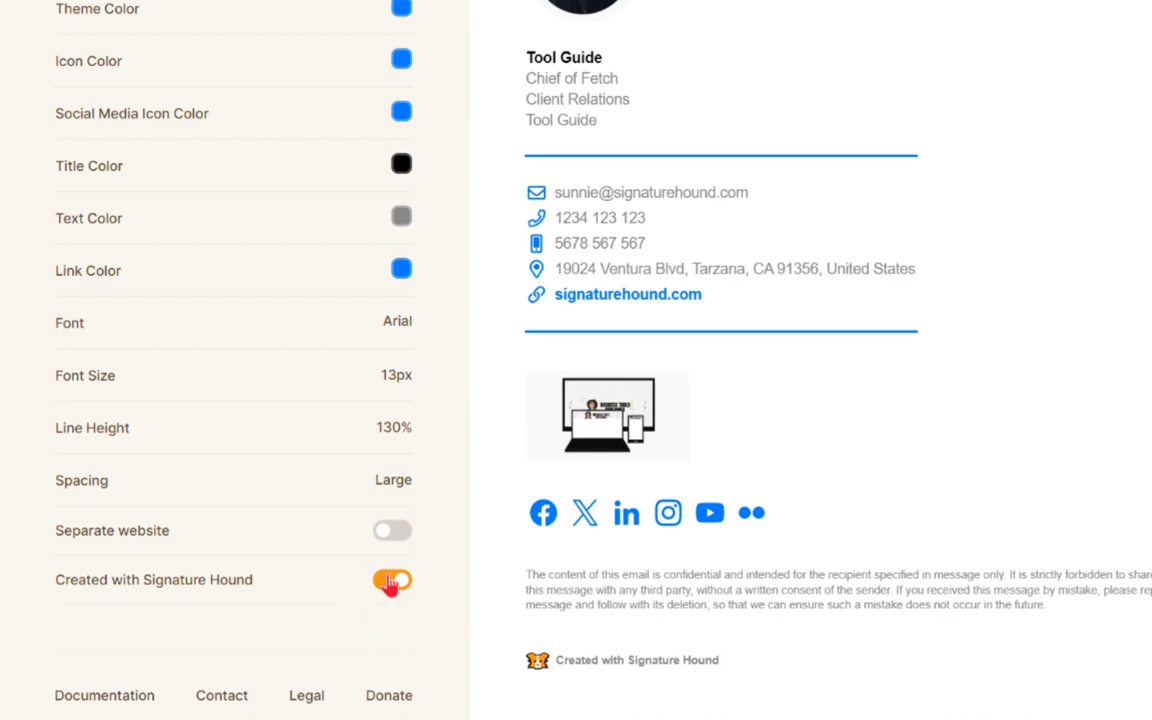
{"action": "left_click", "coordinate": [404, 588]}
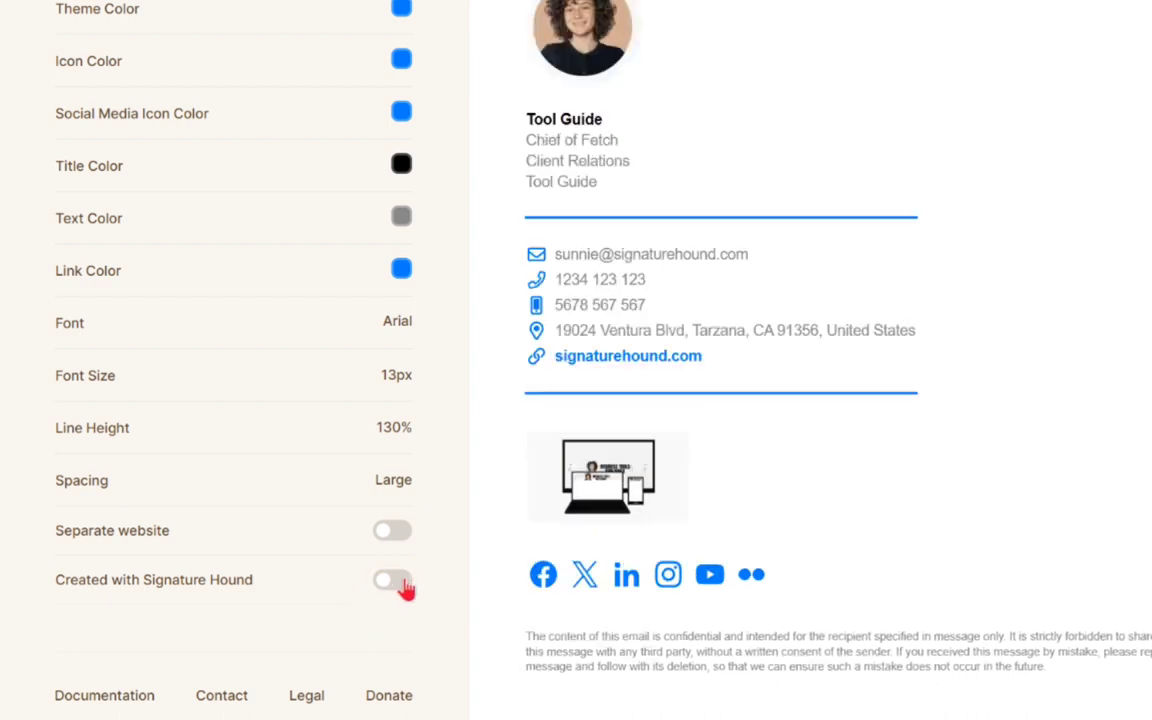
{"action": "left_click", "coordinate": [398, 586]}
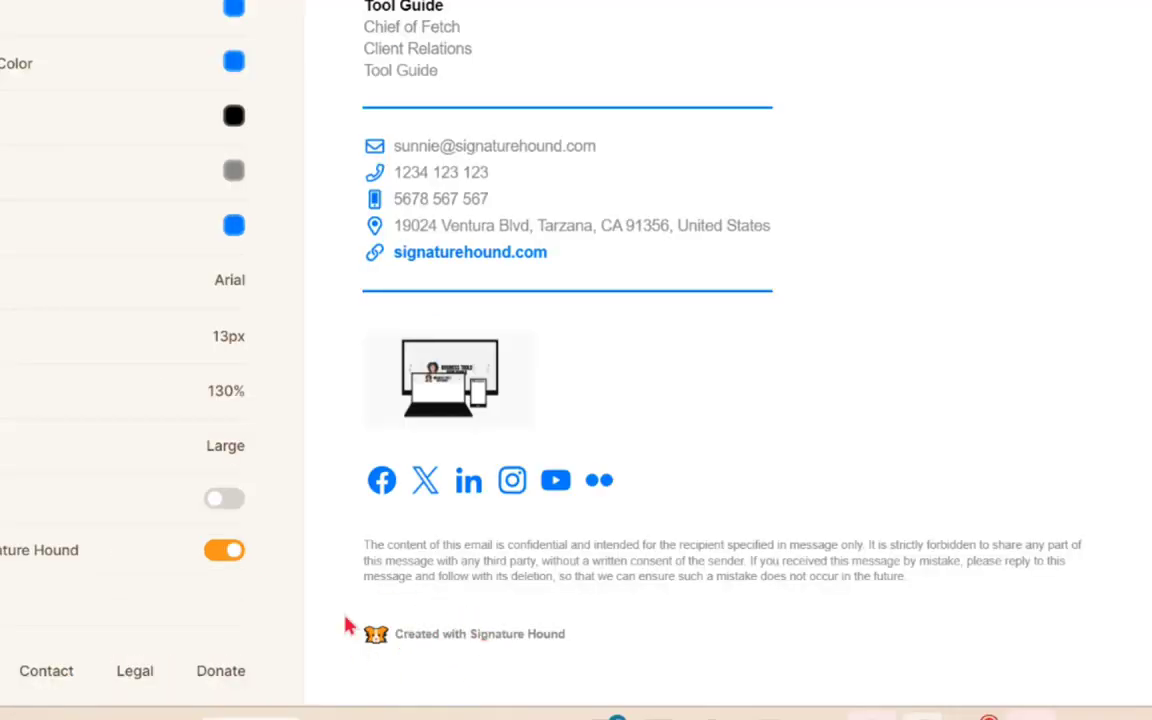
{"action": "left_click", "coordinate": [228, 552]}
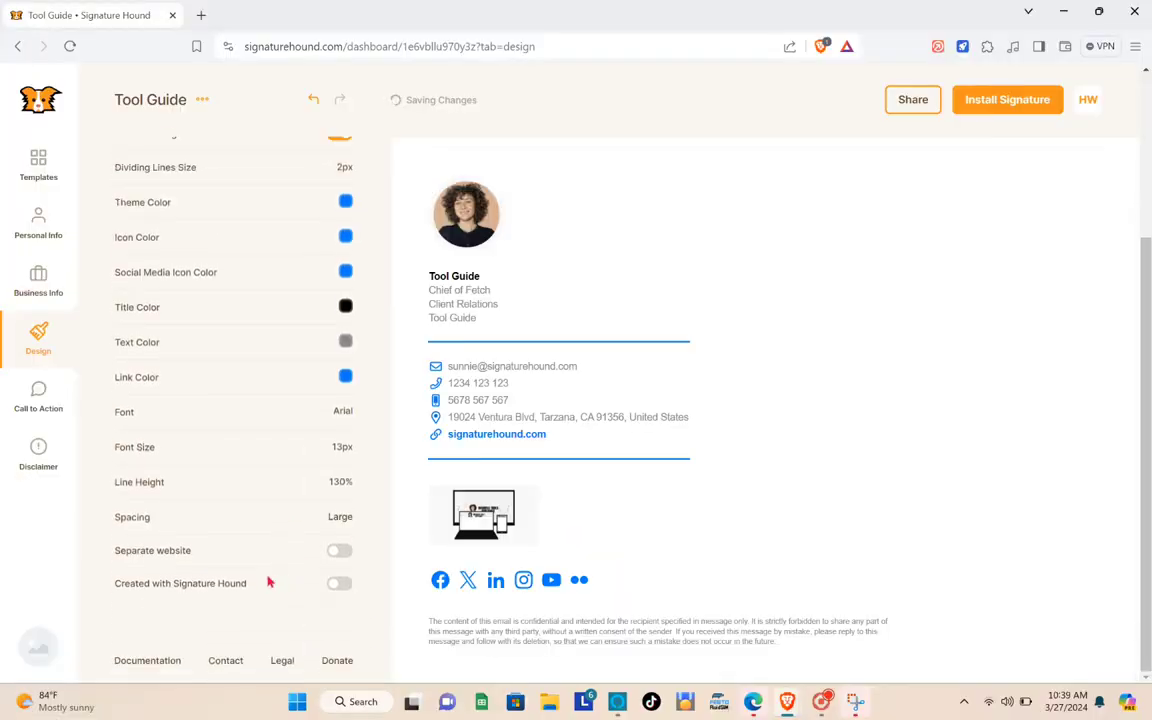
- Review the signature's design settings and the Call to Action image upload section
{"action": "scroll", "coordinate": [422, 476], "scroll_direction": "up", "scroll_amount": 1}
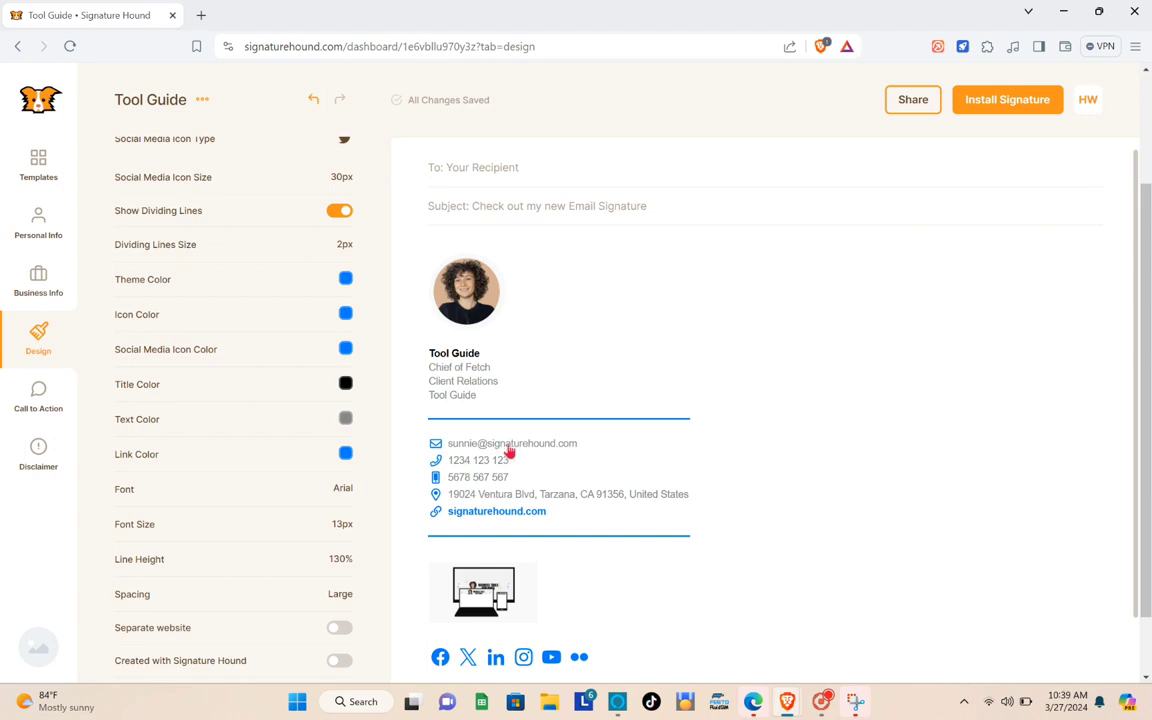
{"action": "scroll", "coordinate": [491, 473], "scroll_direction": "down", "scroll_amount": 1}
{"action": "scroll", "coordinate": [345, 433], "scroll_direction": "up", "scroll_amount": 3}
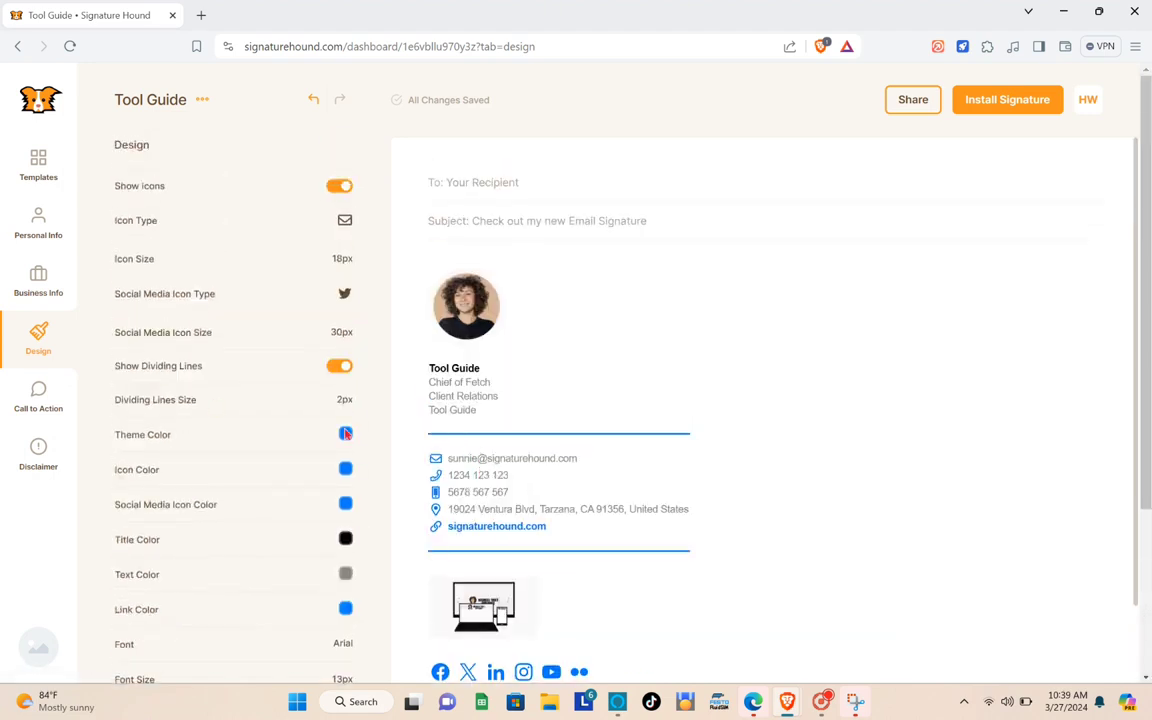
{"action": "scroll", "coordinate": [136, 409], "scroll_direction": "down", "scroll_amount": 3}
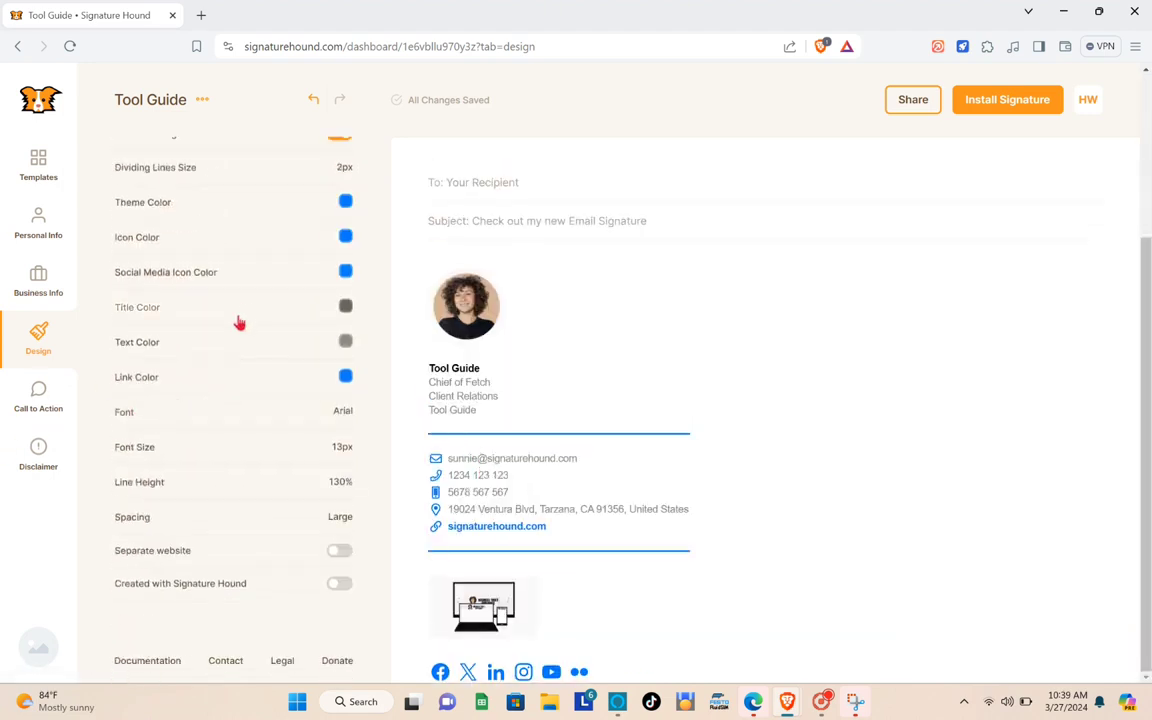
{"action": "scroll", "coordinate": [239, 322], "scroll_direction": "up", "scroll_amount": 3}
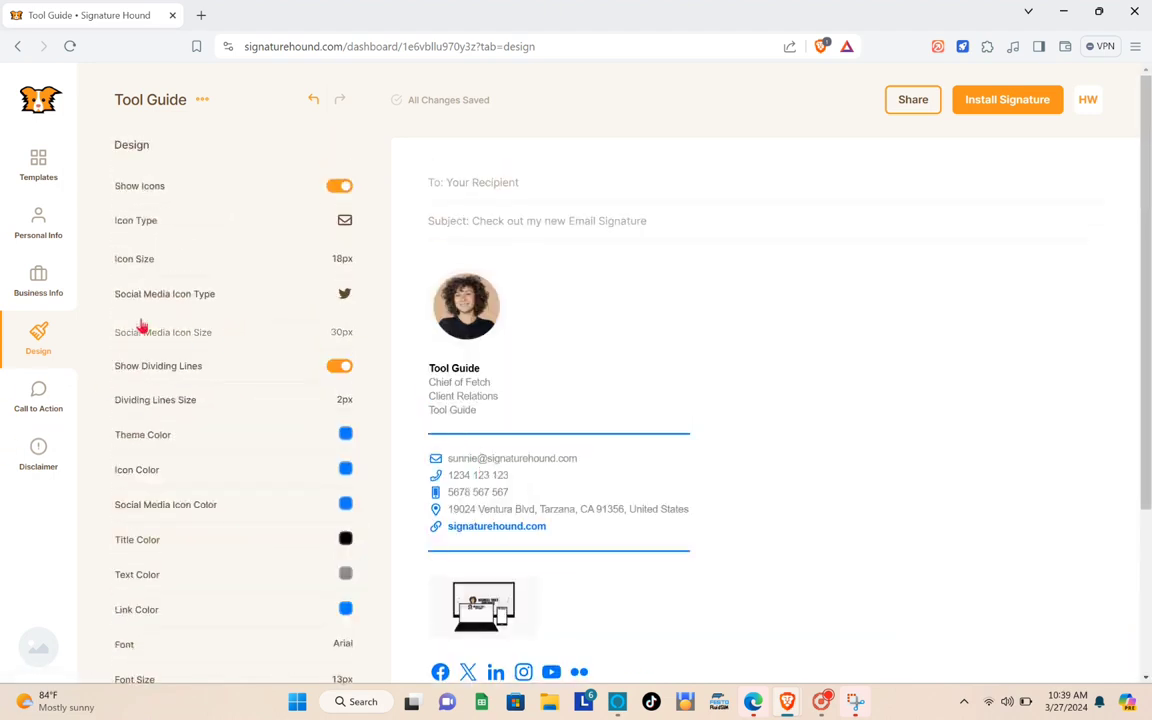
{"action": "left_click", "coordinate": [38, 395]}
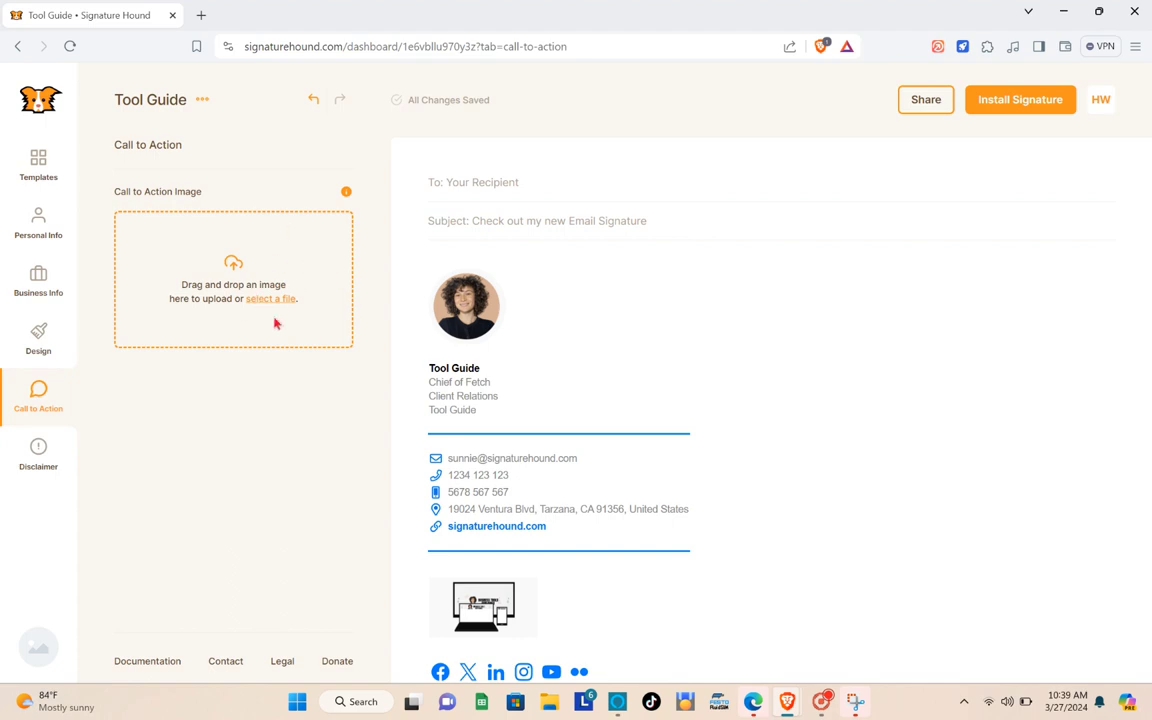
- Review the disclaimer text and examine the whole signature in the email preview
{"action": "left_click", "coordinate": [40, 452]}
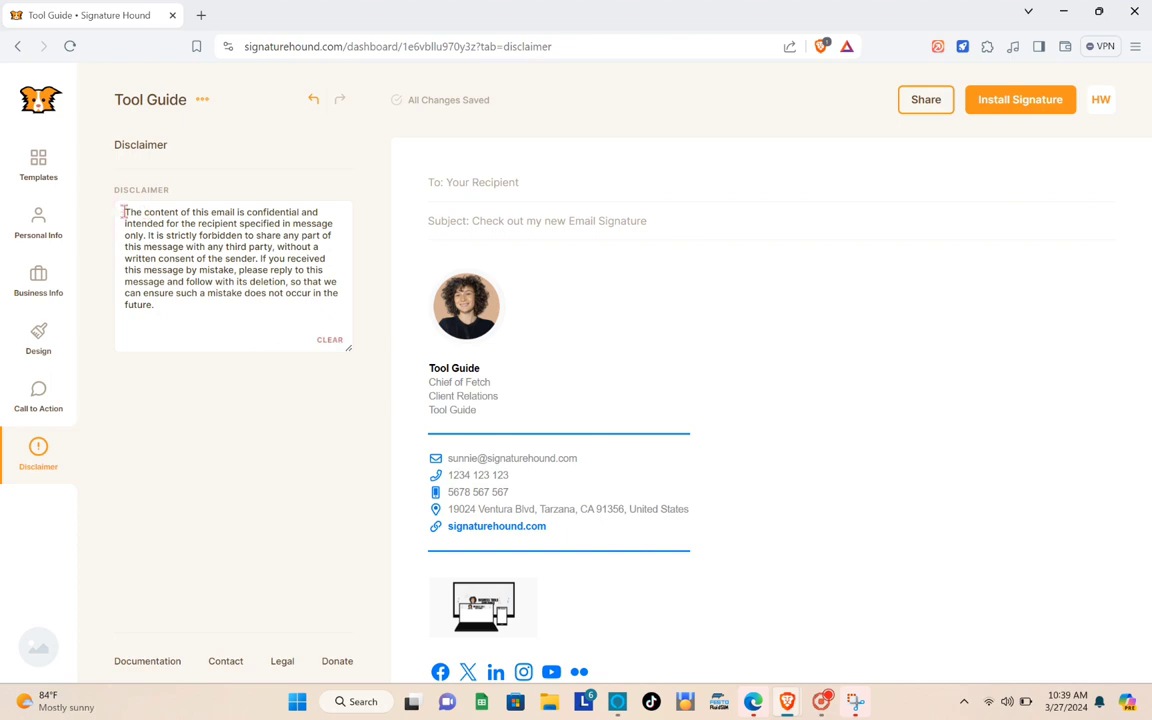
{"action": "left_click_drag", "start_coordinate": [124, 212], "coordinate": [199, 321]}
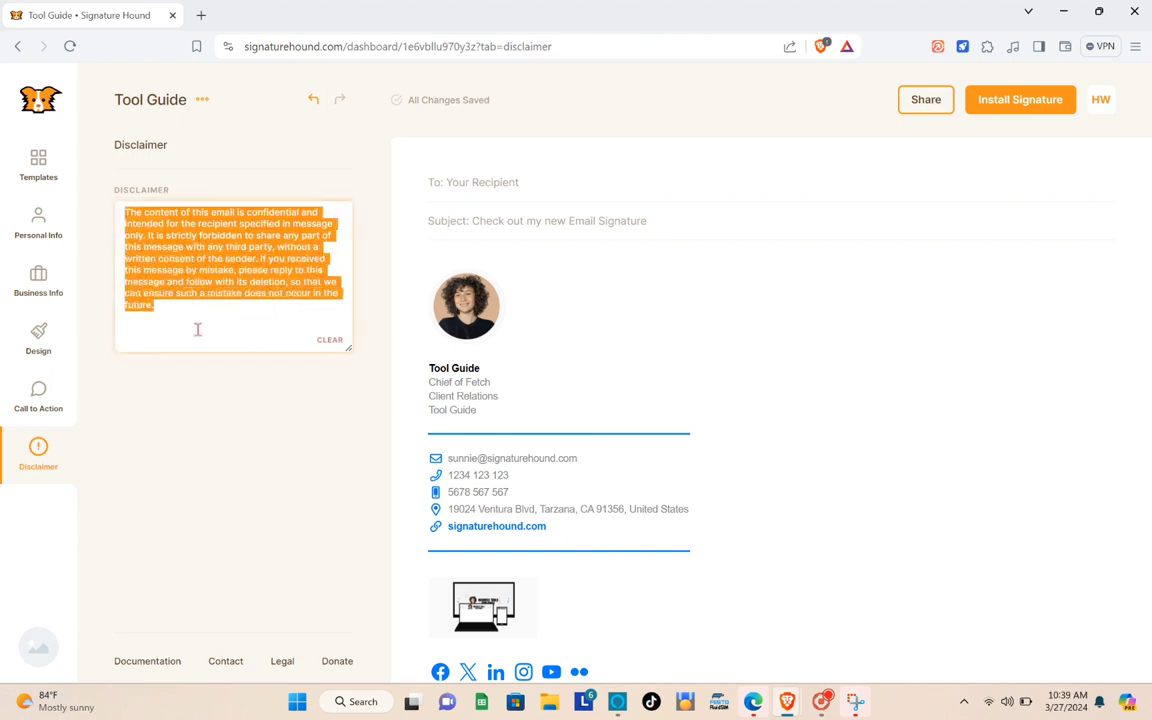
{"action": "left_click", "coordinate": [161, 246]}
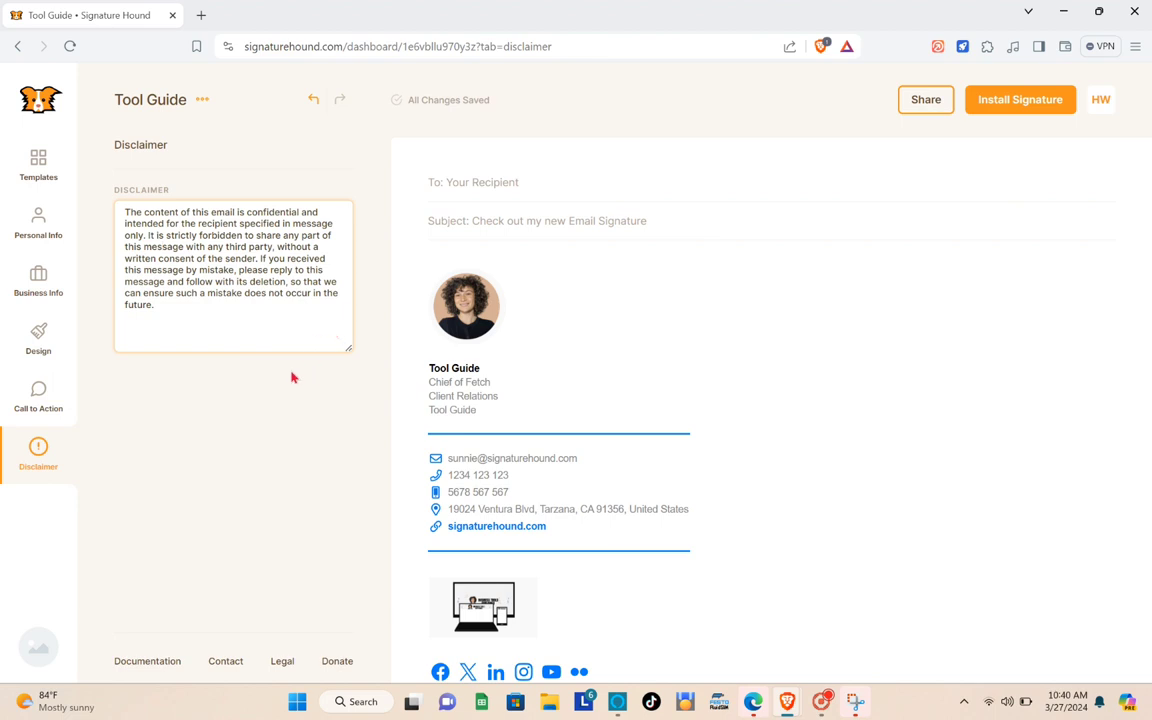
{"action": "left_click", "coordinate": [533, 221]}
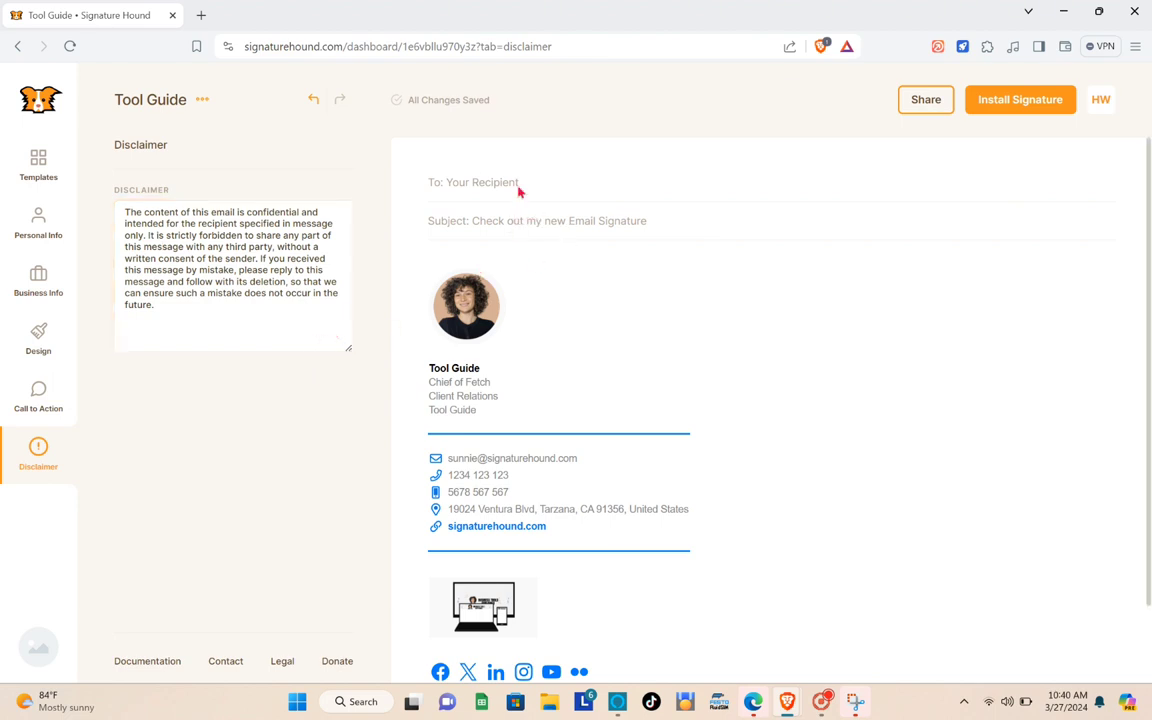
{"action": "scroll", "coordinate": [751, 237], "scroll_direction": "down", "scroll_amount": 2}
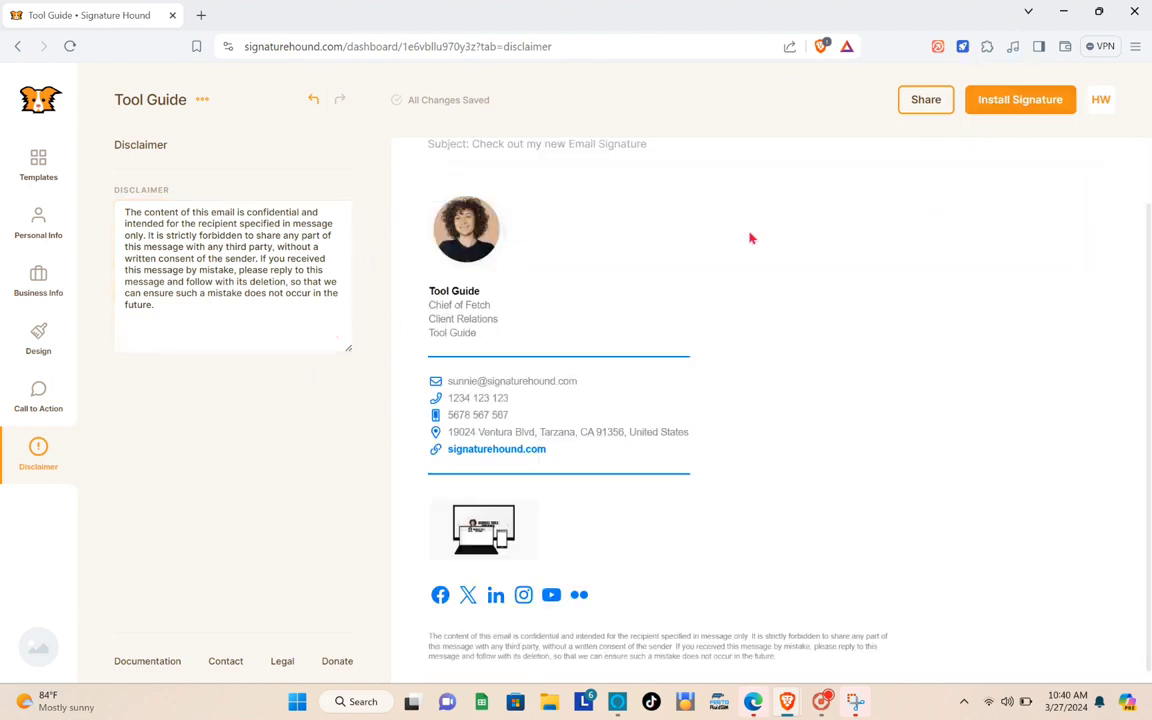
{"action": "scroll", "coordinate": [558, 411], "scroll_direction": "up", "scroll_amount": 2}
{"action": "scroll", "coordinate": [700, 380], "scroll_direction": "down", "scroll_amount": 2}
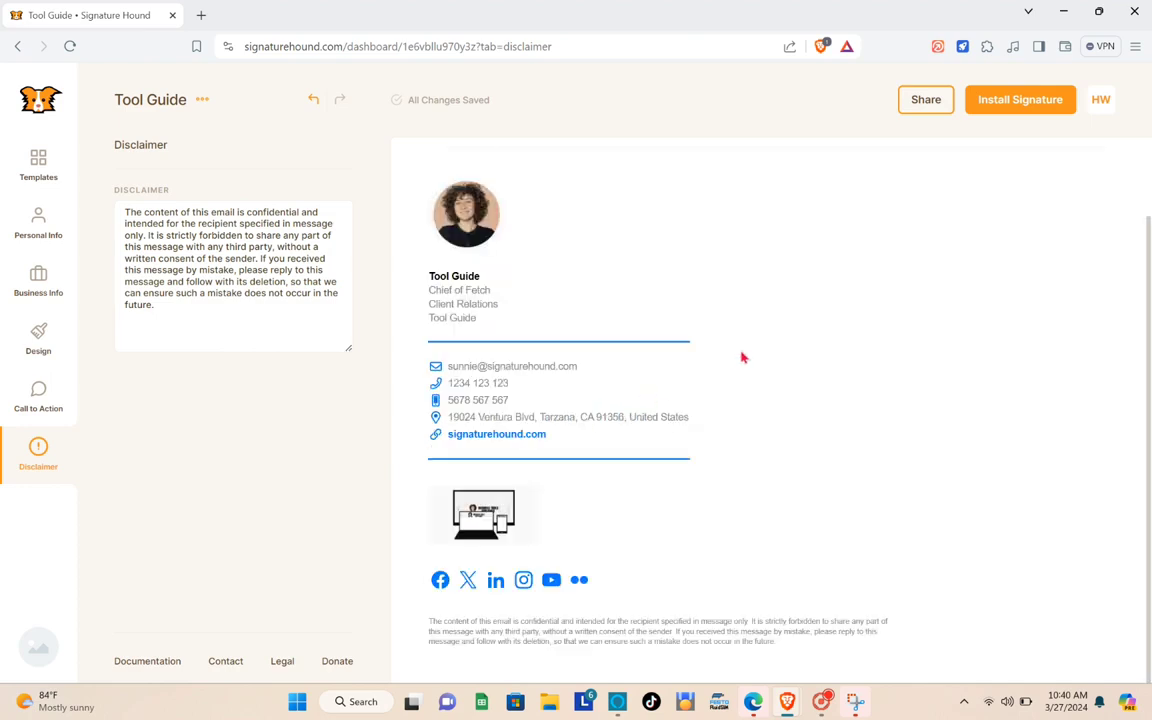
{"action": "scroll", "coordinate": [742, 357], "scroll_direction": "up", "scroll_amount": 2}
{"action": "scroll", "coordinate": [850, 220], "scroll_direction": "down", "scroll_amount": 2}
{"action": "scroll", "coordinate": [631, 477], "scroll_direction": "up", "scroll_amount": 2}
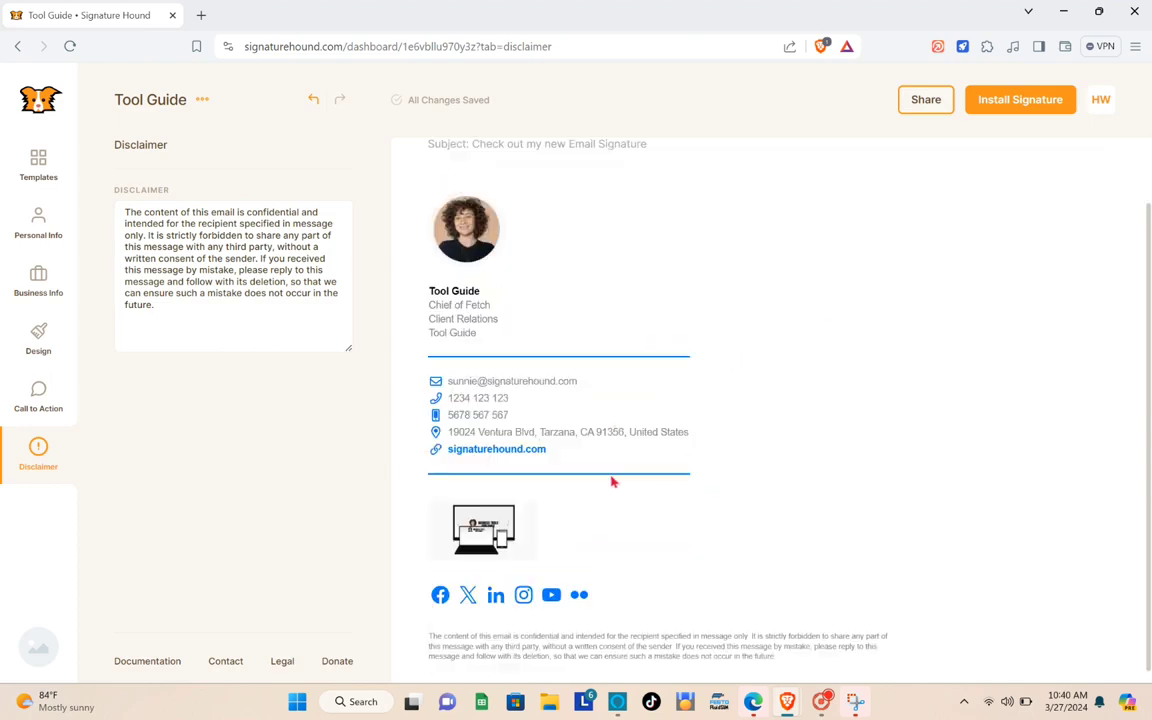
- Open the signature's installation options and look over the supported email clients and the copy and download choices
{"action": "left_click", "coordinate": [1026, 109]}
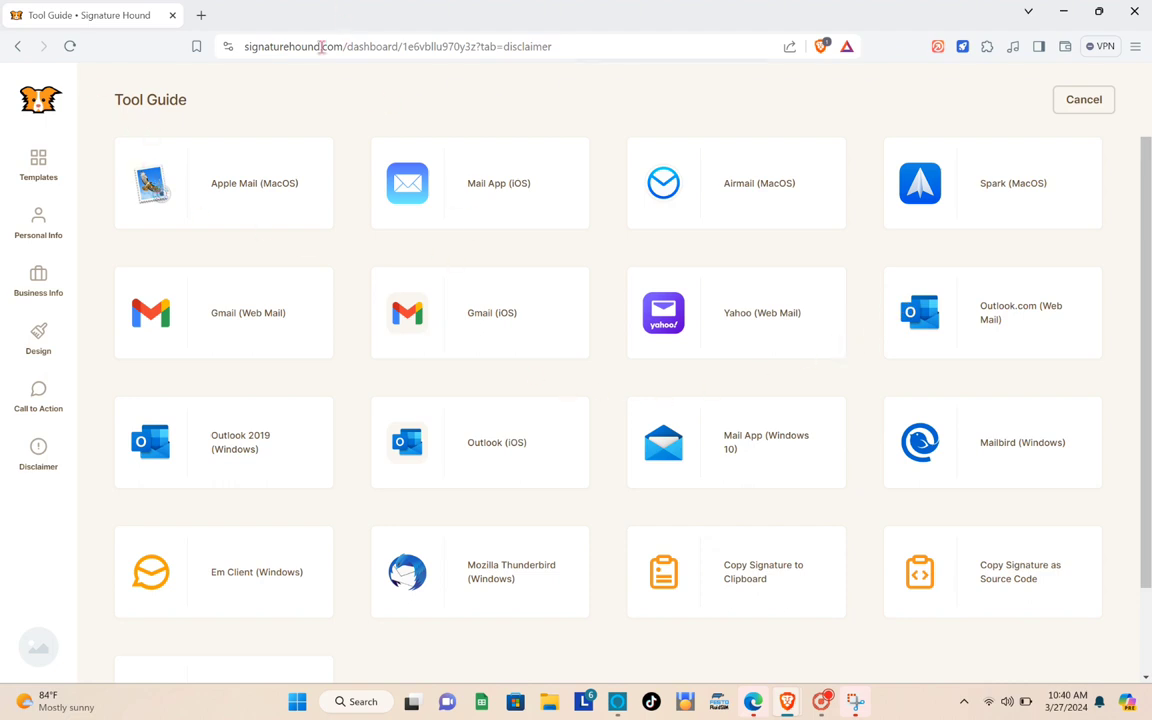
{"action": "scroll", "coordinate": [445, 475], "scroll_direction": "down", "scroll_amount": 2}
{"action": "scroll", "coordinate": [458, 430], "scroll_direction": "up", "scroll_amount": 1}
{"action": "scroll", "coordinate": [470, 442], "scroll_direction": "down", "scroll_amount": 1}
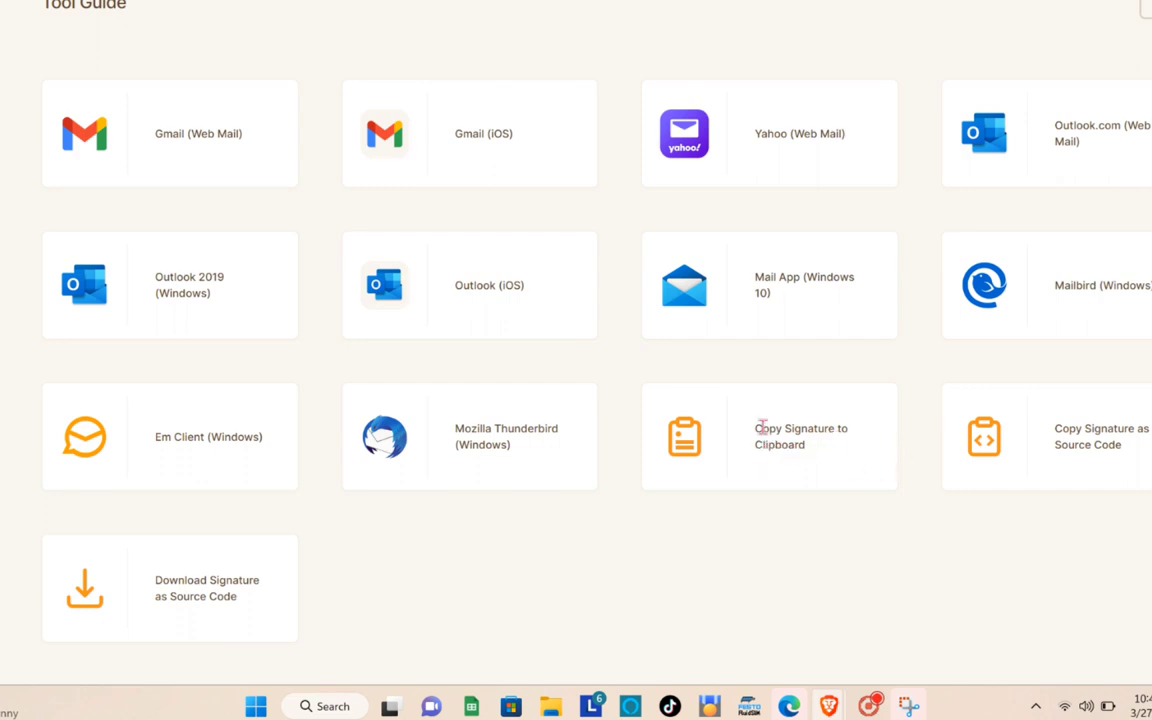
{"action": "left_click", "coordinate": [753, 430]}
{"action": "left_click", "coordinate": [758, 462]}
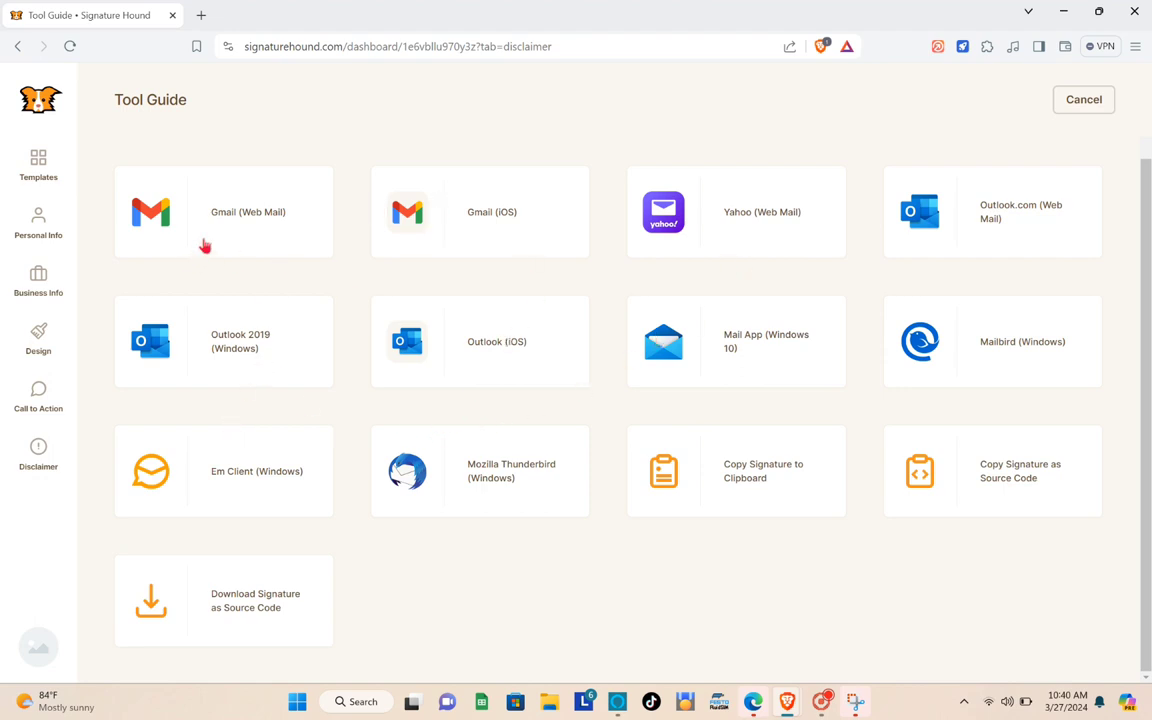
- Open the Gmail (Web Mail) installation instructions and read through the steps, starting with the Settings Cog step
{"action": "left_click", "coordinate": [281, 228]}
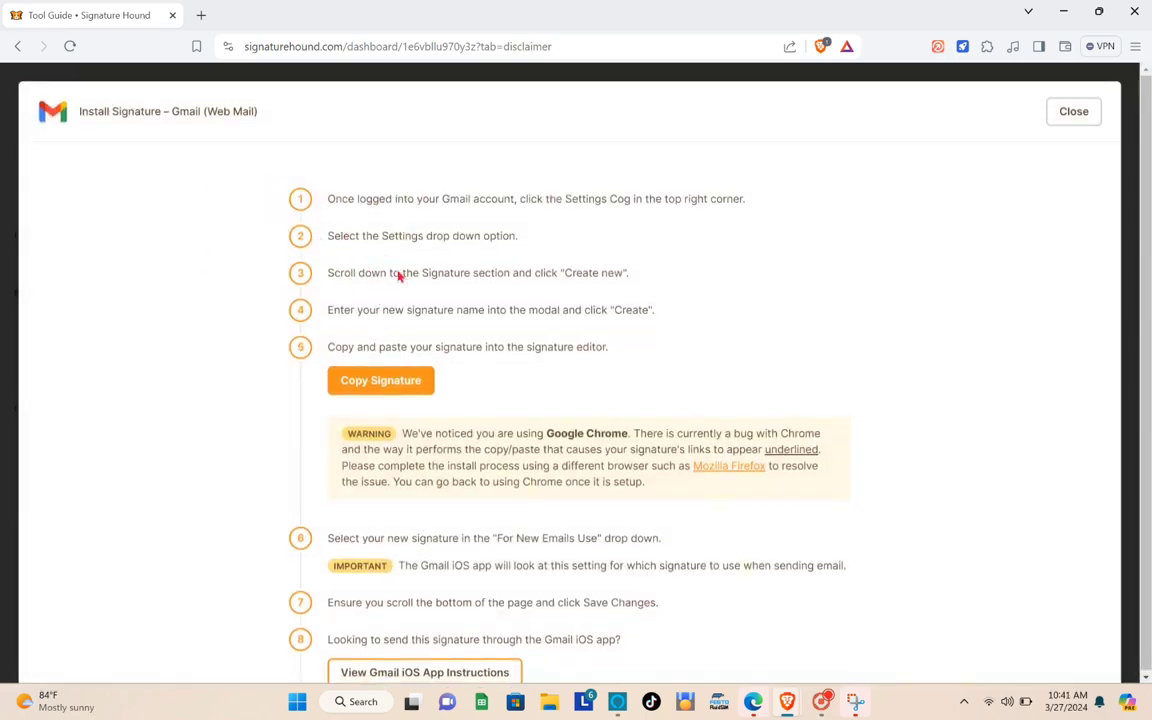
{"action": "scroll", "coordinate": [398, 277], "scroll_direction": "down", "scroll_amount": 8}
{"action": "scroll", "coordinate": [434, 321], "scroll_direction": "up", "scroll_amount": 10}
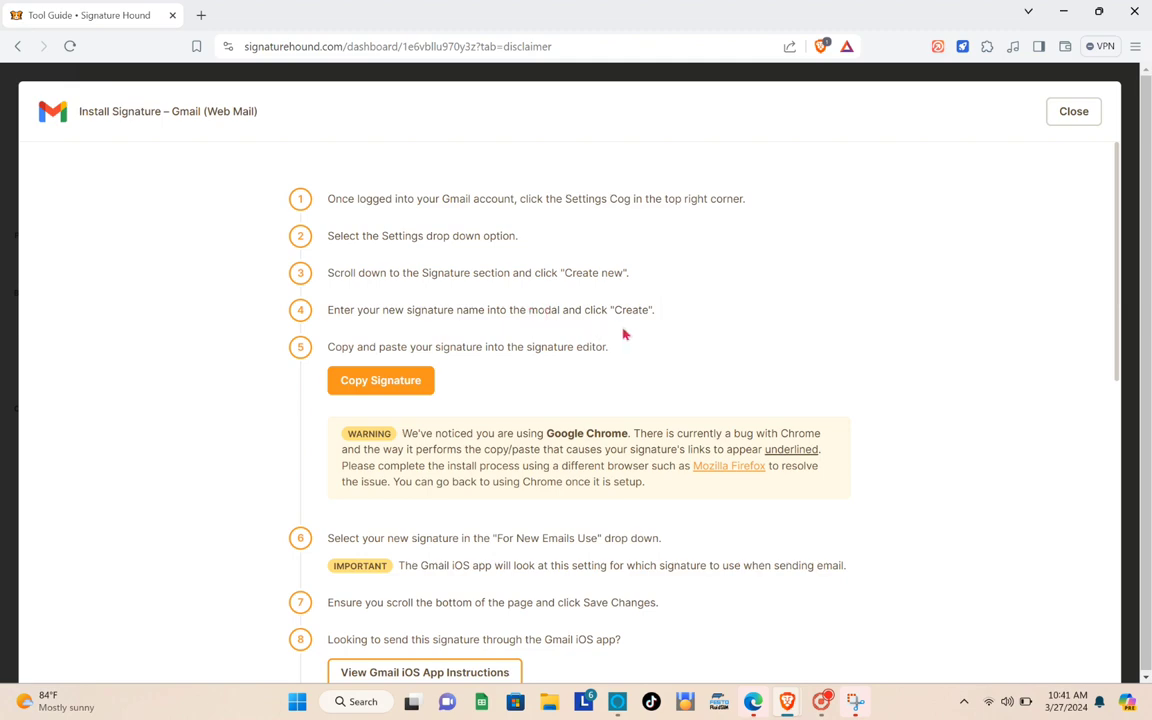
{"action": "scroll", "coordinate": [600, 332], "scroll_direction": "down", "scroll_amount": 10}
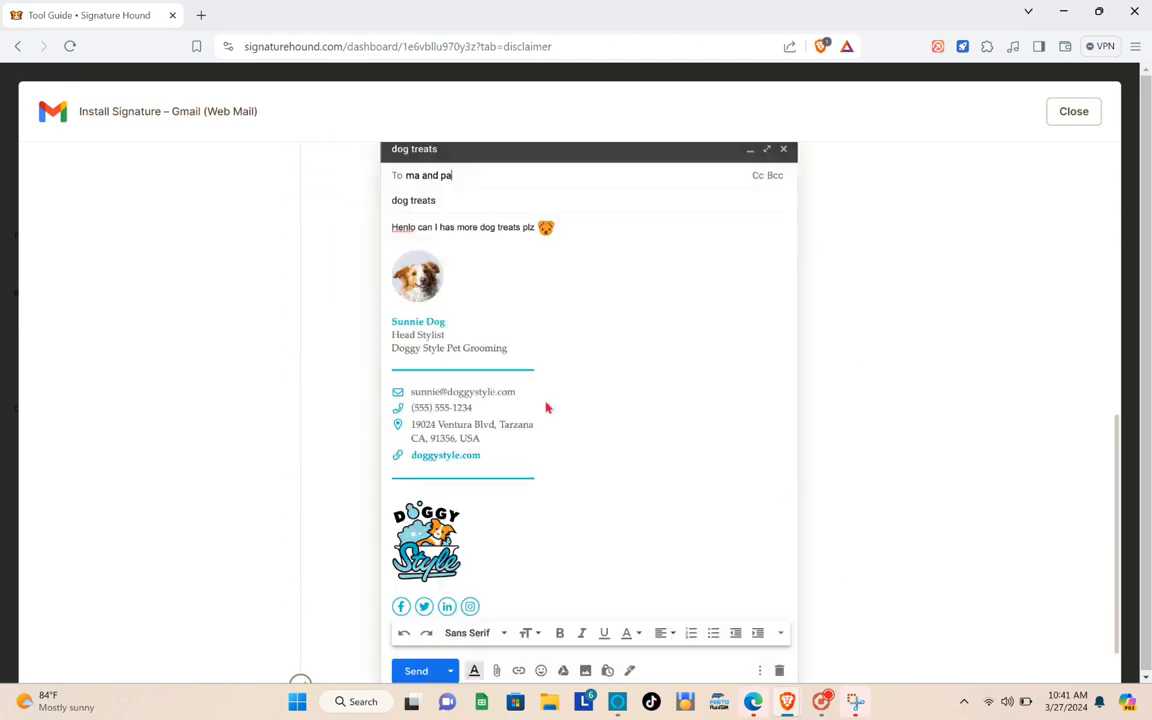
{"action": "scroll", "coordinate": [396, 362], "scroll_direction": "up", "scroll_amount": 10}
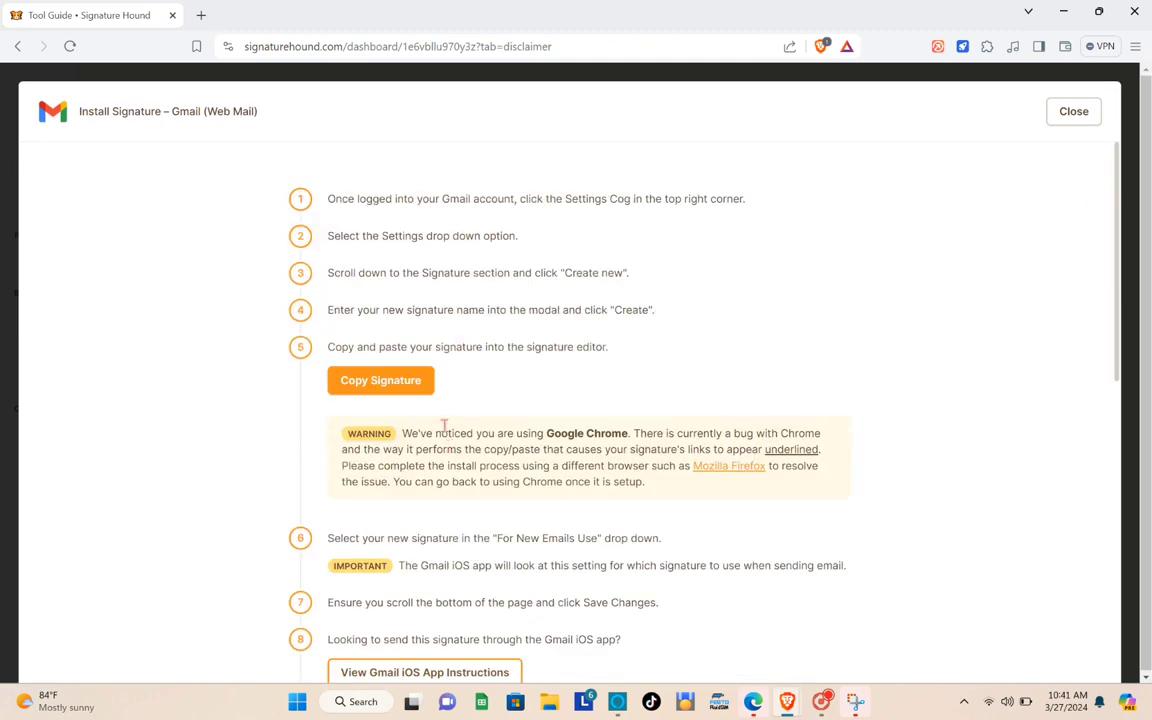
{"action": "scroll", "coordinate": [386, 487], "scroll_direction": "down", "scroll_amount": 3}
{"action": "scroll", "coordinate": [479, 391], "scroll_direction": "up", "scroll_amount": 3}
{"action": "scroll", "coordinate": [466, 424], "scroll_direction": "down", "scroll_amount": 3}
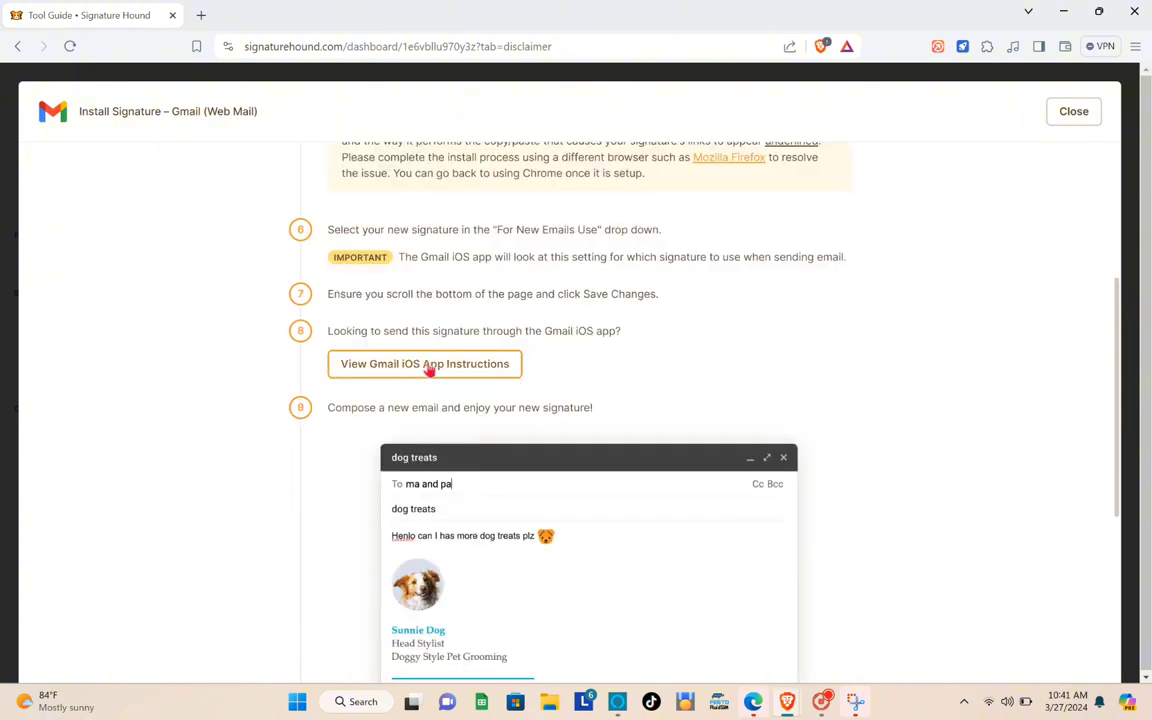
{"action": "scroll", "coordinate": [552, 390], "scroll_direction": "up", "scroll_amount": 3}
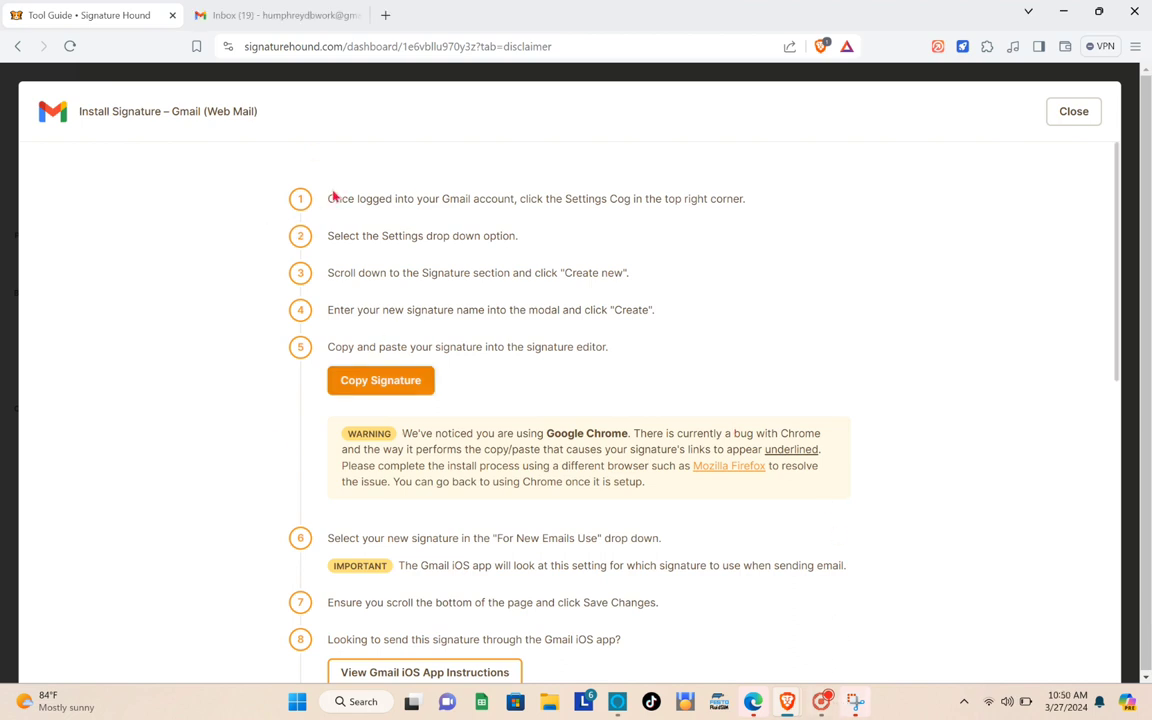
{"action": "left_click_drag", "start_coordinate": [326, 197], "coordinate": [770, 202]}
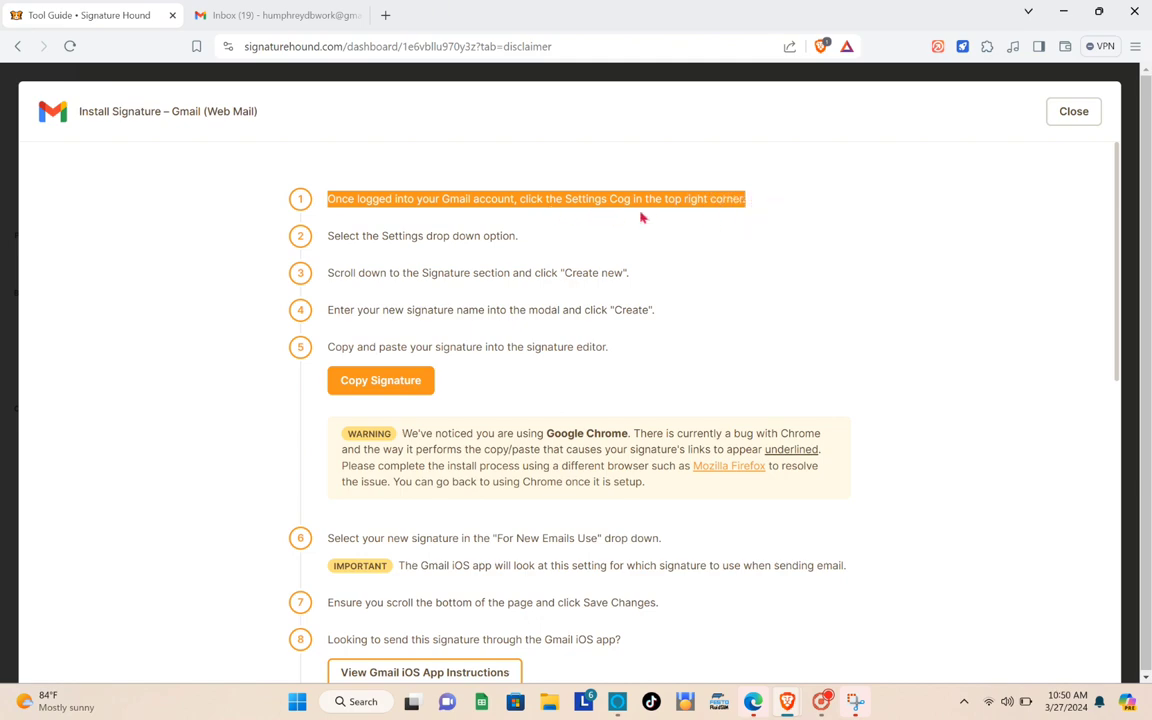
- Switch to the Gmail inbox and open its full settings
{"action": "left_click", "coordinate": [248, 9]}
{"action": "left_click", "coordinate": [1055, 87]}
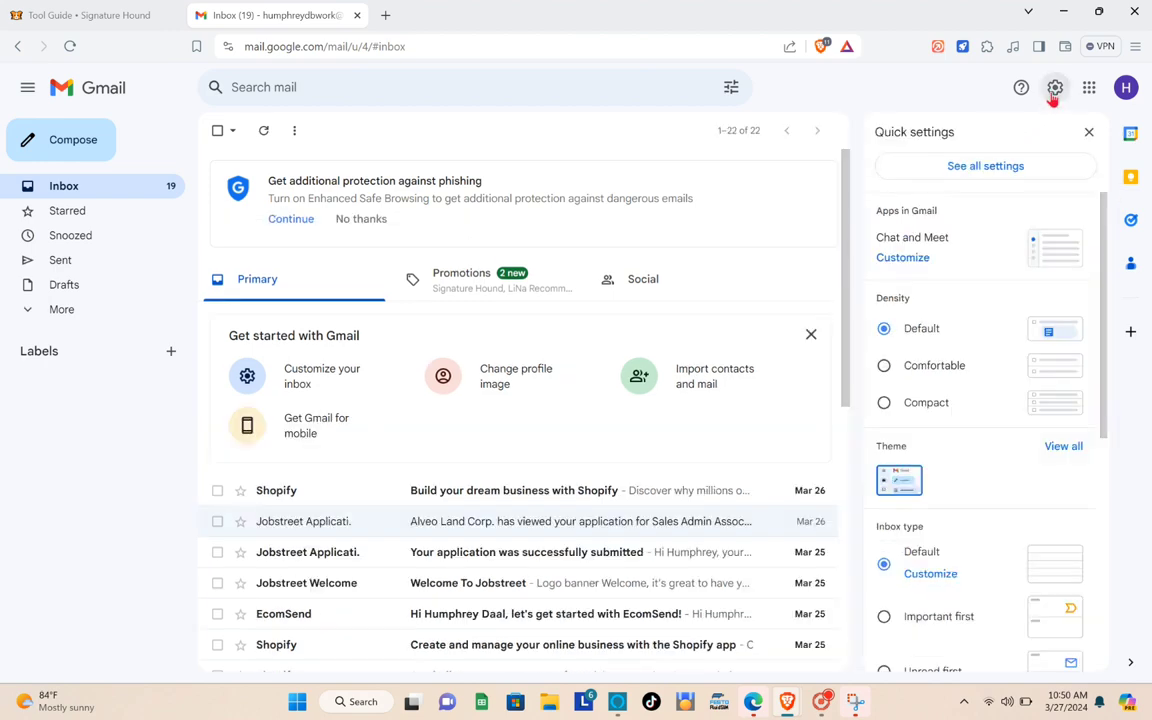
{"action": "left_click", "coordinate": [970, 170]}
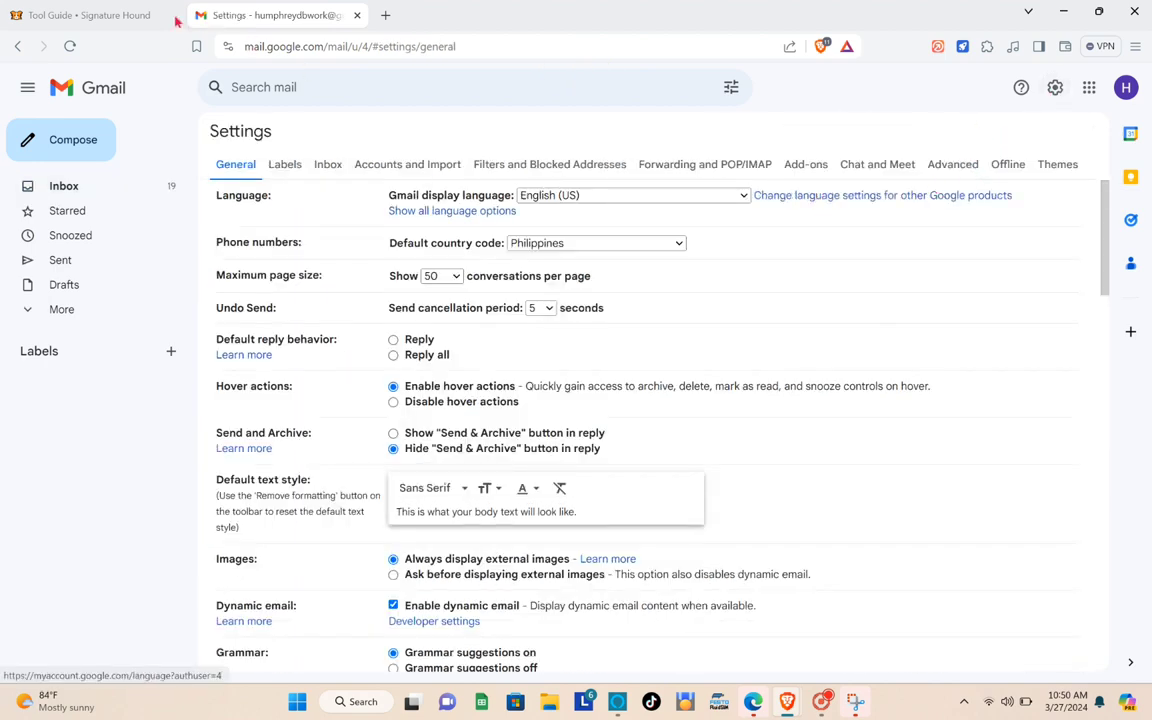
- Check the Create new instruction in Signature Hound, and start a new signature in Gmail's general settings
{"action": "left_click", "coordinate": [152, 20]}
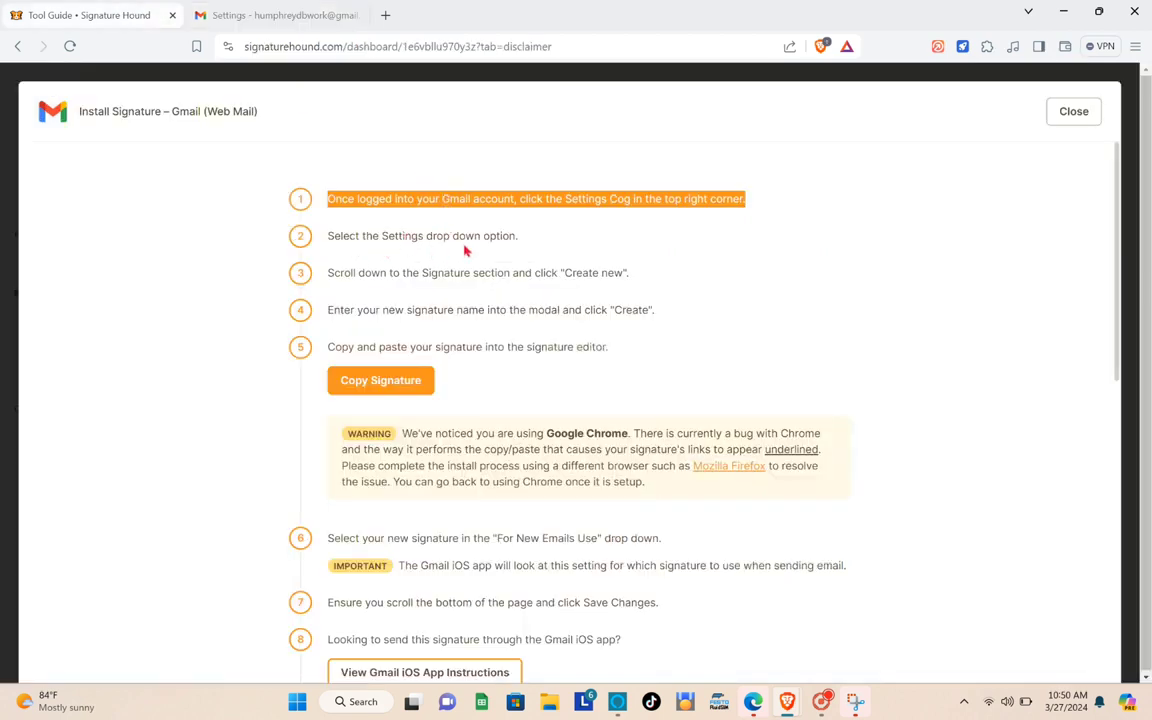
{"action": "left_click_drag", "start_coordinate": [331, 299], "coordinate": [565, 281]}
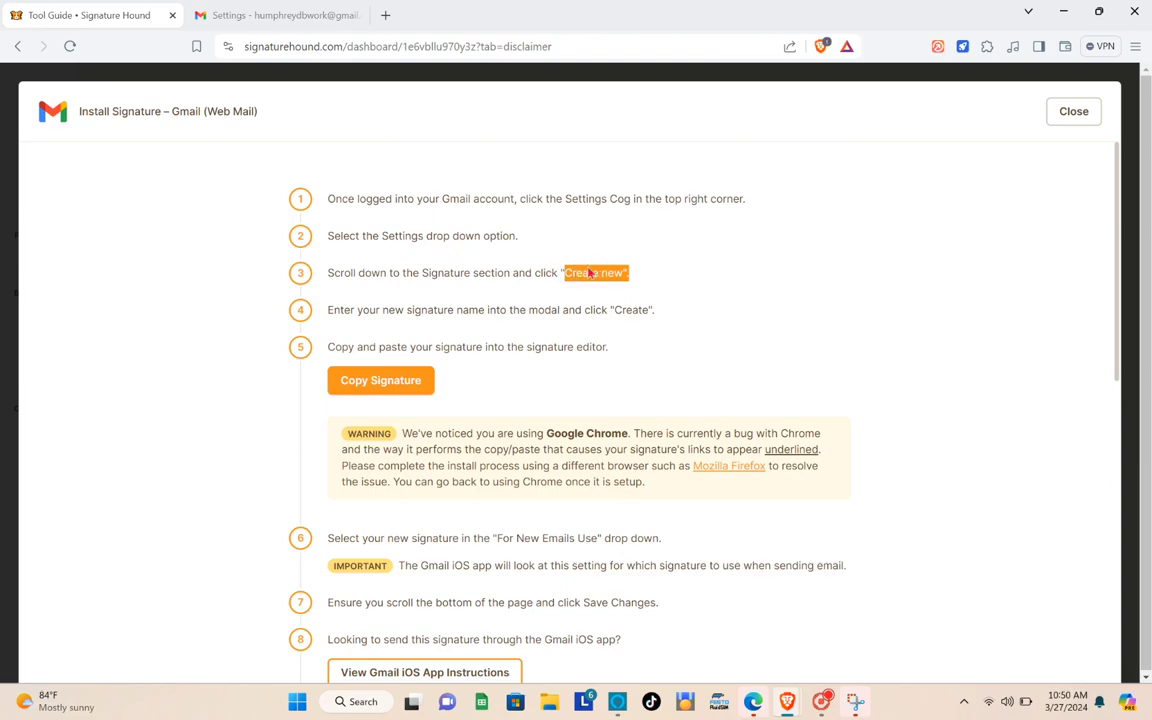
{"action": "left_click", "coordinate": [275, 15]}
{"action": "scroll", "coordinate": [460, 400], "scroll_direction": "down", "scroll_amount": 6}
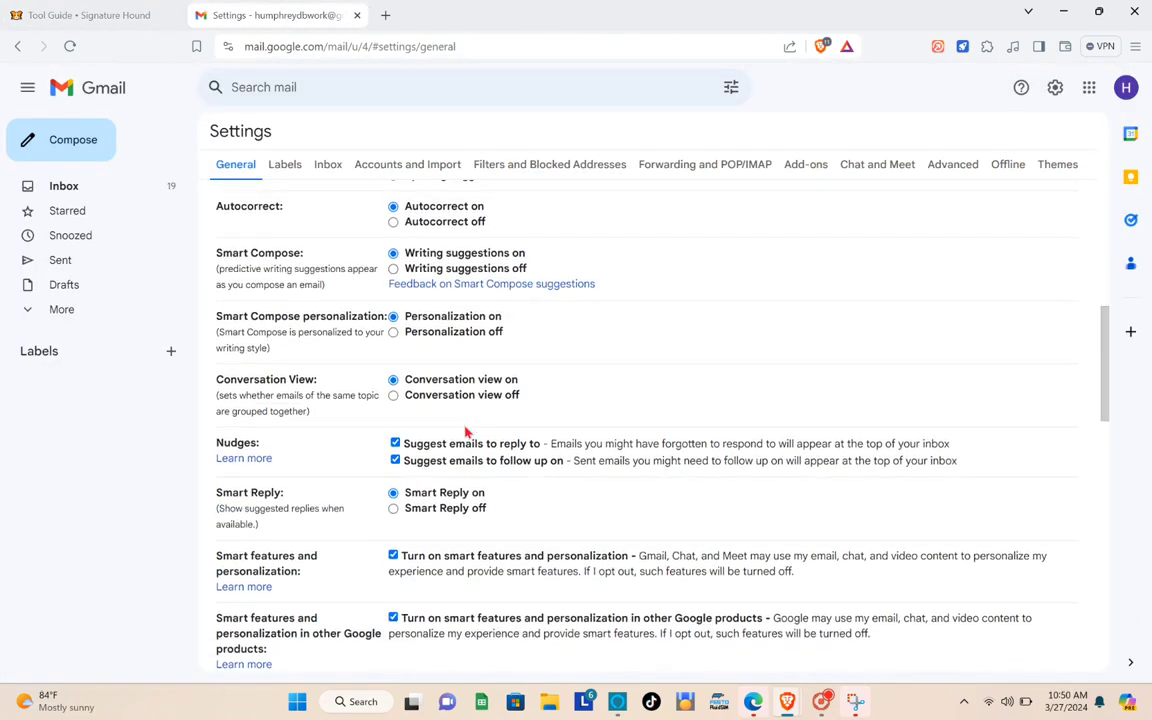
{"action": "scroll", "coordinate": [465, 432], "scroll_direction": "down", "scroll_amount": 10}
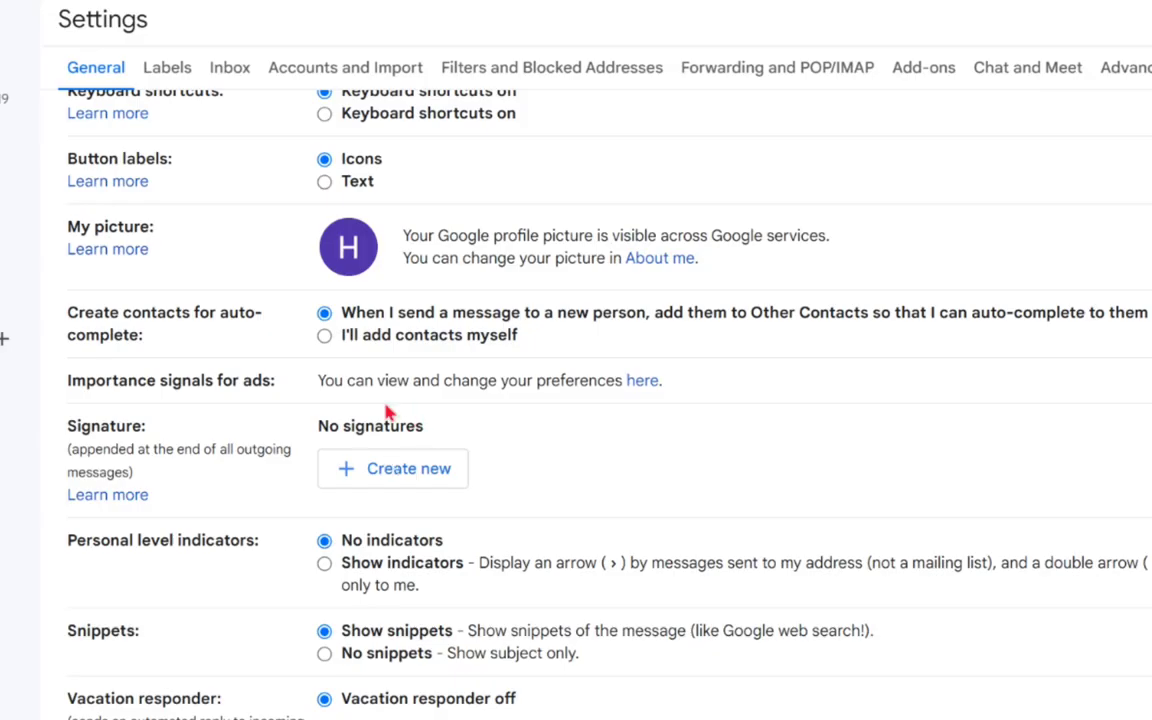
{"action": "left_click", "coordinate": [405, 480]}
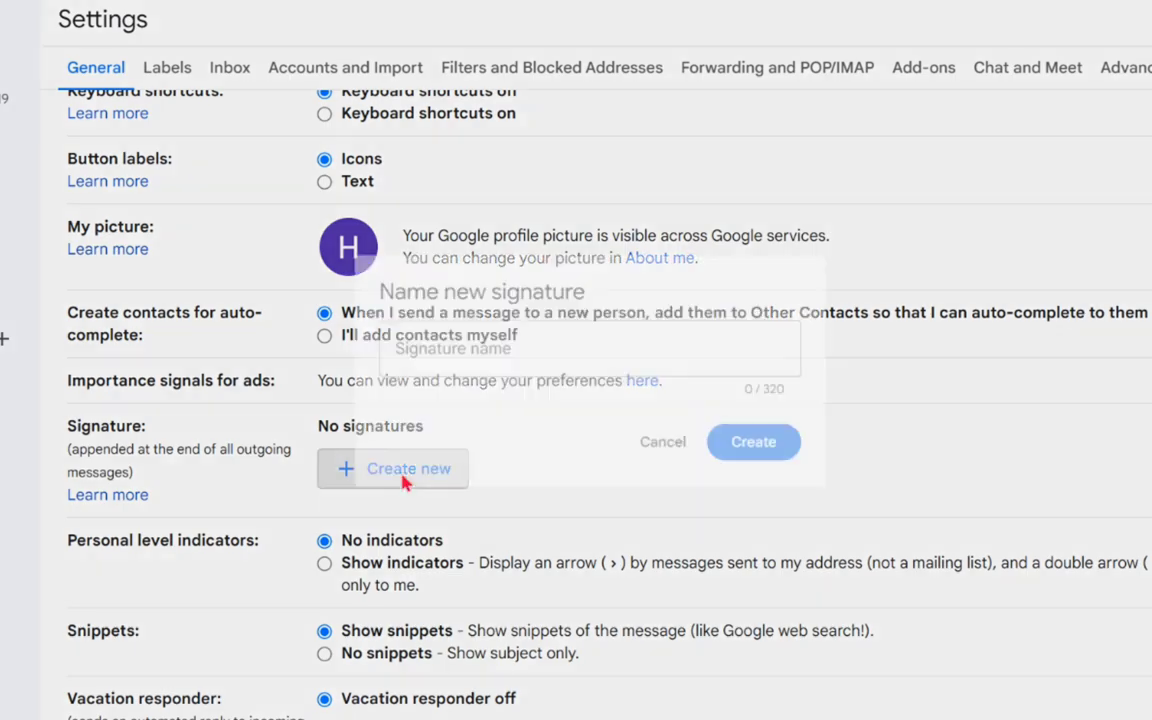
- Copy the signature from the Signature Hound instructions and create the Gmail signature with the pasted code as its name
{"action": "left_click", "coordinate": [95, 15]}
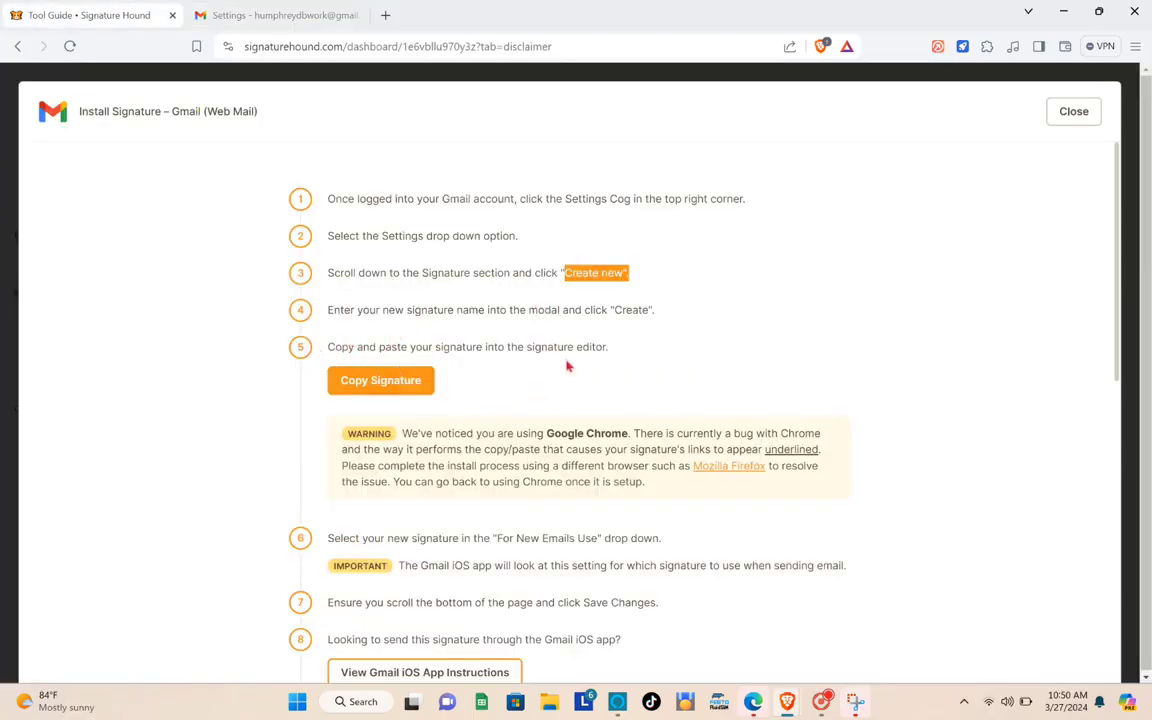
{"action": "left_click", "coordinate": [368, 389]}
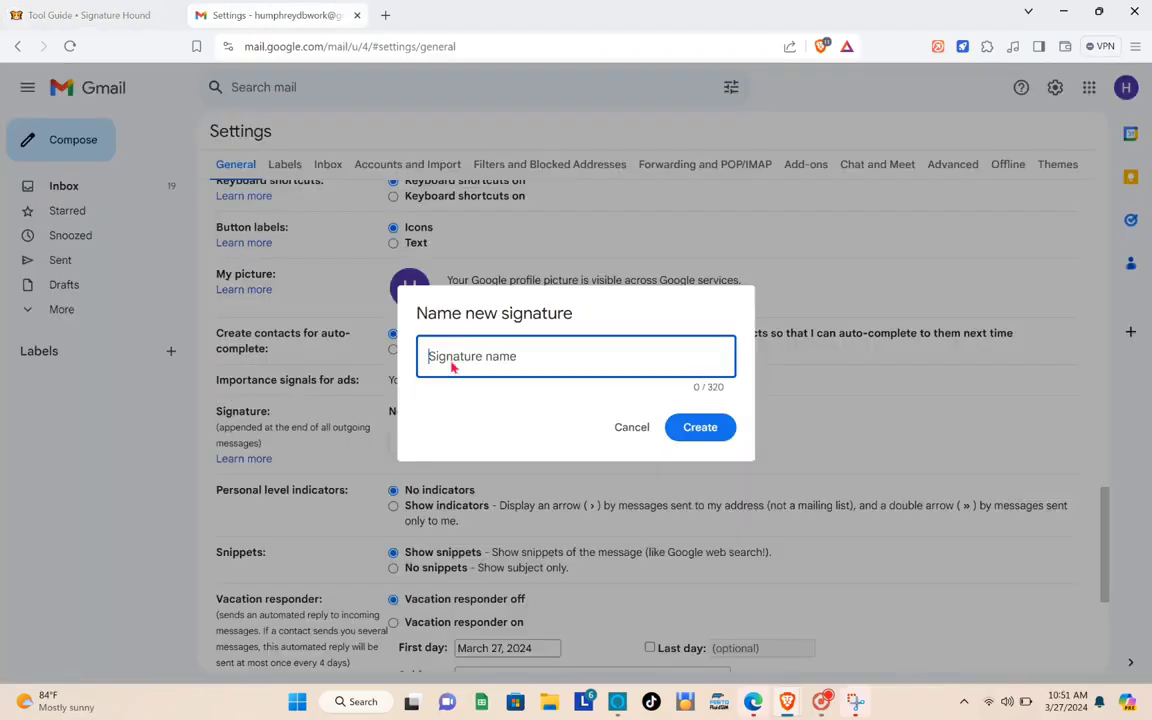
{"action": "right_click", "coordinate": [451, 368]}
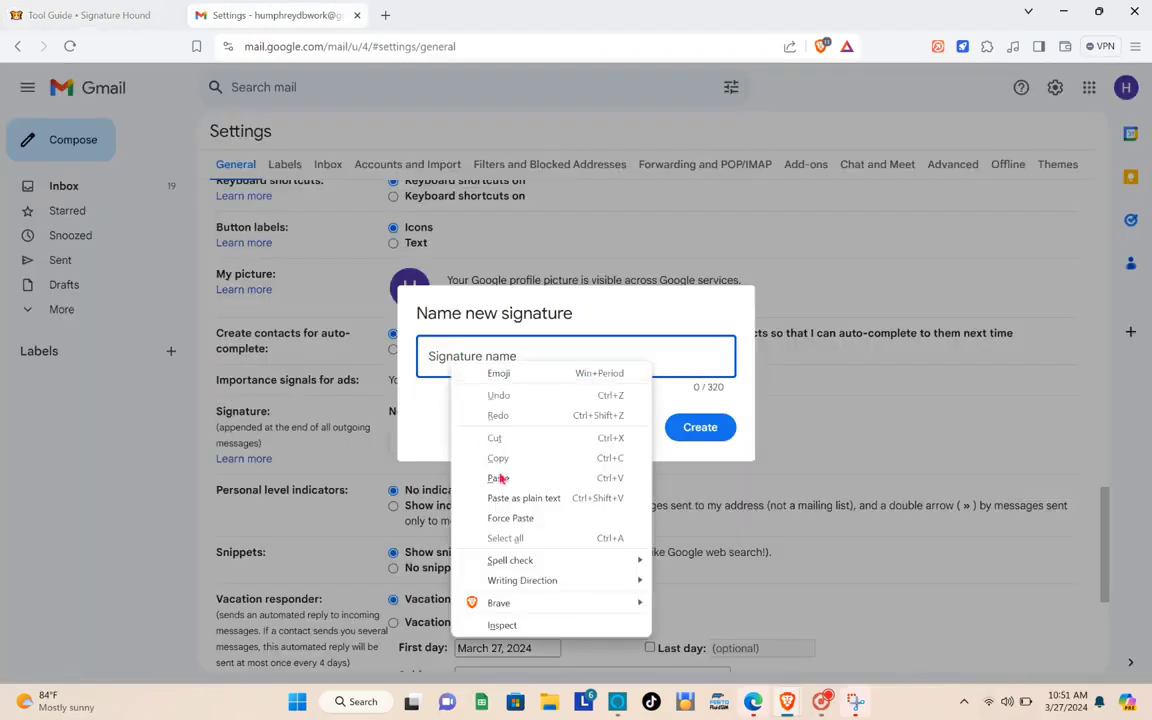
{"action": "left_click", "coordinate": [496, 484]}
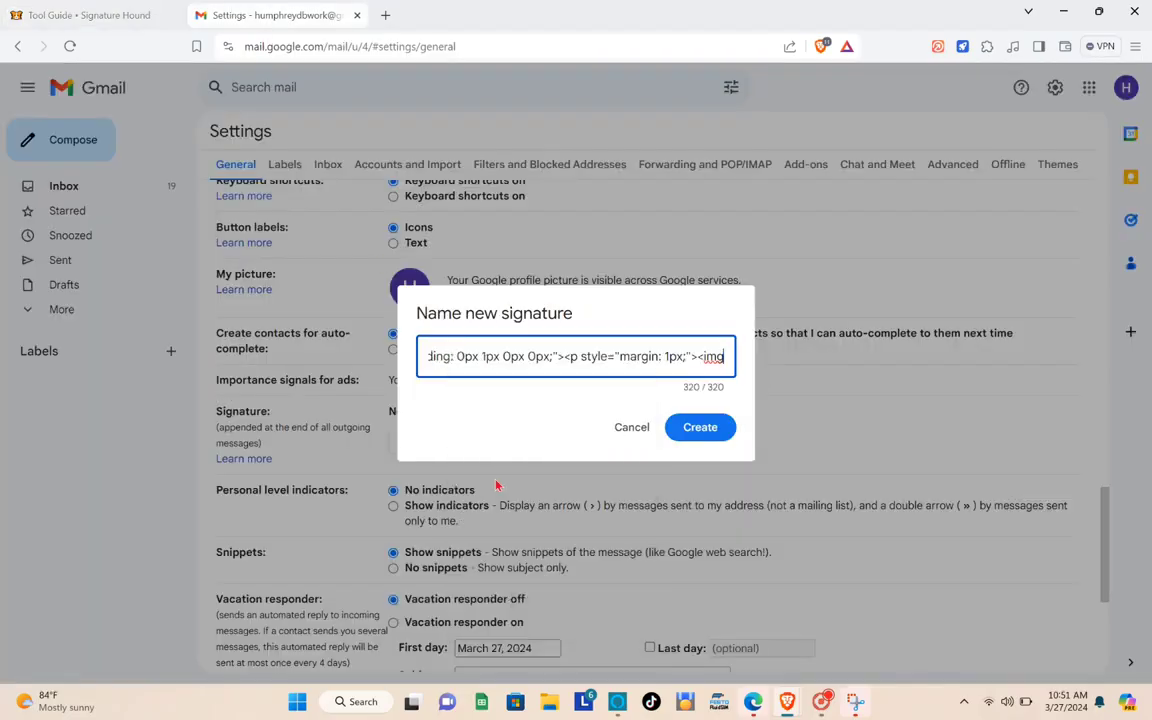
{"action": "left_click", "coordinate": [703, 428]}
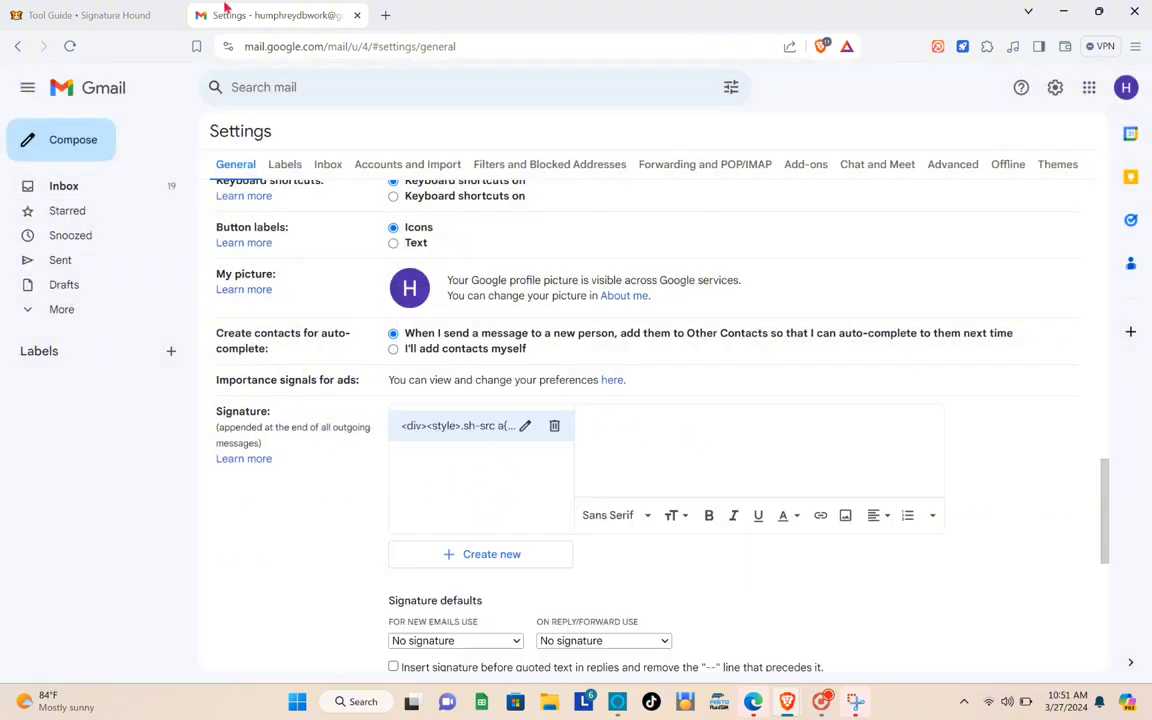
- Switch to Signature Hound and read the remaining Gmail installation steps on choosing the signature for new emails and saving changes
{"action": "left_click", "coordinate": [129, 15]}
{"action": "scroll", "coordinate": [368, 380], "scroll_direction": "down", "scroll_amount": 3}
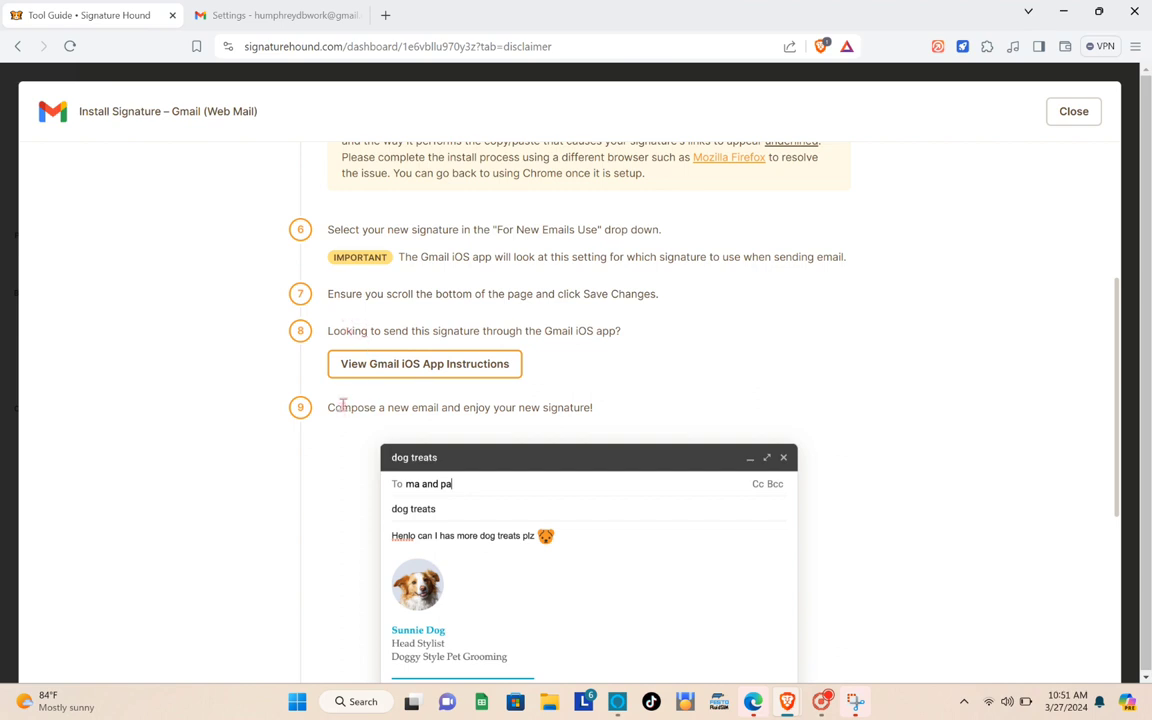
{"action": "left_click_drag", "start_coordinate": [341, 296], "coordinate": [545, 302]}
{"action": "left_click_drag", "start_coordinate": [590, 295], "coordinate": [667, 288]}
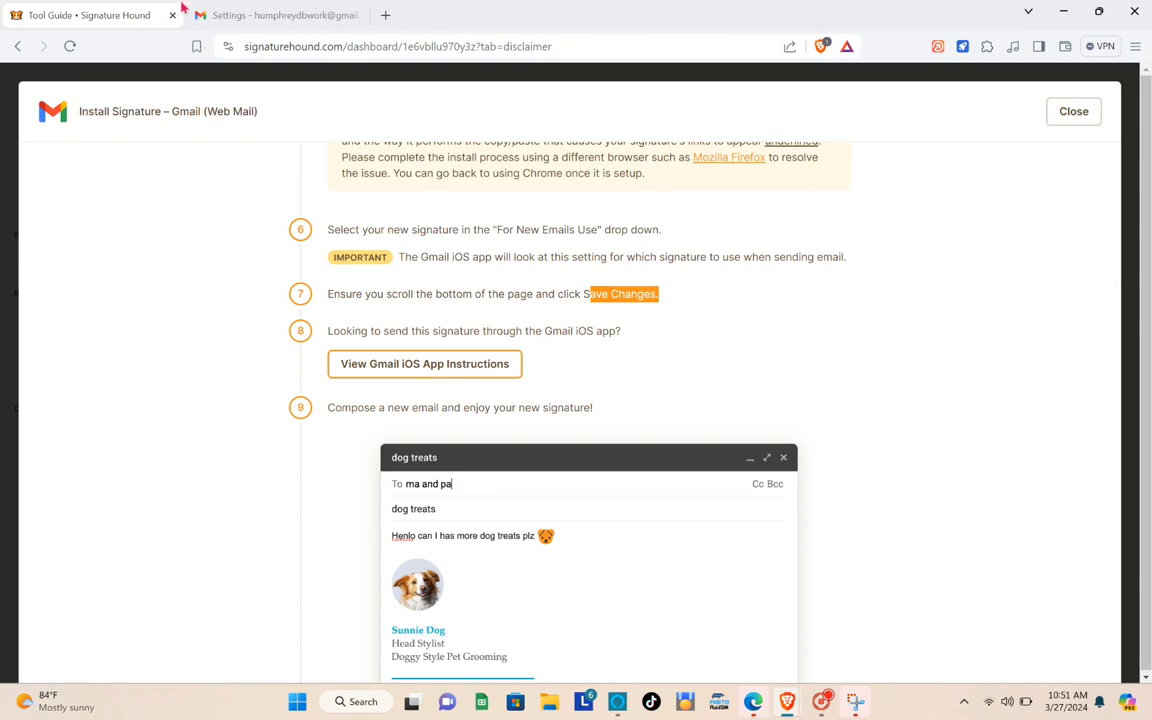
- In Gmail's general settings, set the newly created signature as the default for new emails and save the changes
{"action": "left_click", "coordinate": [310, 15]}
{"action": "scroll", "coordinate": [555, 300], "scroll_direction": "down", "scroll_amount": 10}
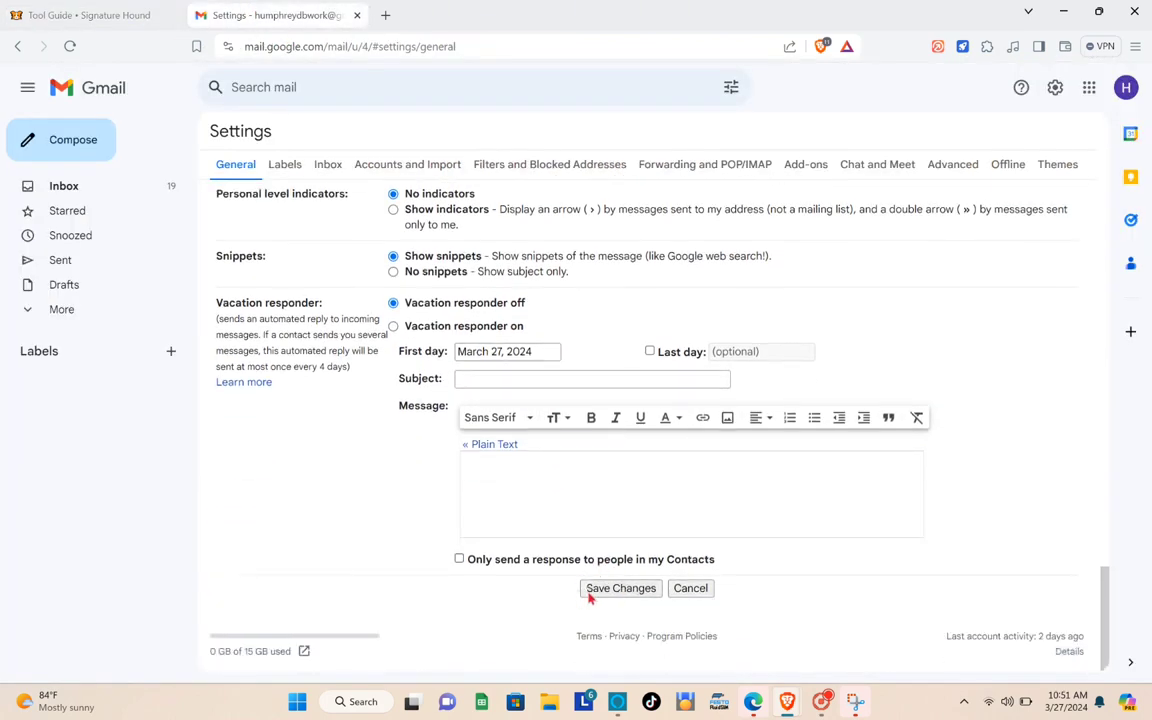
{"action": "scroll", "coordinate": [458, 300], "scroll_direction": "up", "scroll_amount": 2}
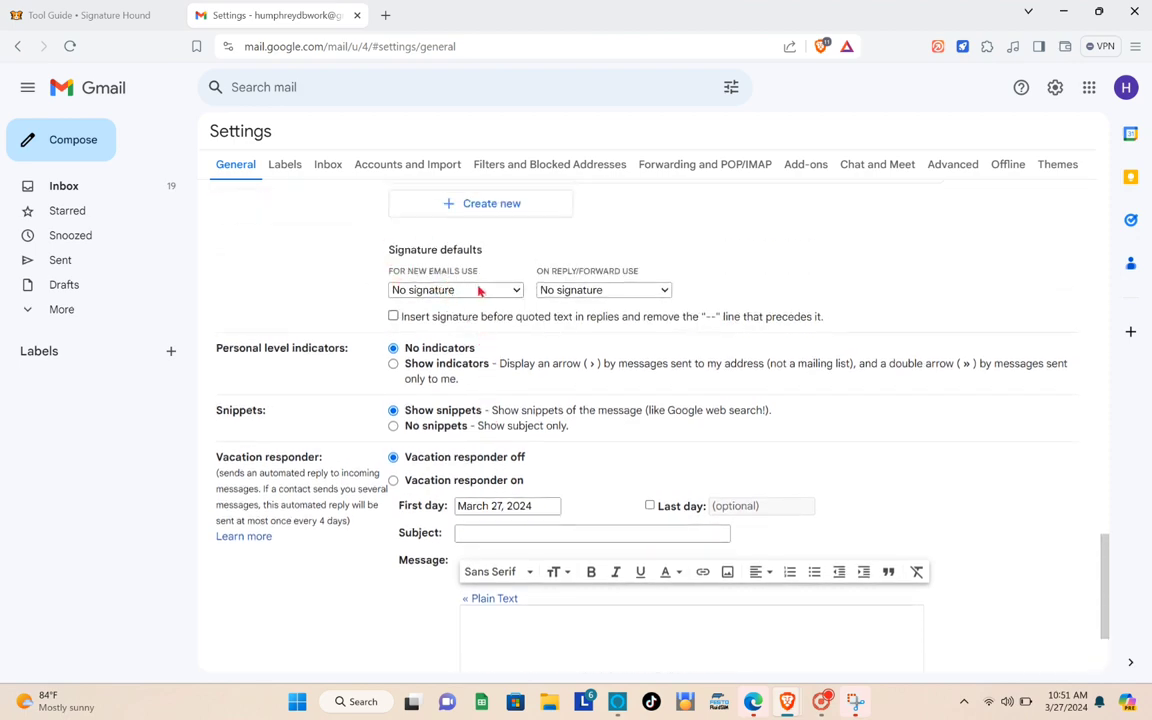
{"action": "scroll", "coordinate": [476, 296], "scroll_direction": "up", "scroll_amount": 2}
{"action": "left_click", "coordinate": [489, 440]}
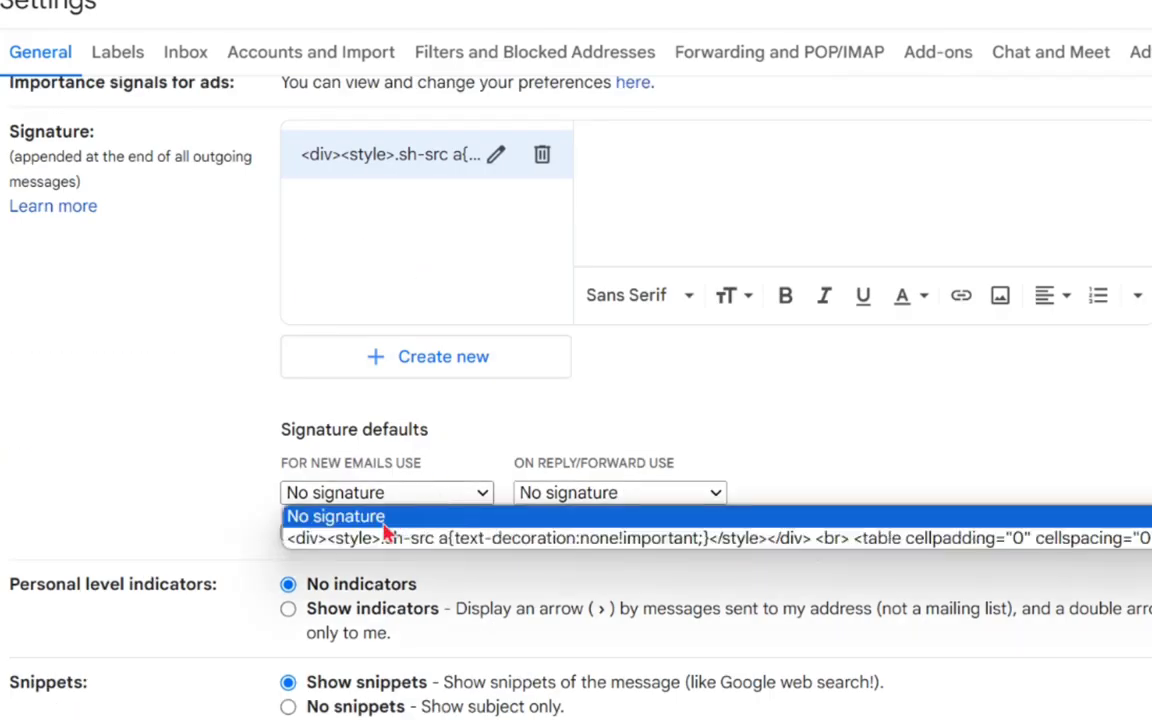
{"action": "left_click", "coordinate": [421, 540]}
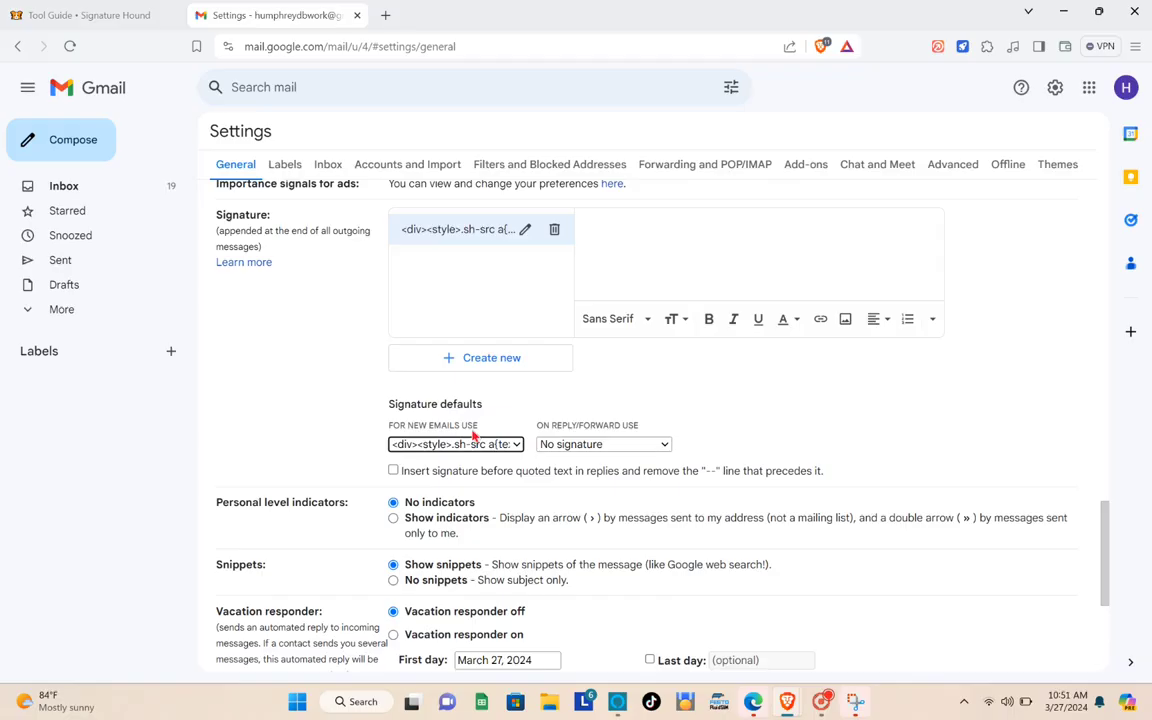
{"action": "scroll", "coordinate": [584, 442], "scroll_direction": "down", "scroll_amount": 4}
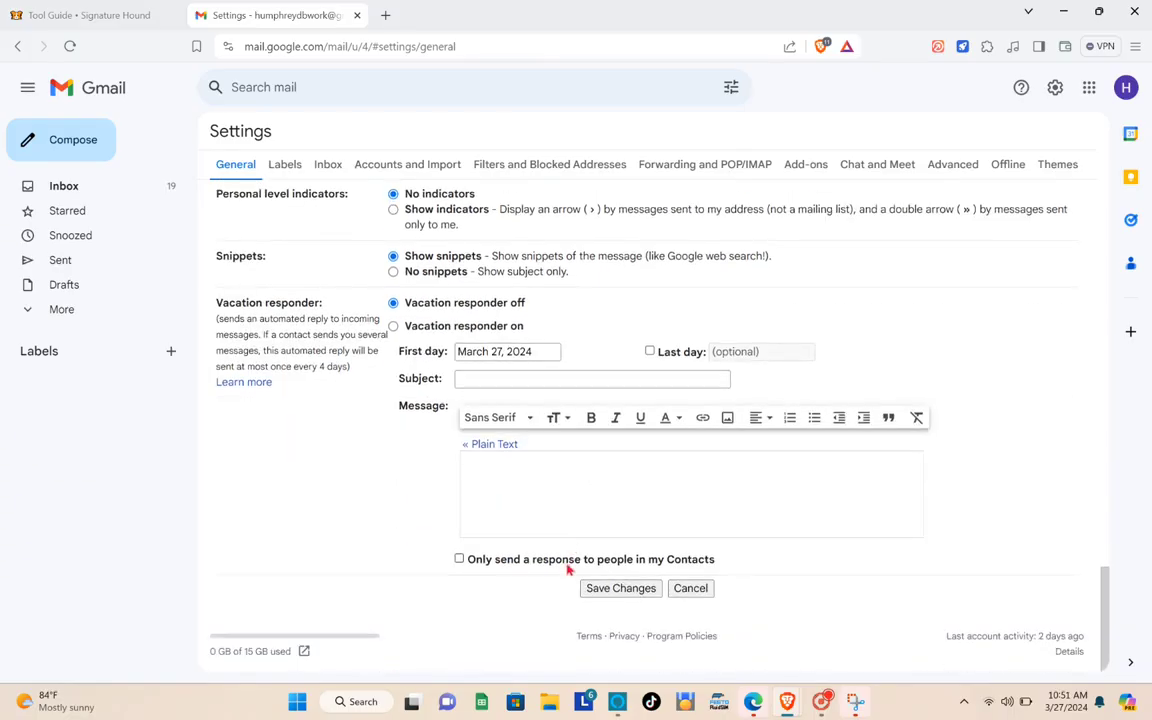
{"action": "left_click", "coordinate": [607, 590]}
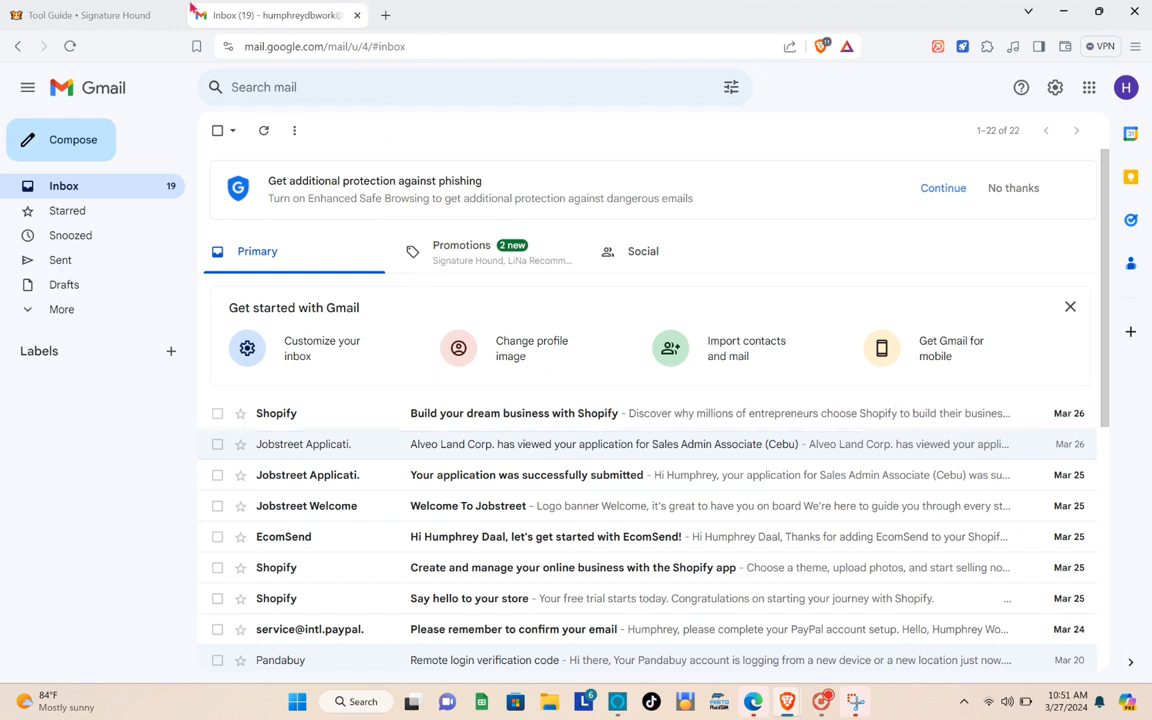
- Return to Signature Hound, leave the Gmail instructions, and look through the Outlook (iOS) installation instructions to the last step
{"action": "left_click", "coordinate": [88, 14]}
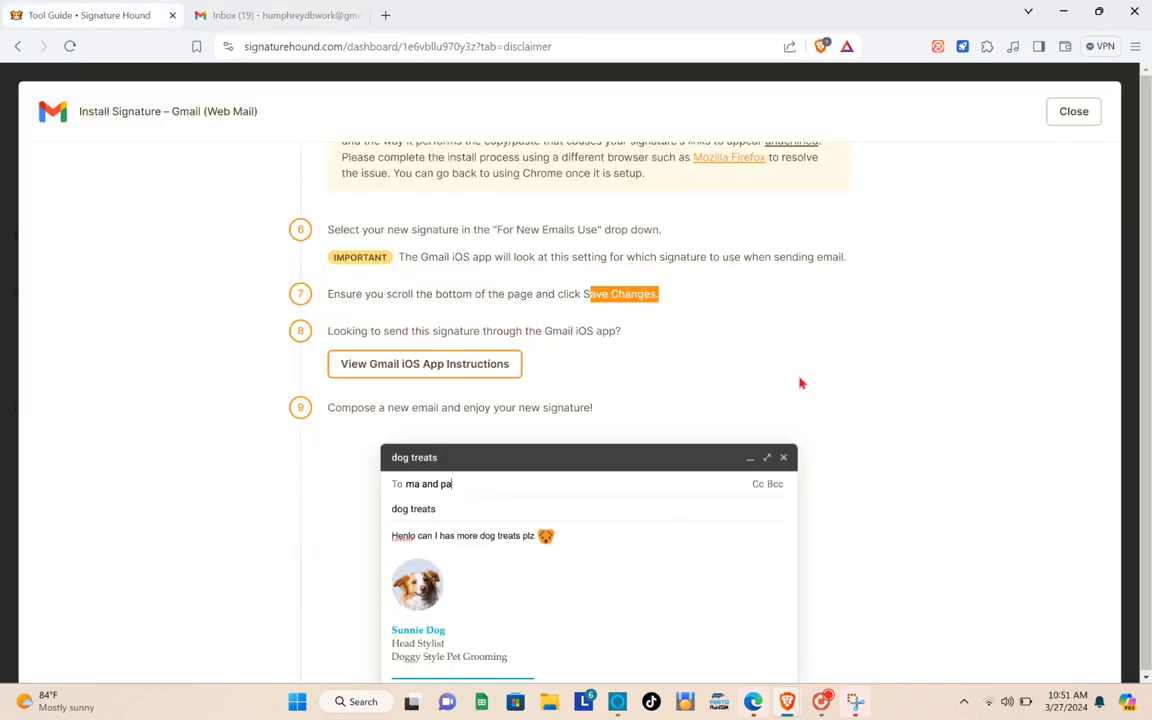
{"action": "left_click", "coordinate": [1068, 112]}
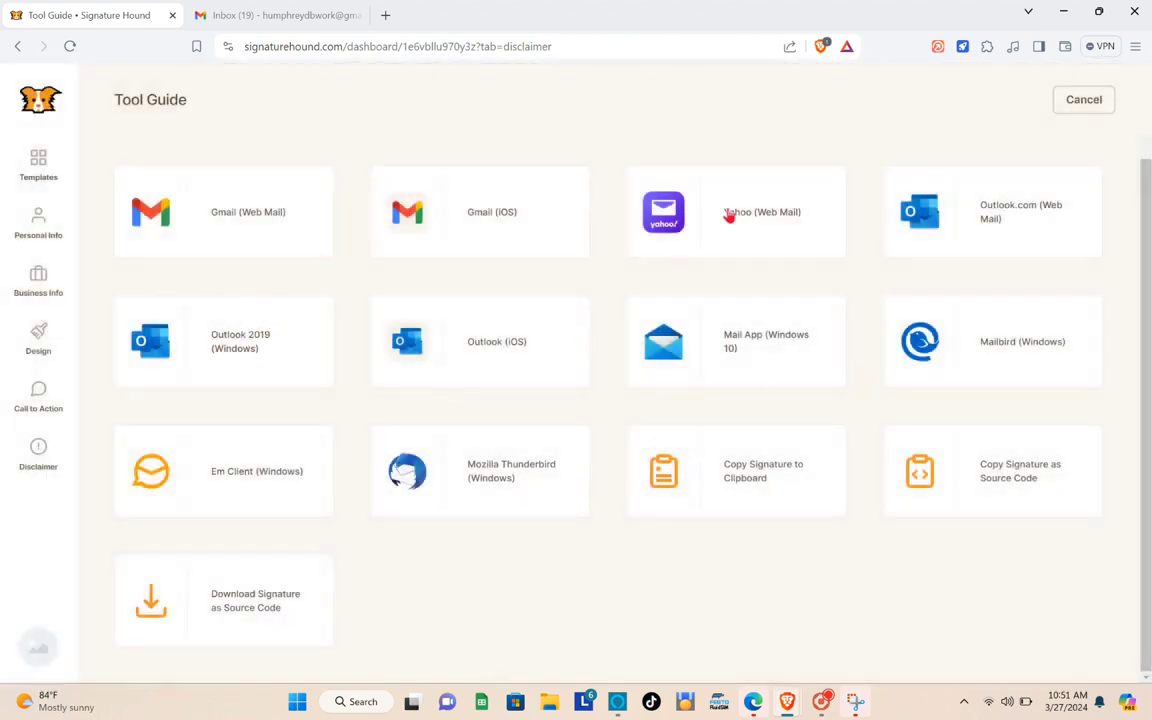
{"action": "left_click", "coordinate": [519, 368]}
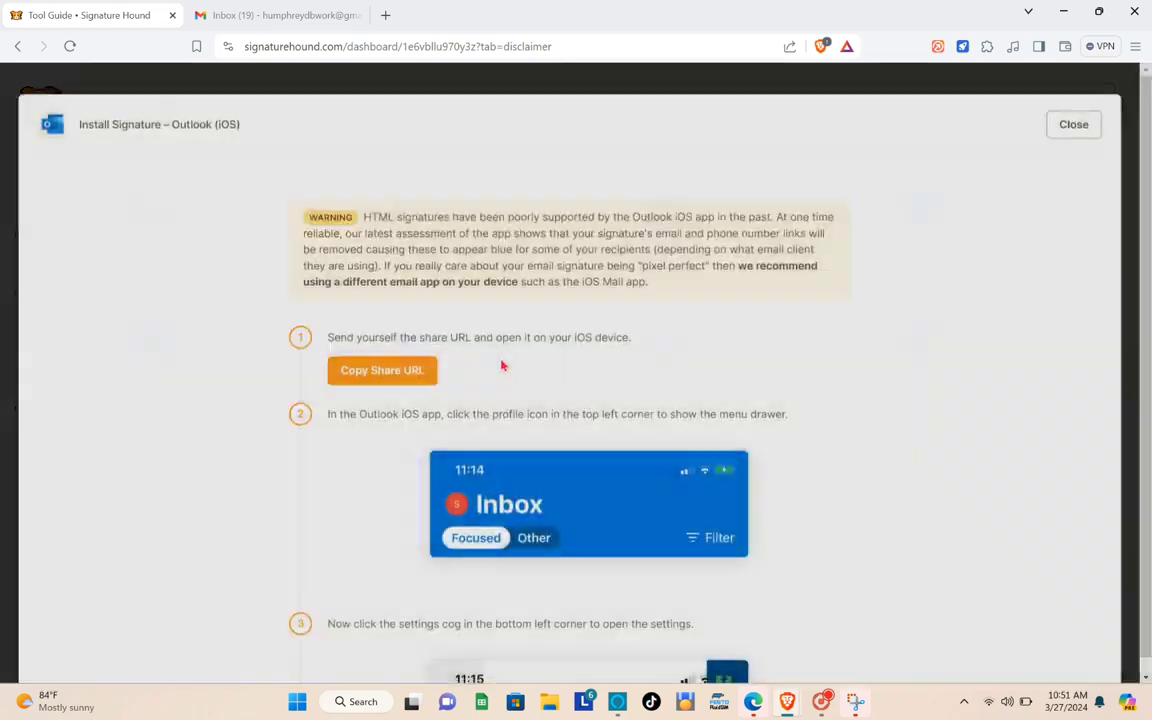
{"action": "scroll", "coordinate": [440, 400], "scroll_direction": "down", "scroll_amount": 3}
{"action": "scroll", "coordinate": [443, 395], "scroll_direction": "down", "scroll_amount": 15}
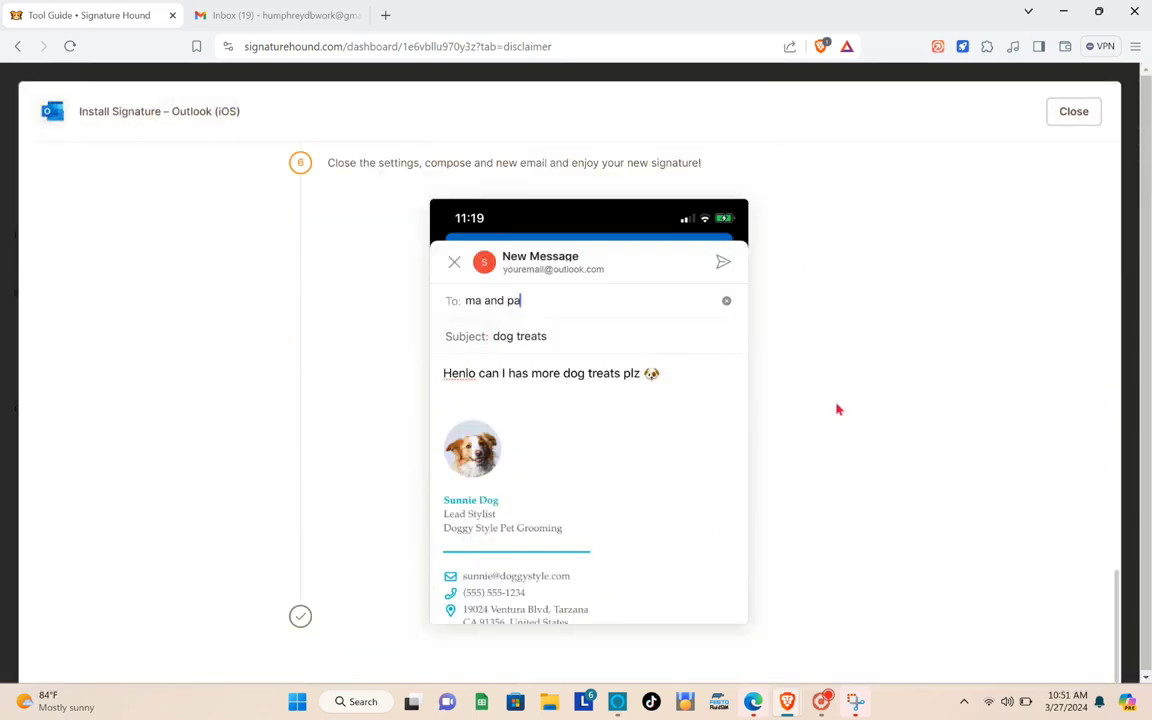
{"action": "left_click", "coordinate": [1075, 115]}
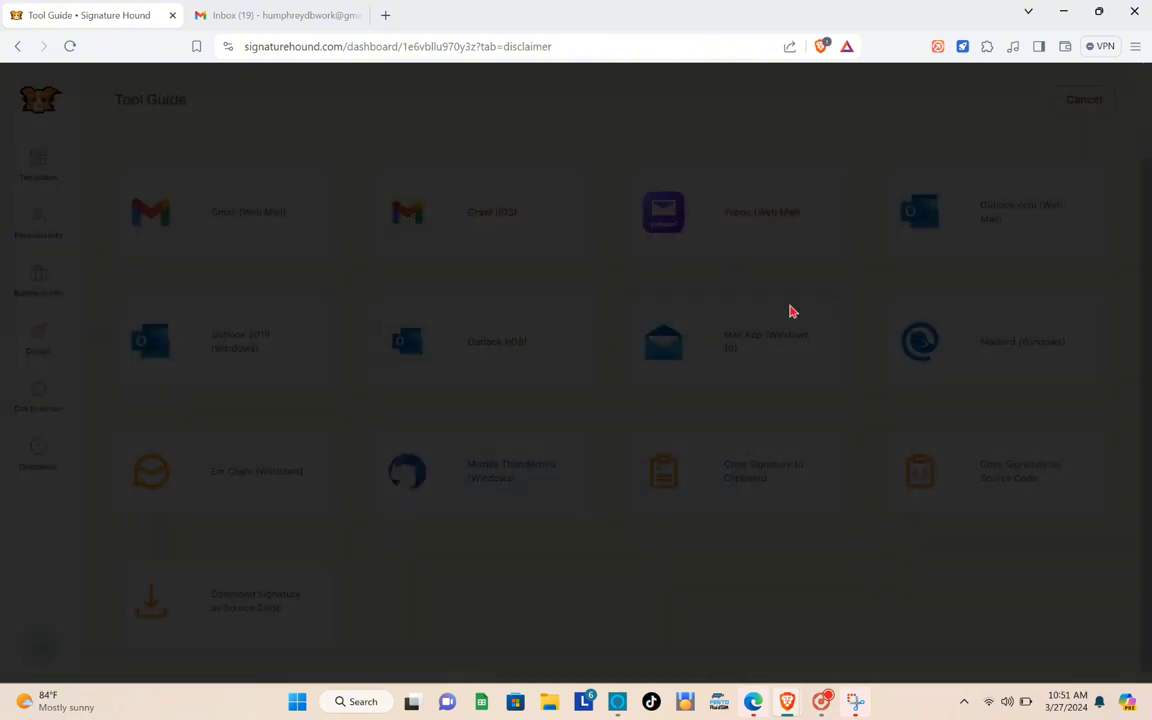